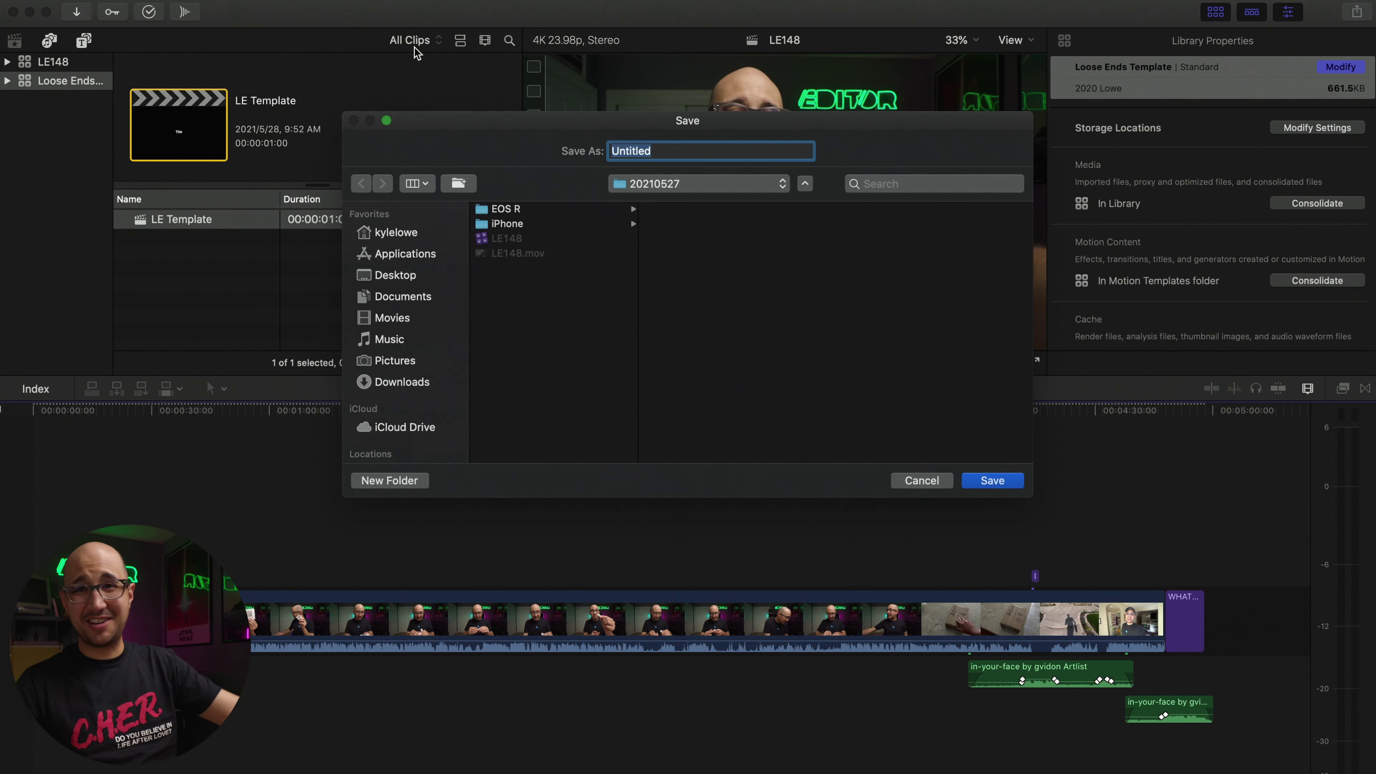
Step: Save a new library named Future Nostalgia Deluxe Moonlight Edition in Projects > Future Nostalgia
left_click(651, 184)
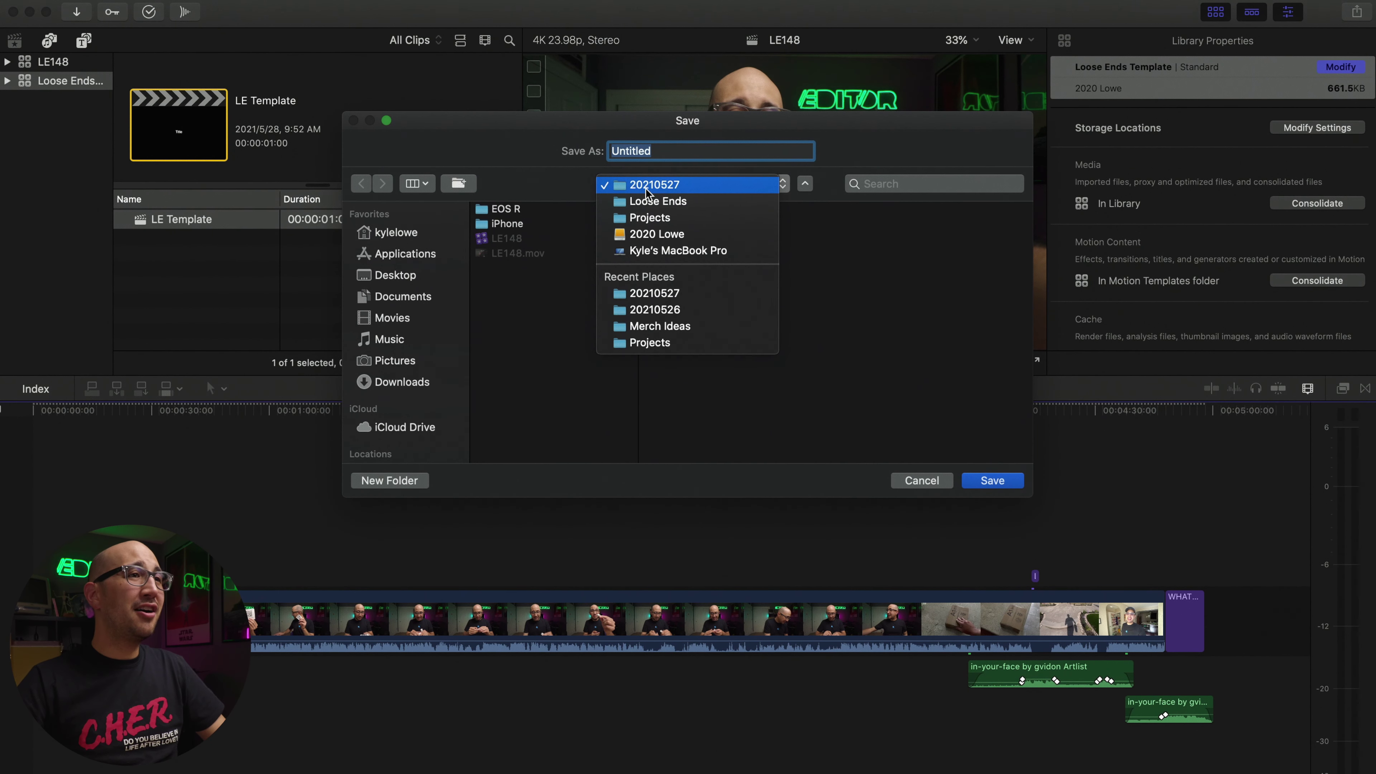
left_click(648, 220)
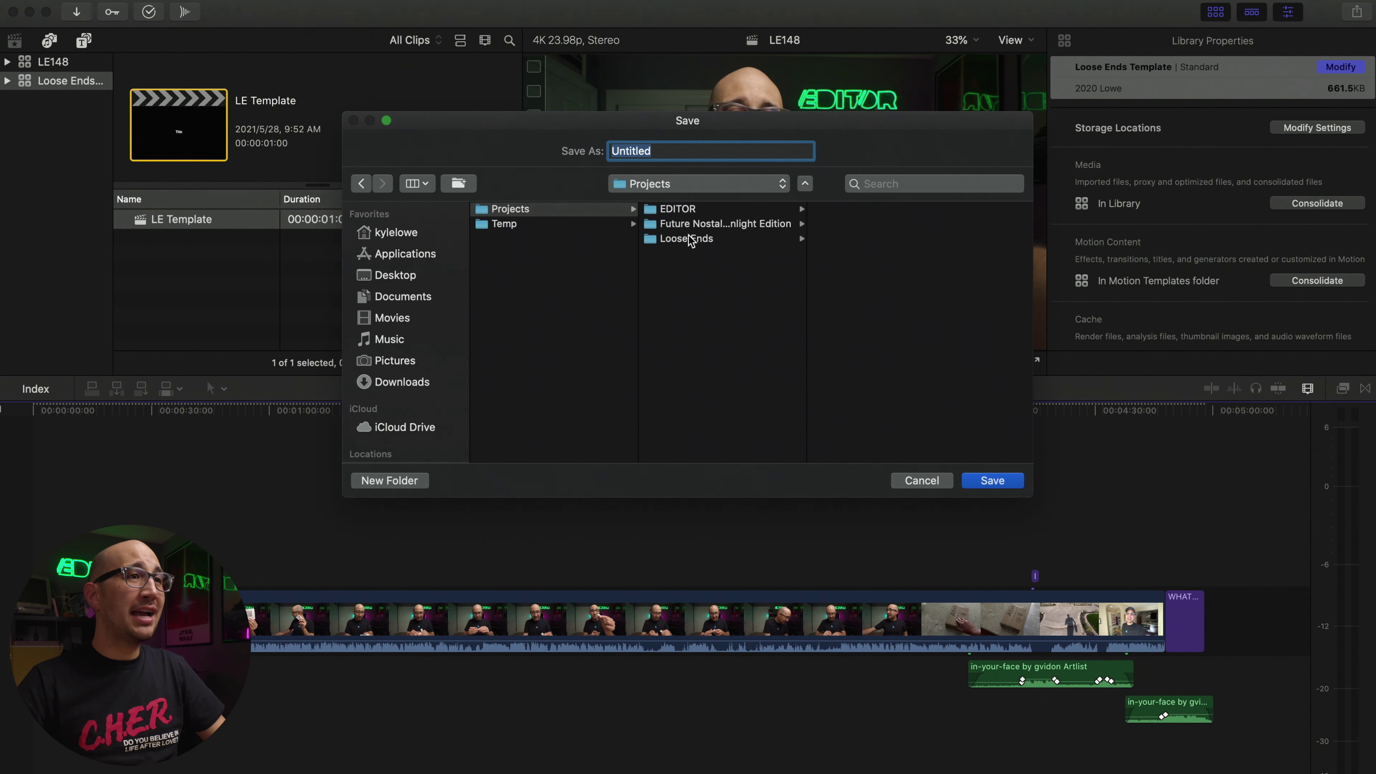
left_click(694, 240)
left_click(689, 224)
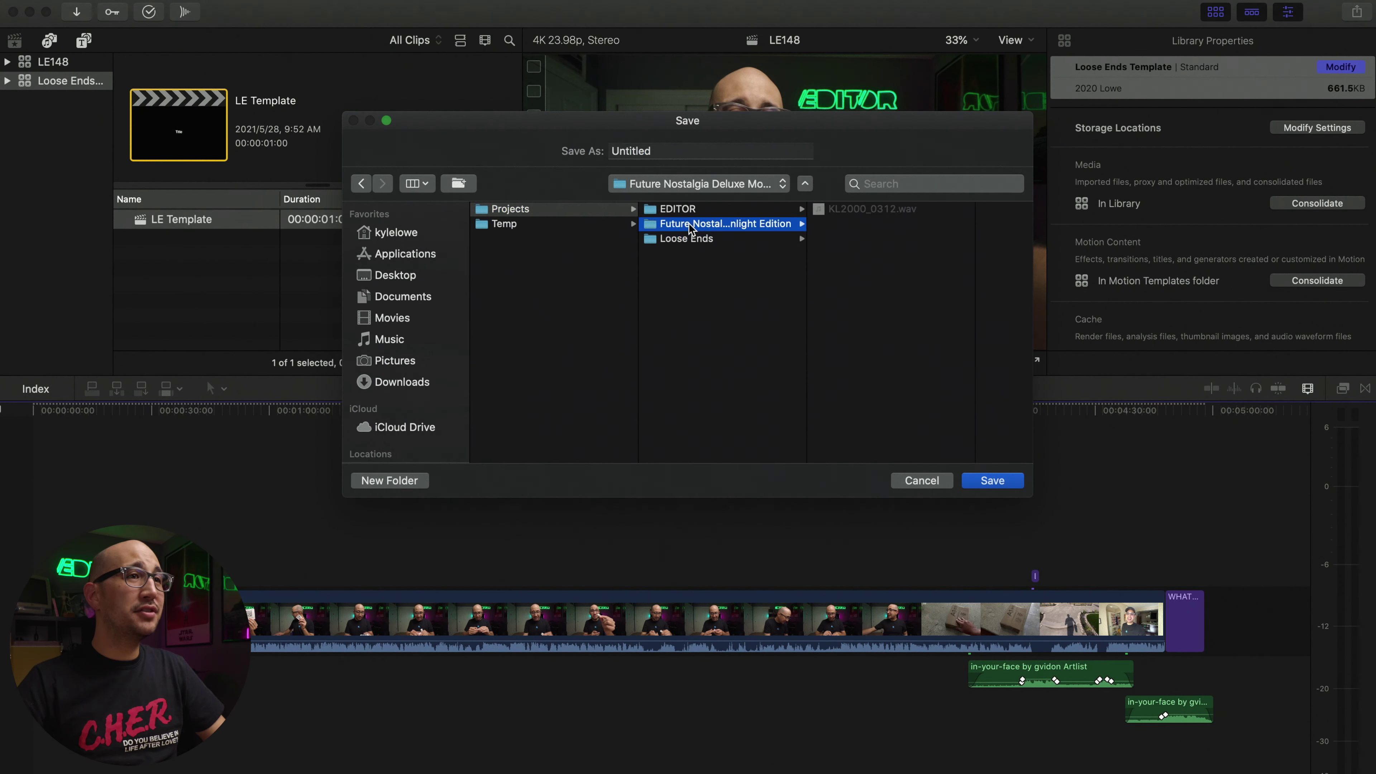
double_click(708, 151)
type("Future Nostalgia Deluxe Moonlight Edition")
left_click(999, 479)
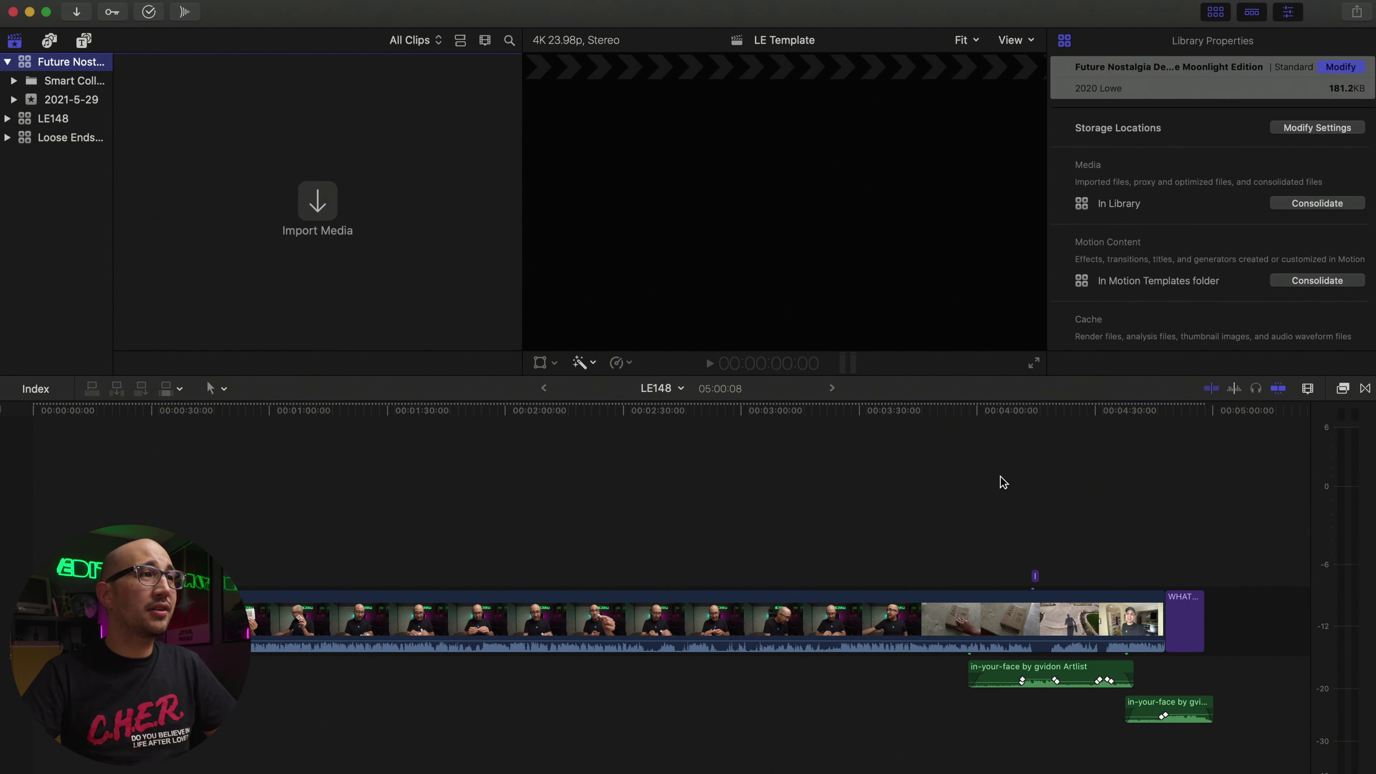
Step: Import KL2000_0312.wav into the library, leaving files in place, and select the clip
left_click(77, 13)
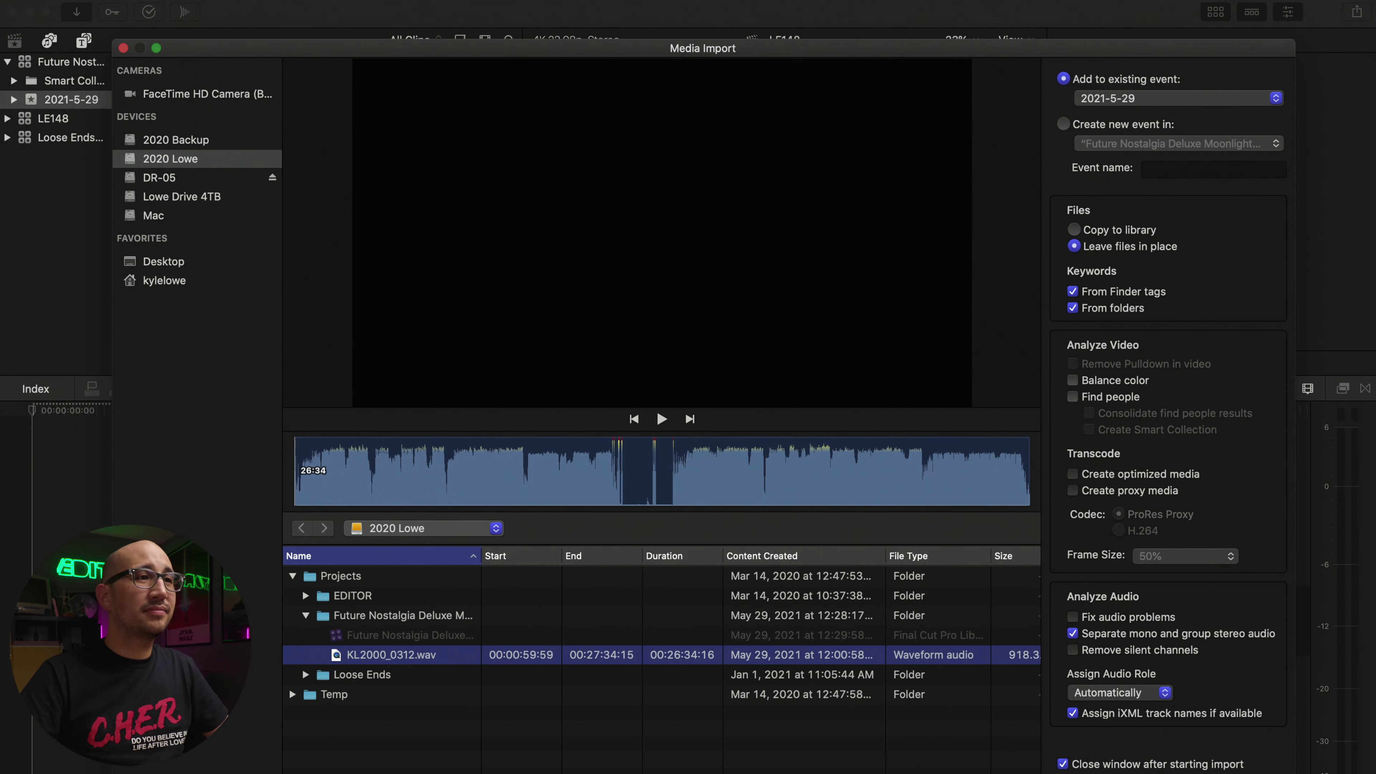
key("Return")
left_click(221, 224)
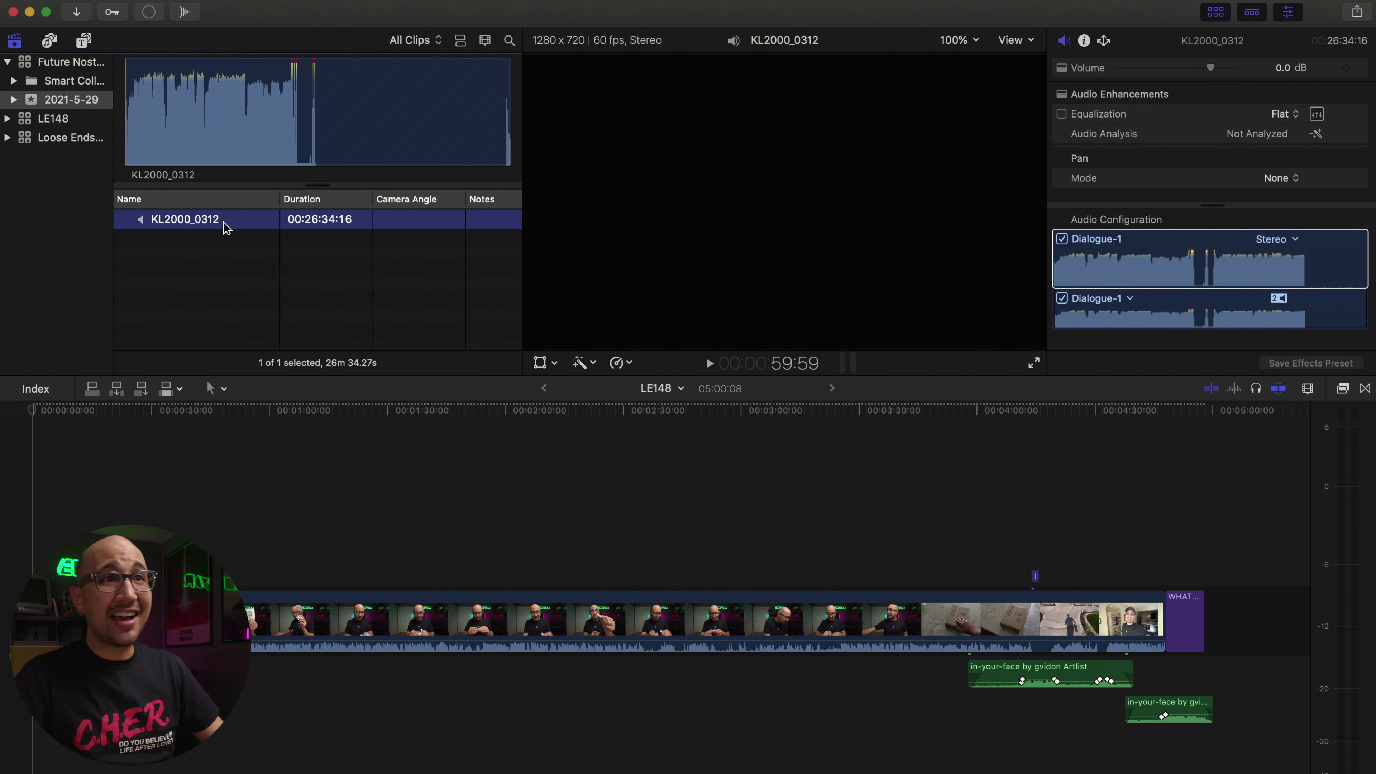
Step: Switch the KL2000_0312 clip's audio role from Dialogue-1 to Music-1 in the Audio inspector
left_click(1096, 243)
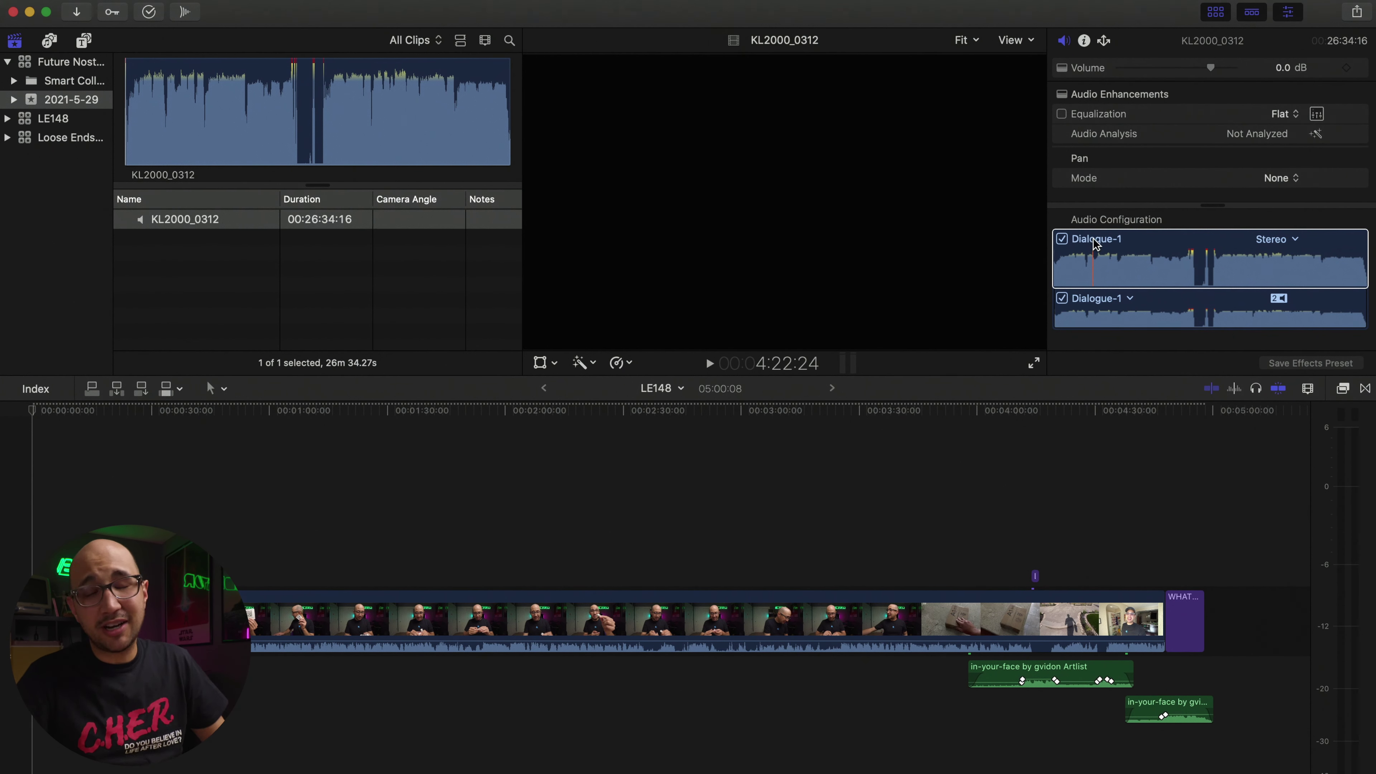
left_click(1114, 302)
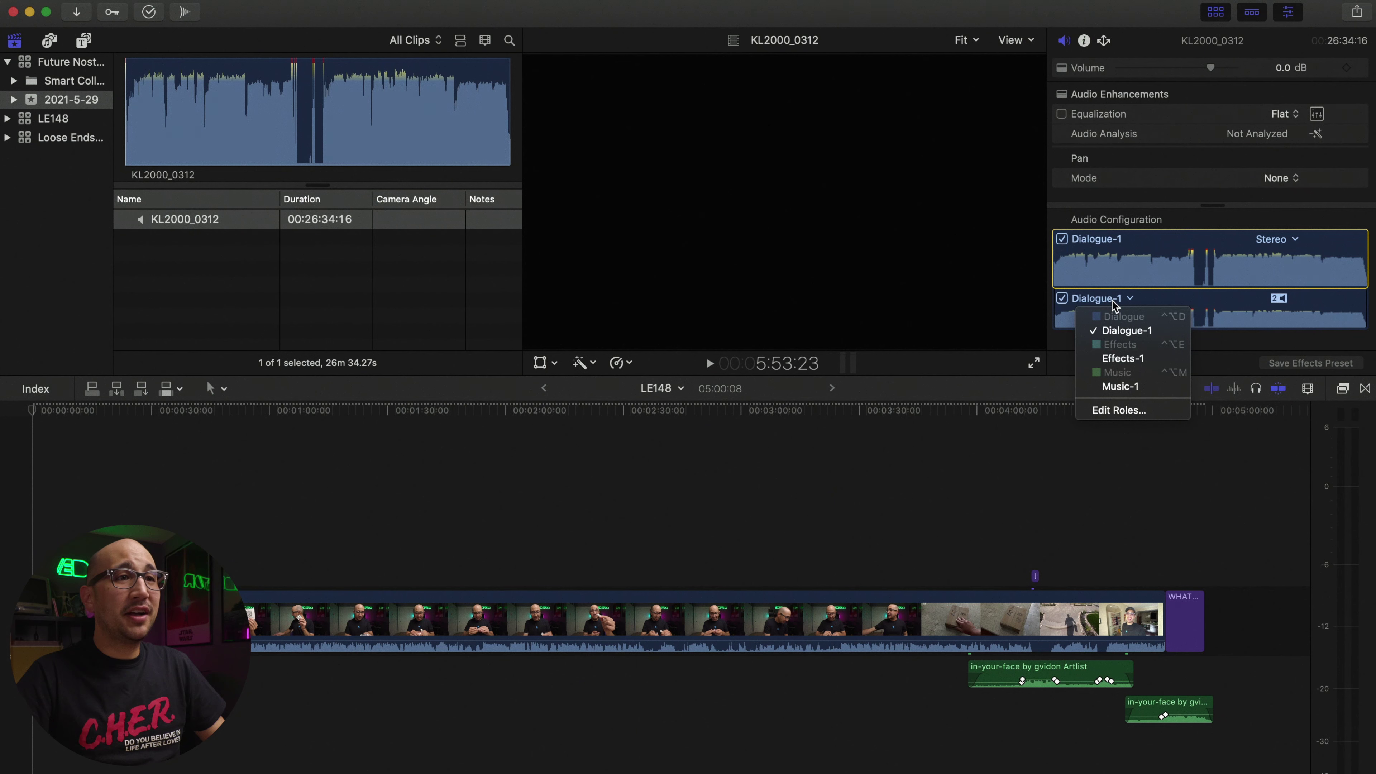
left_click(1148, 387)
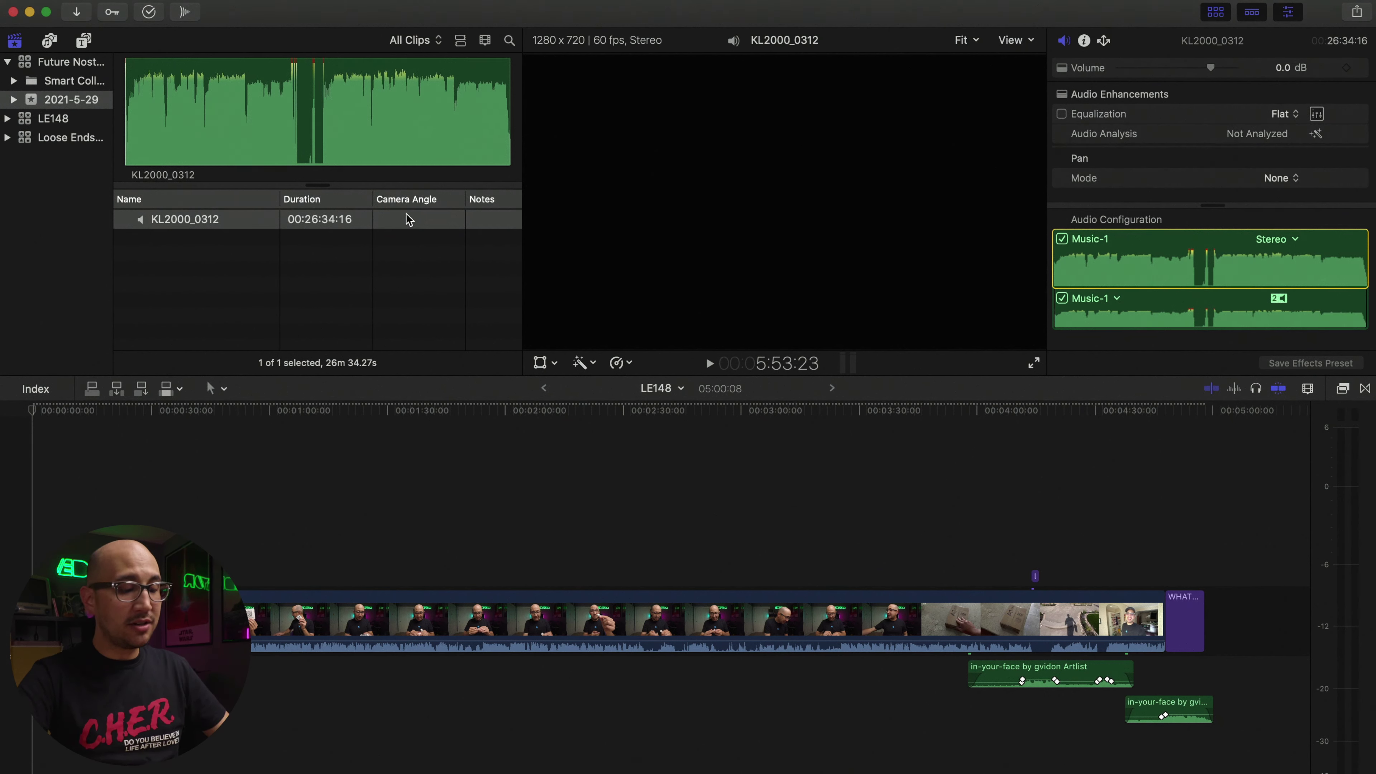
Step: Create a 44.1kHz project named 'Future Nostalgia Deluxe Moonlight Edition Side 1'
key("super+n")
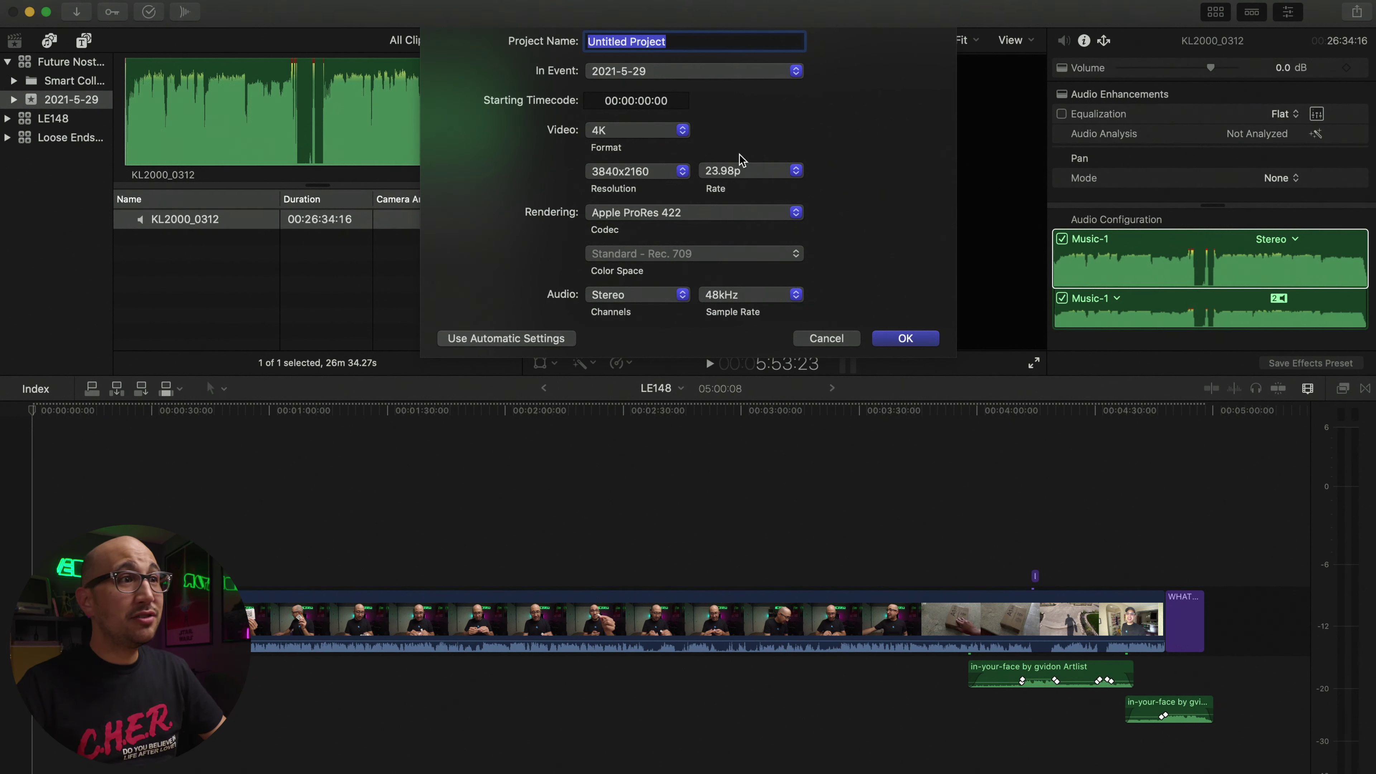
left_click(749, 294)
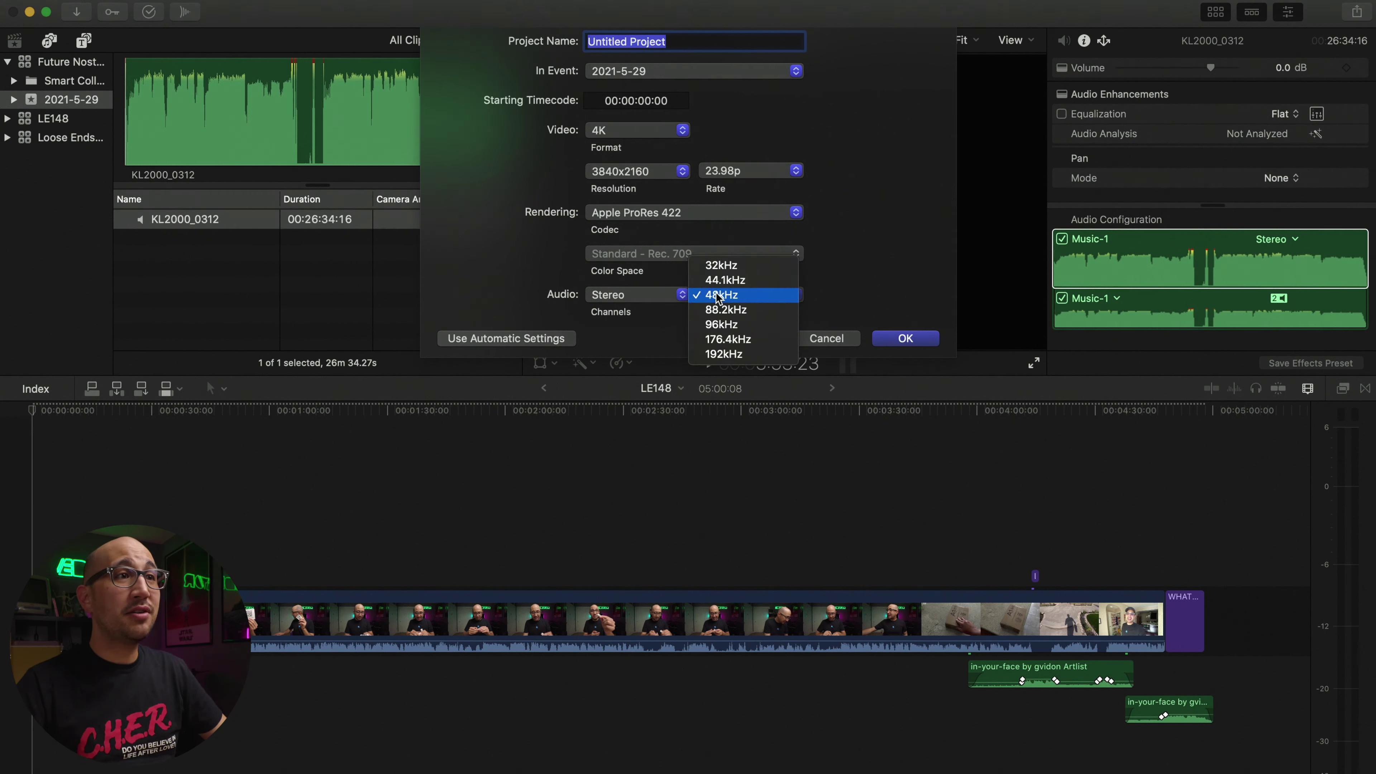
left_click(717, 286)
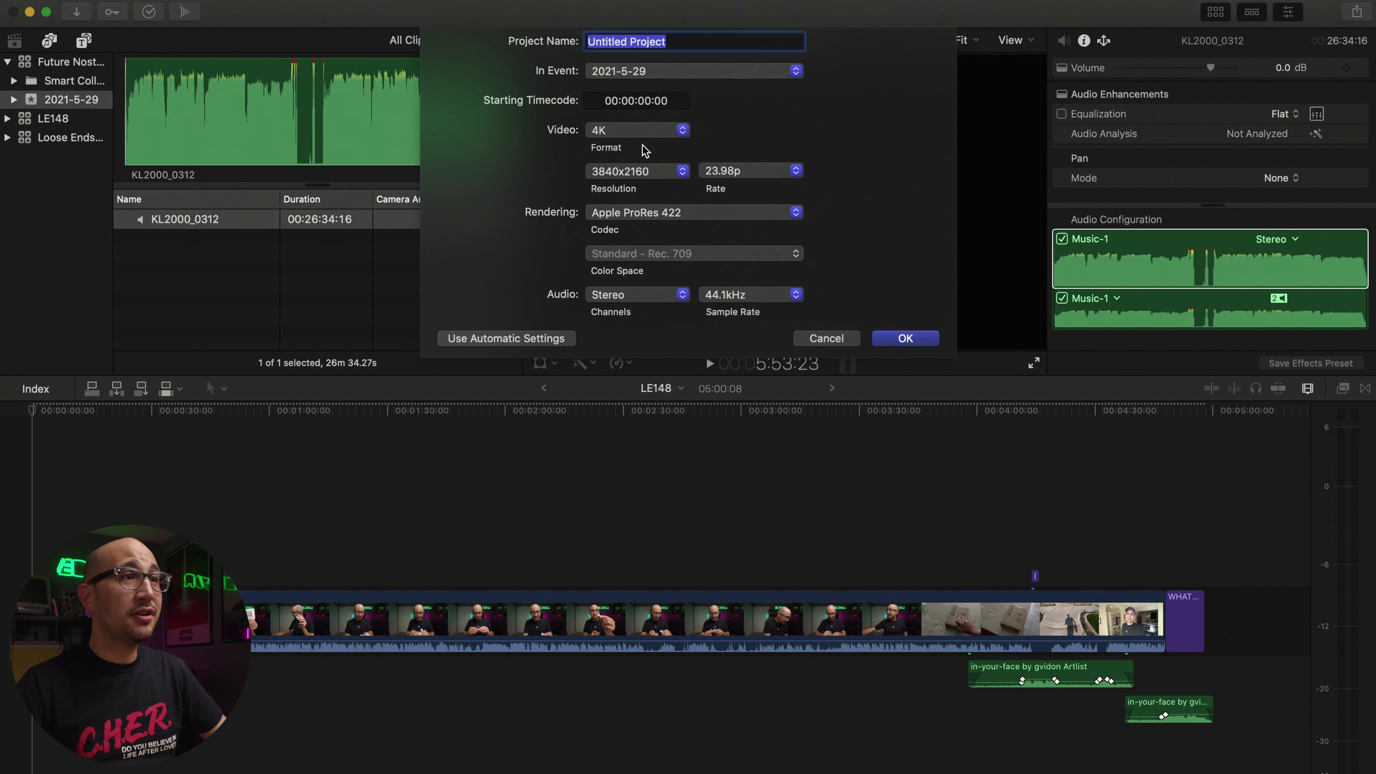
type("Future Nostalgia Deluxe Moonlight Edition")
type("Side 1")
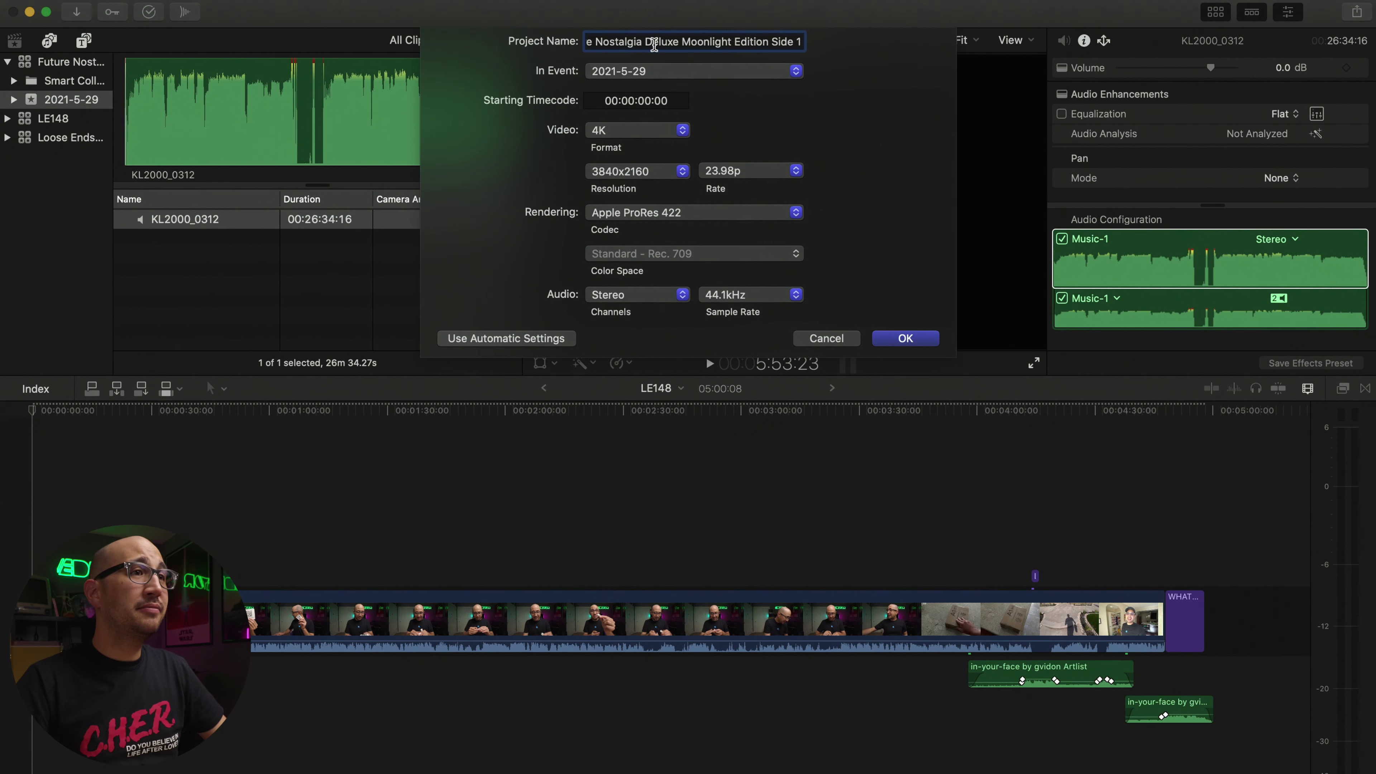
key("Return")
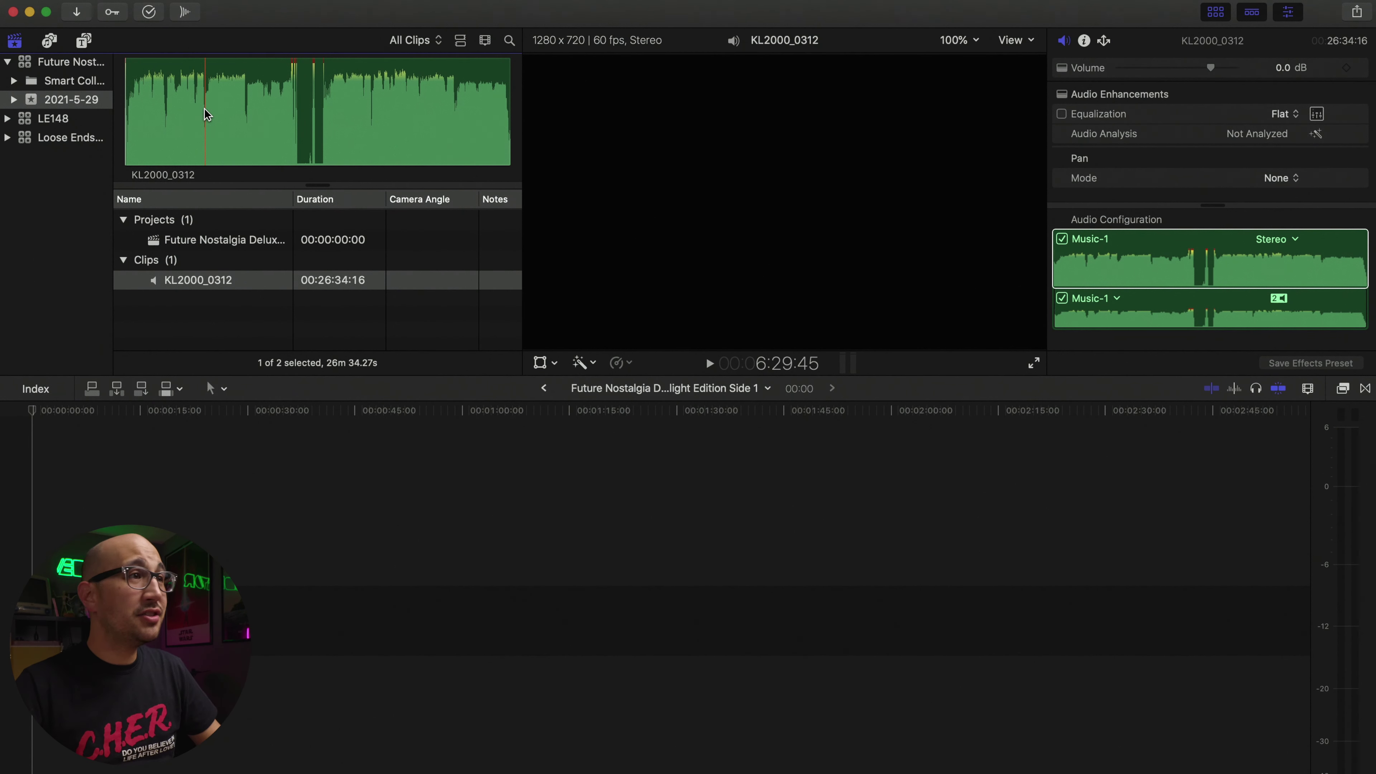
Step: Mark the Side 1 range of KL2000_0312, add it to the project, and shift it later
key("o")
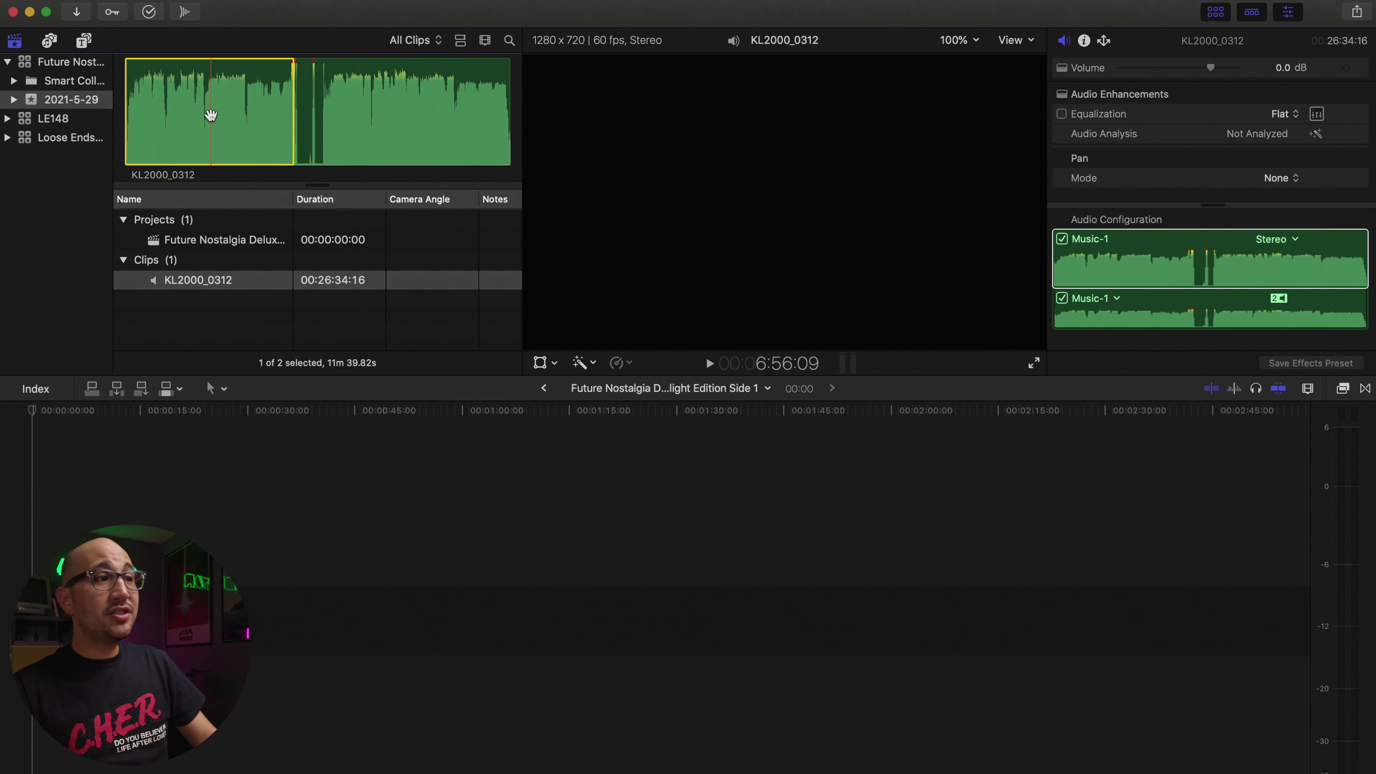
left_click_drag(211, 115, 576, 483)
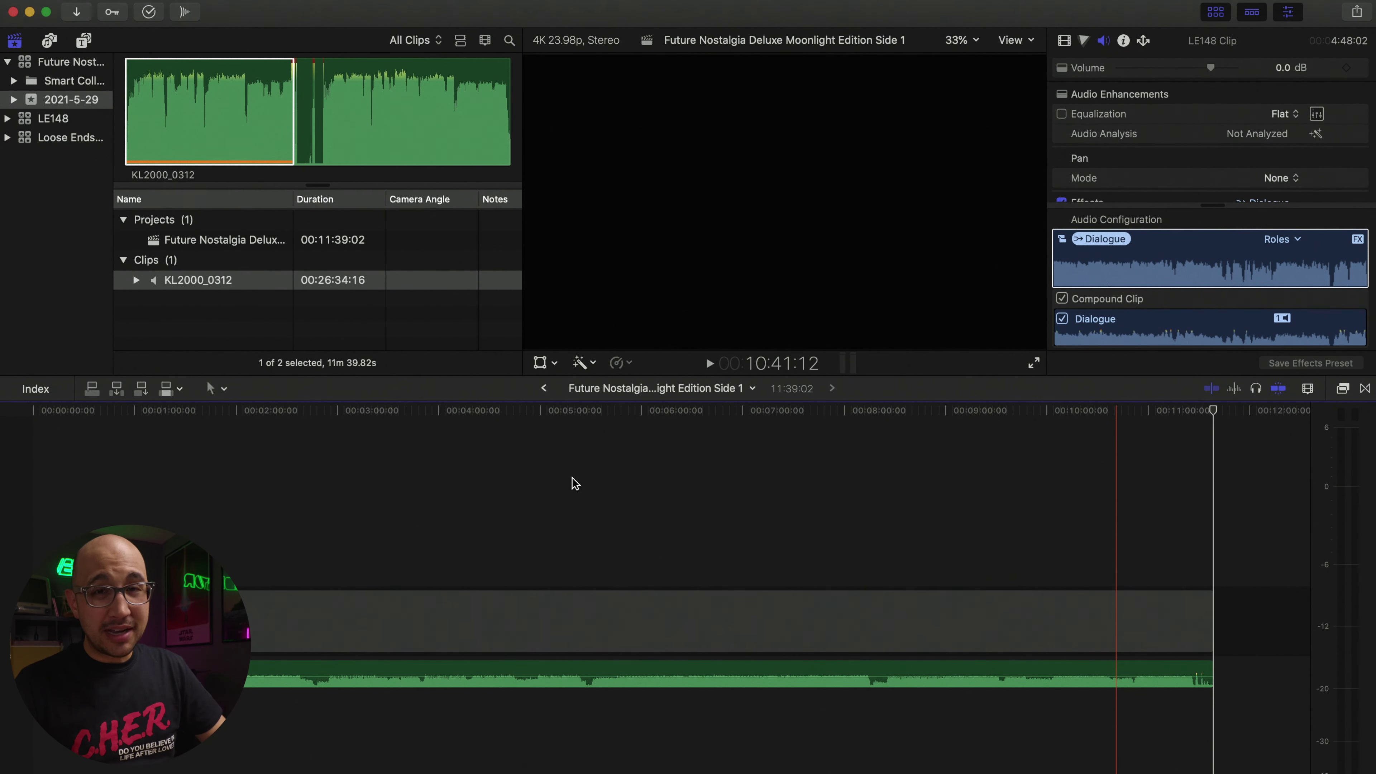
left_click_drag(354, 668, 1193, 618)
Step: Trim a couple of frames off the clip's start so the project runs 11:39:02
key("super+equal")
key("super+equal")
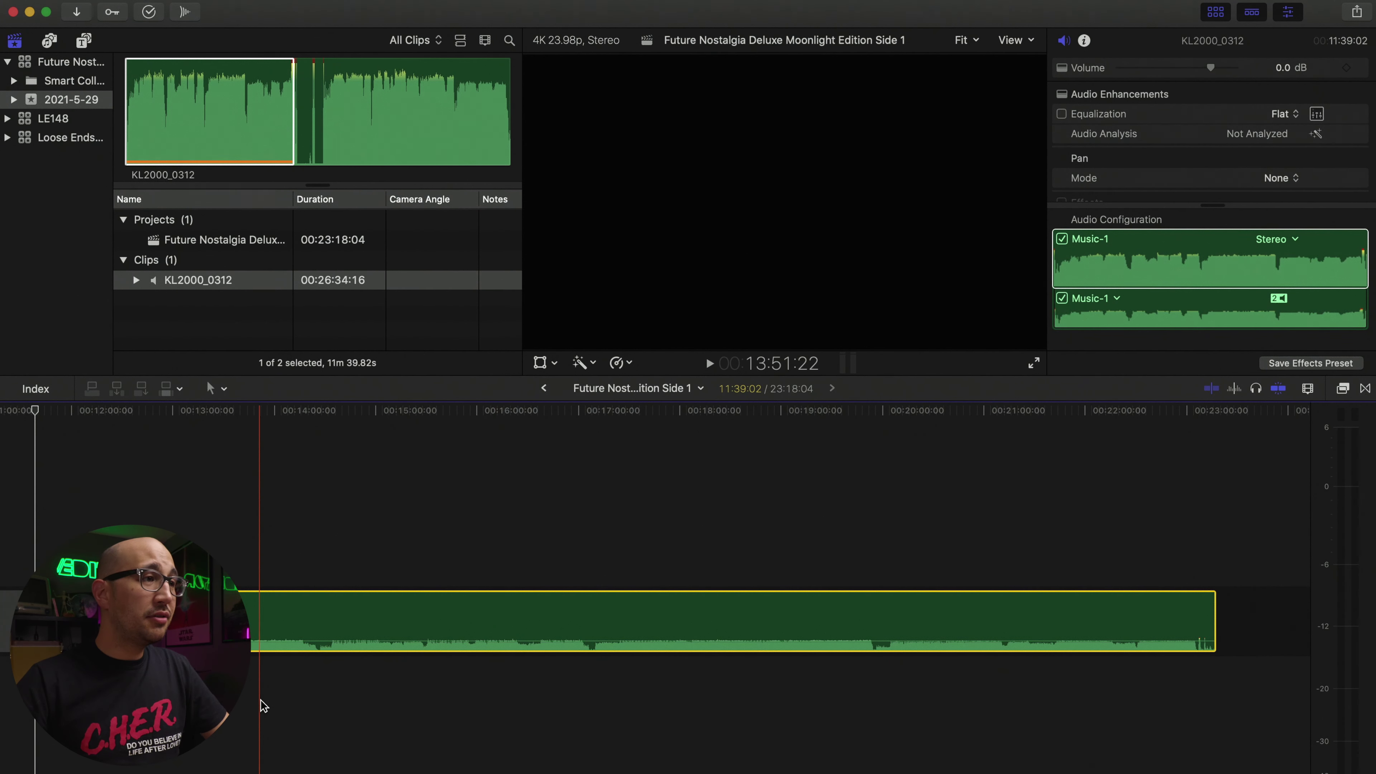
scroll(263, 706, "left", 10)
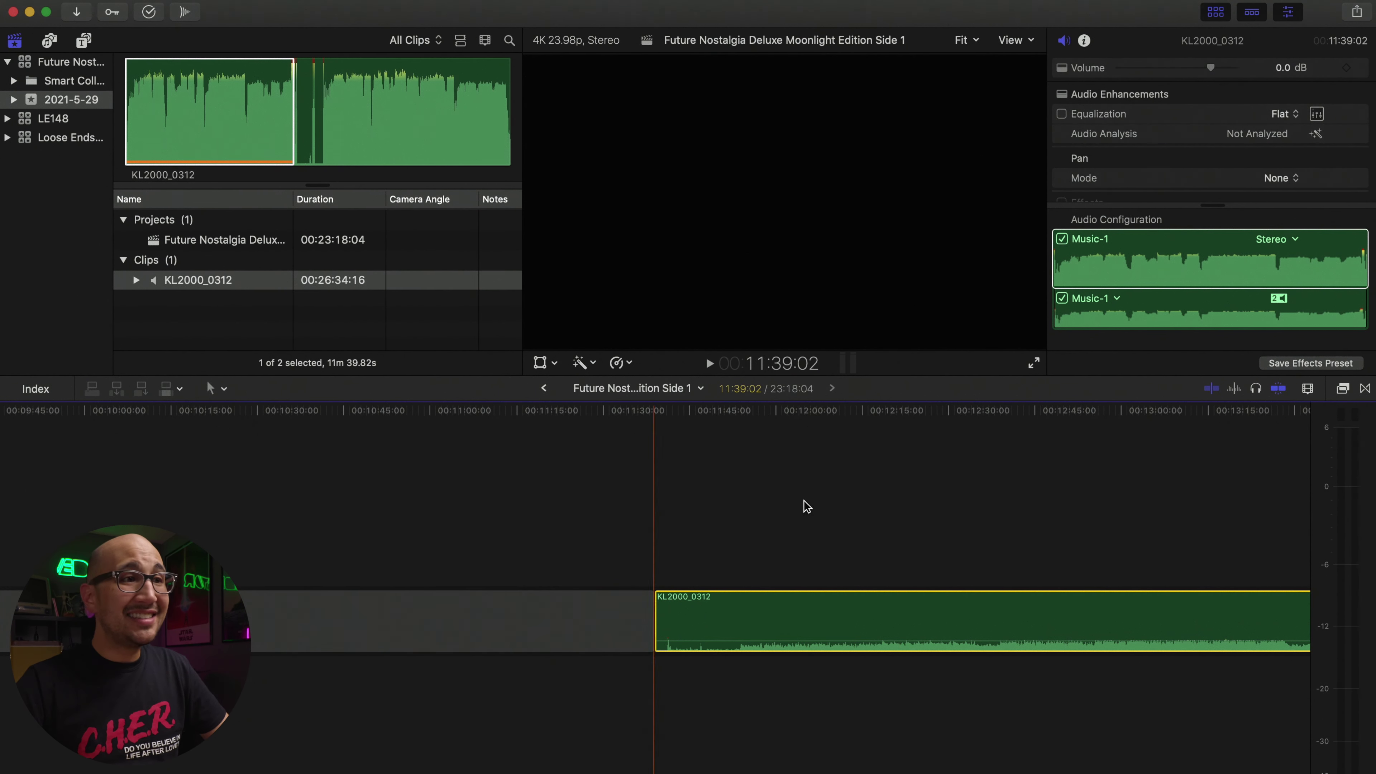
key("super+equal")
key("super+equal")
key("super+equal")
key("super+equal")
key("super+equal")
key("super+equal")
key("super+equal")
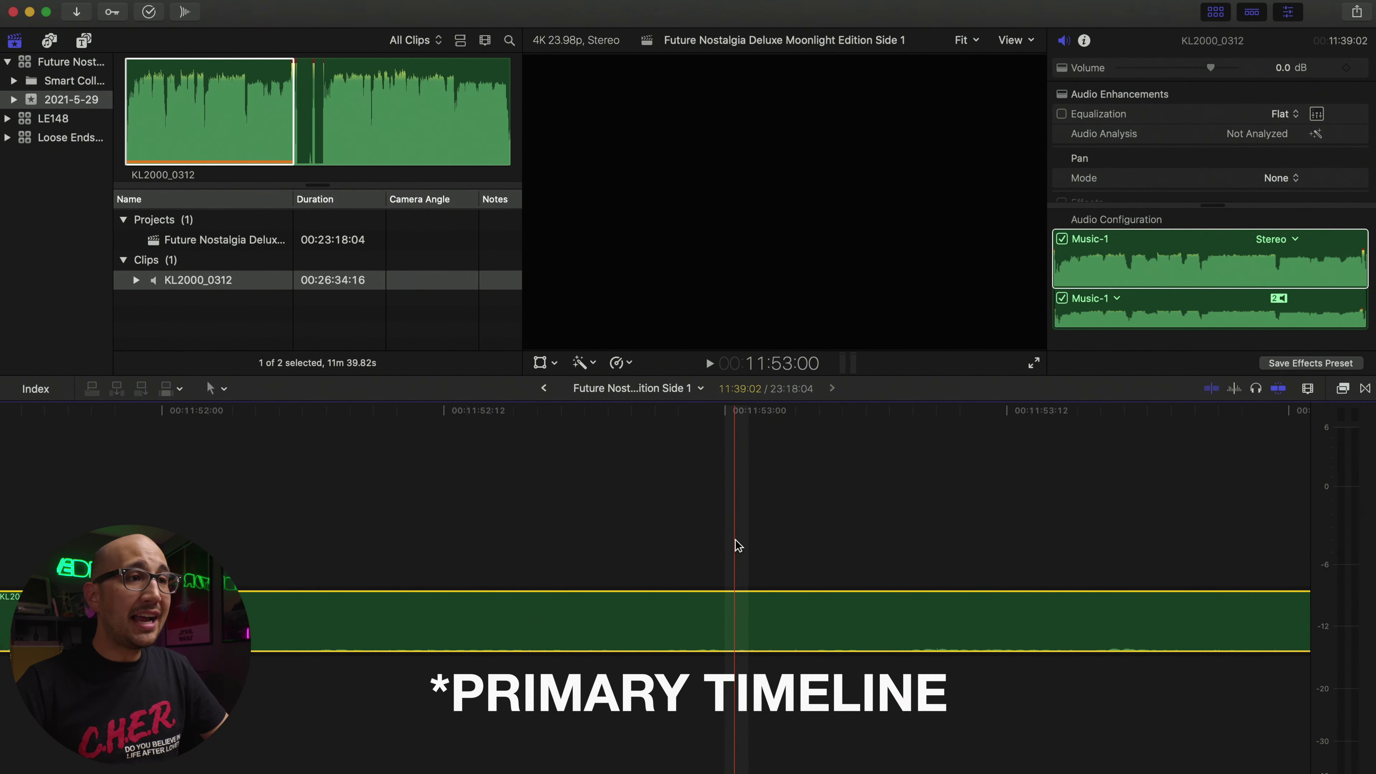
key("super+minus")
key("super+minus")
key("super+minus")
key("super+minus")
key("super+minus")
key("super+equal")
key("super+equal")
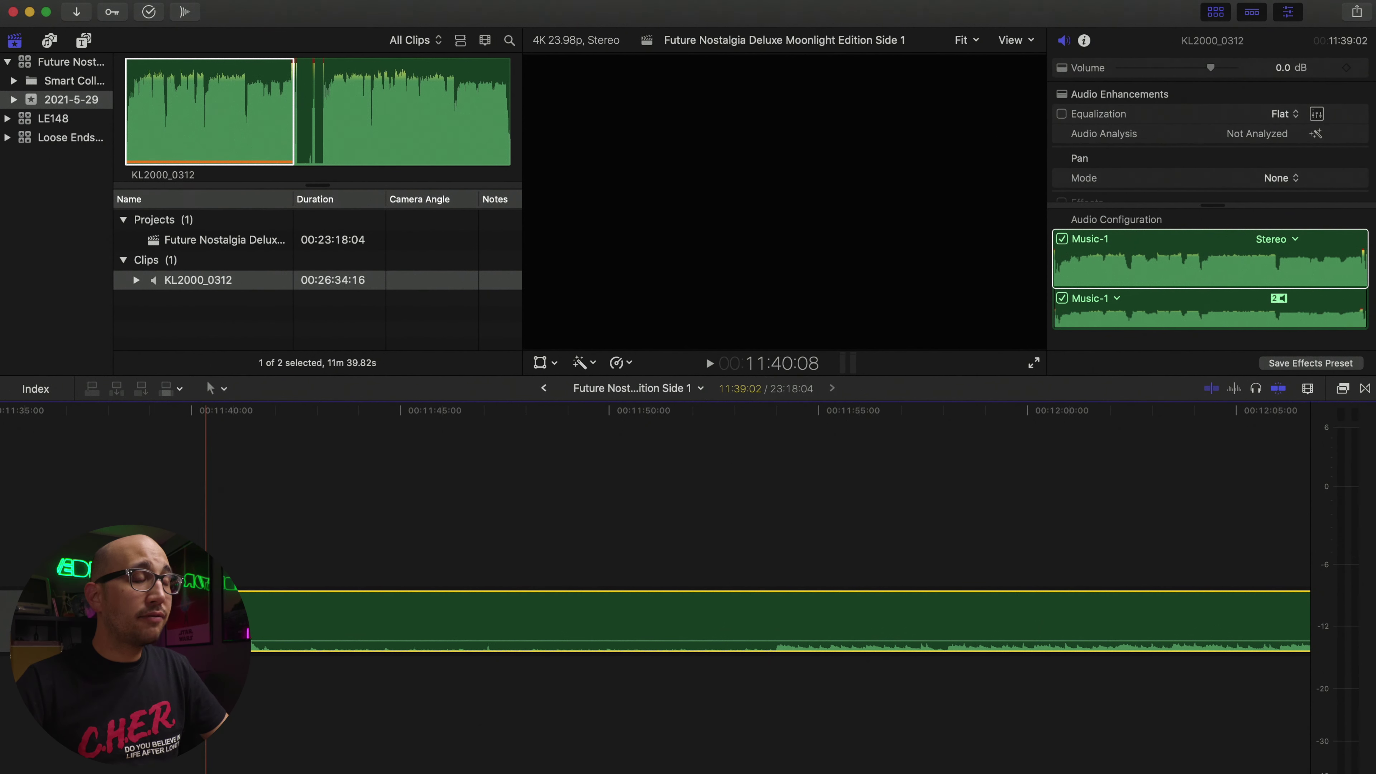
key("super+equal")
key("super+equal")
key("super+equal")
key("super+equal")
key("super+equal")
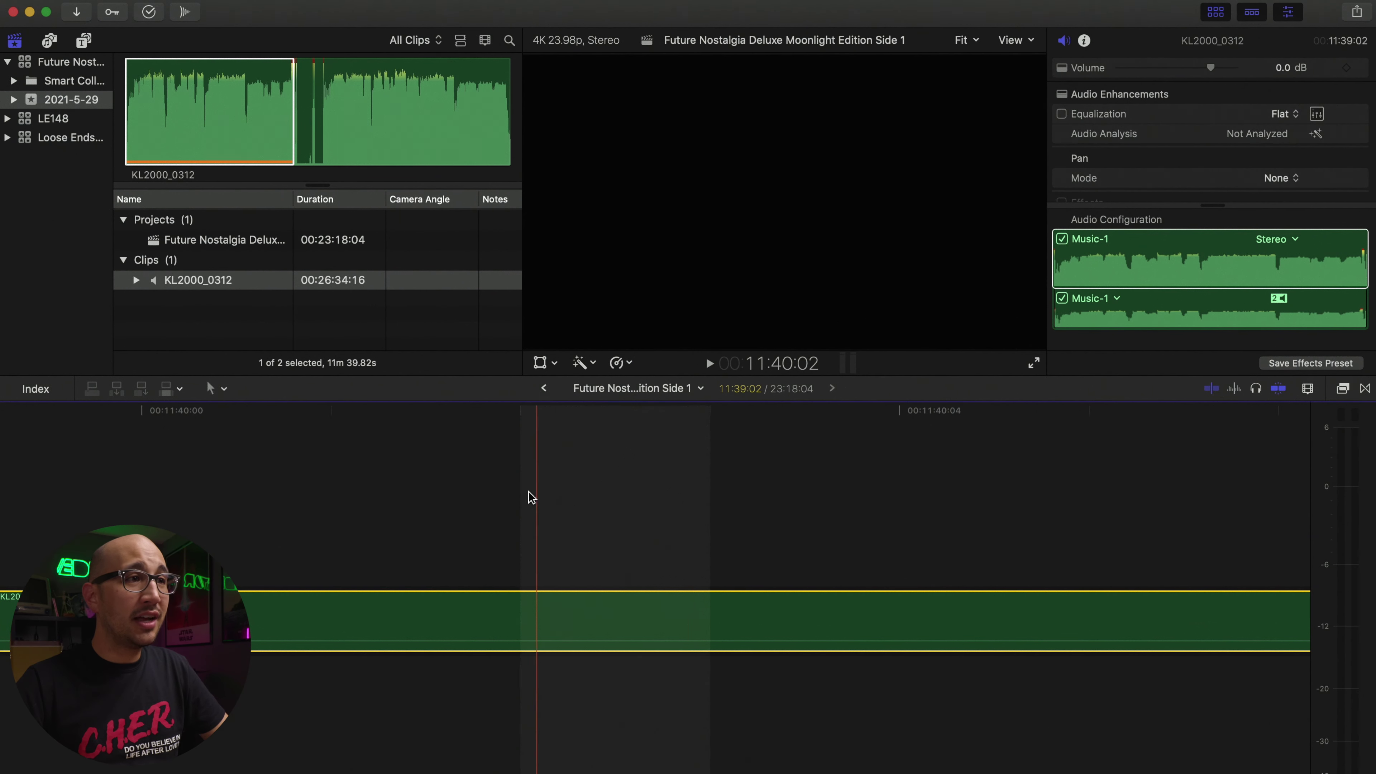
scroll(504, 528, "left", 5)
scroll(488, 515, "left", 6)
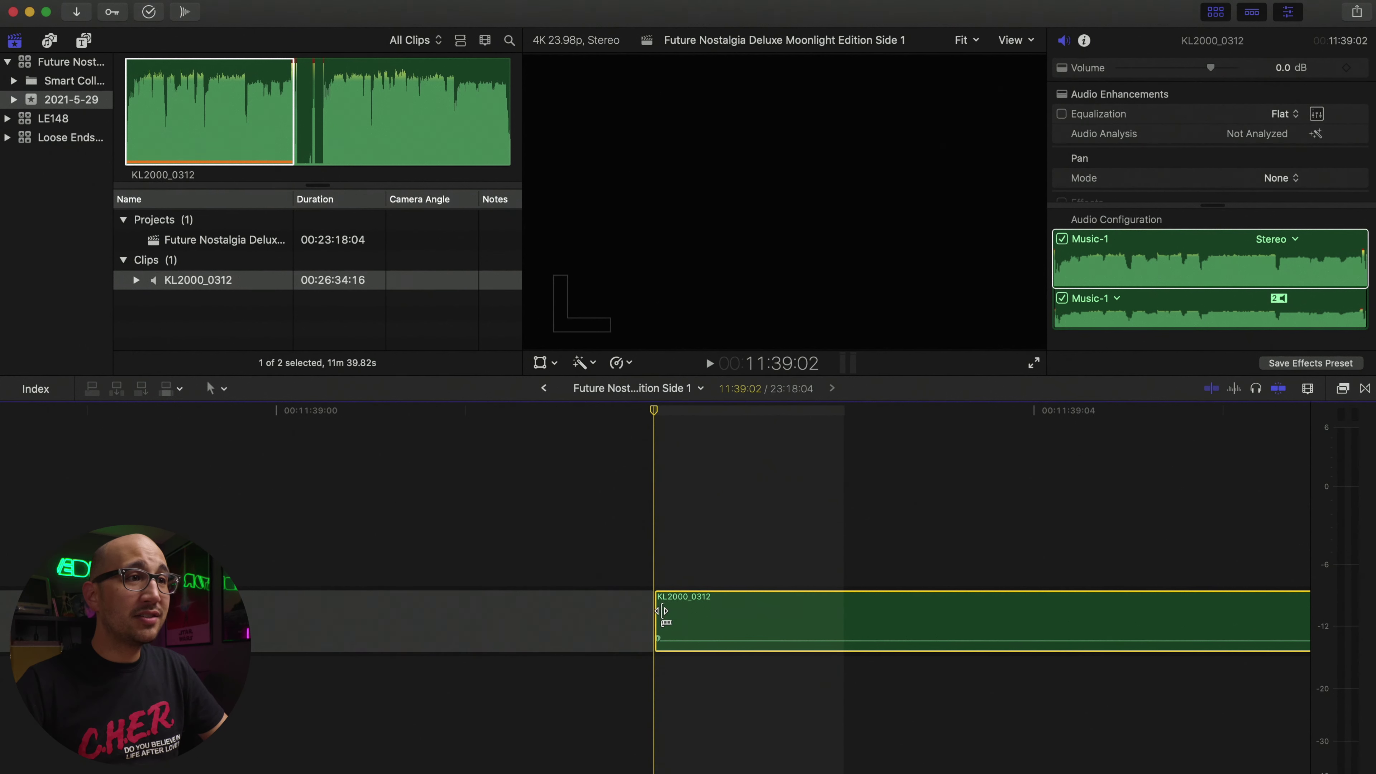
left_click_drag(671, 612, 863, 590)
left_click_drag(954, 580, 1134, 569)
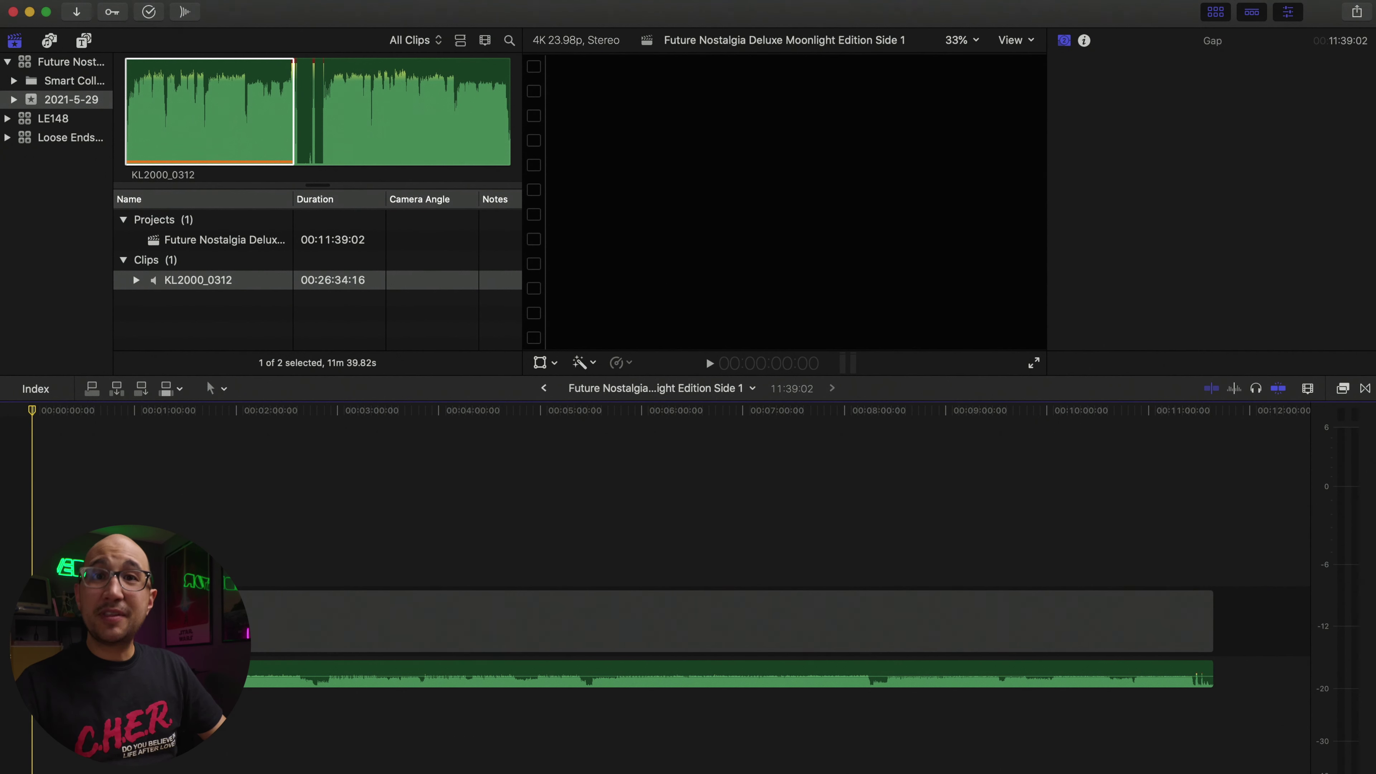
key("super+equal")
key("super+equal")
key("super+equal")
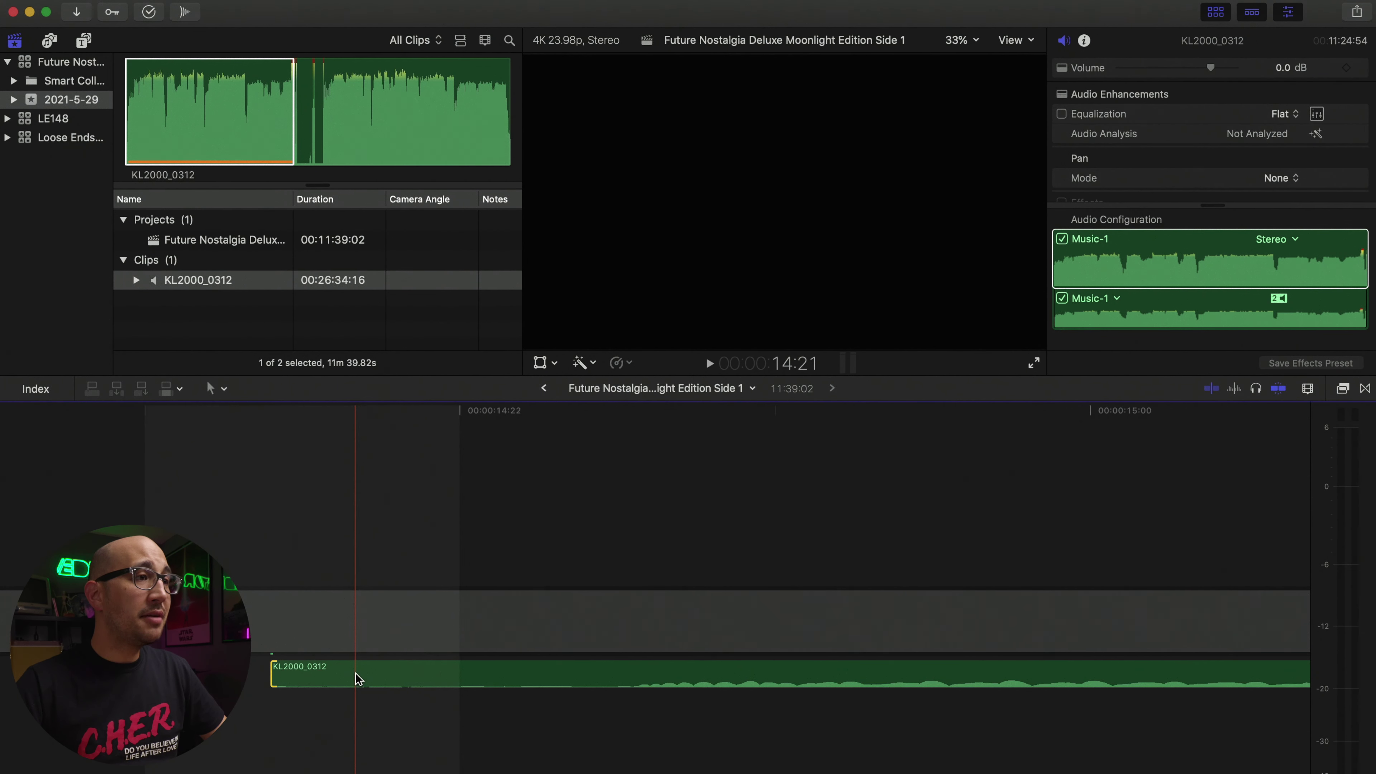
left_click_drag(271, 672, 631, 670)
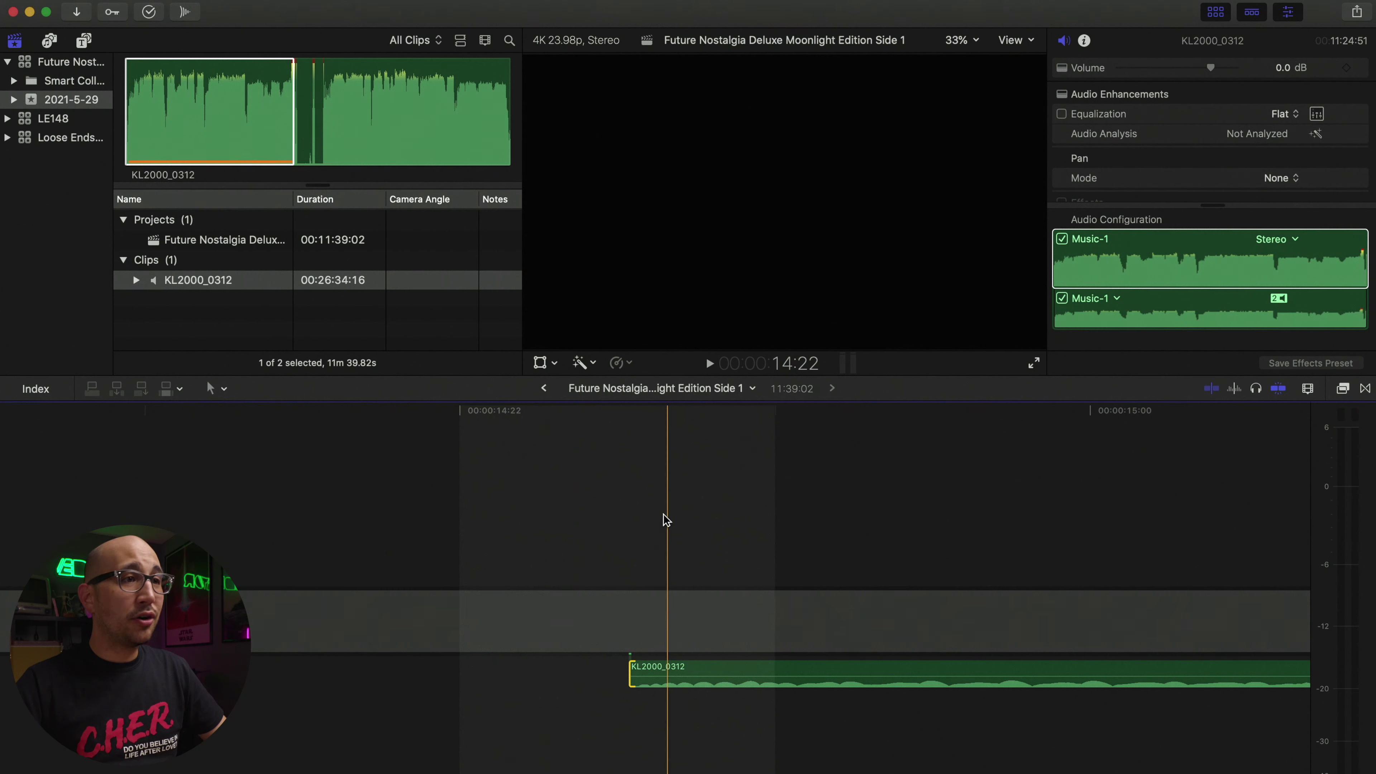
key("l")
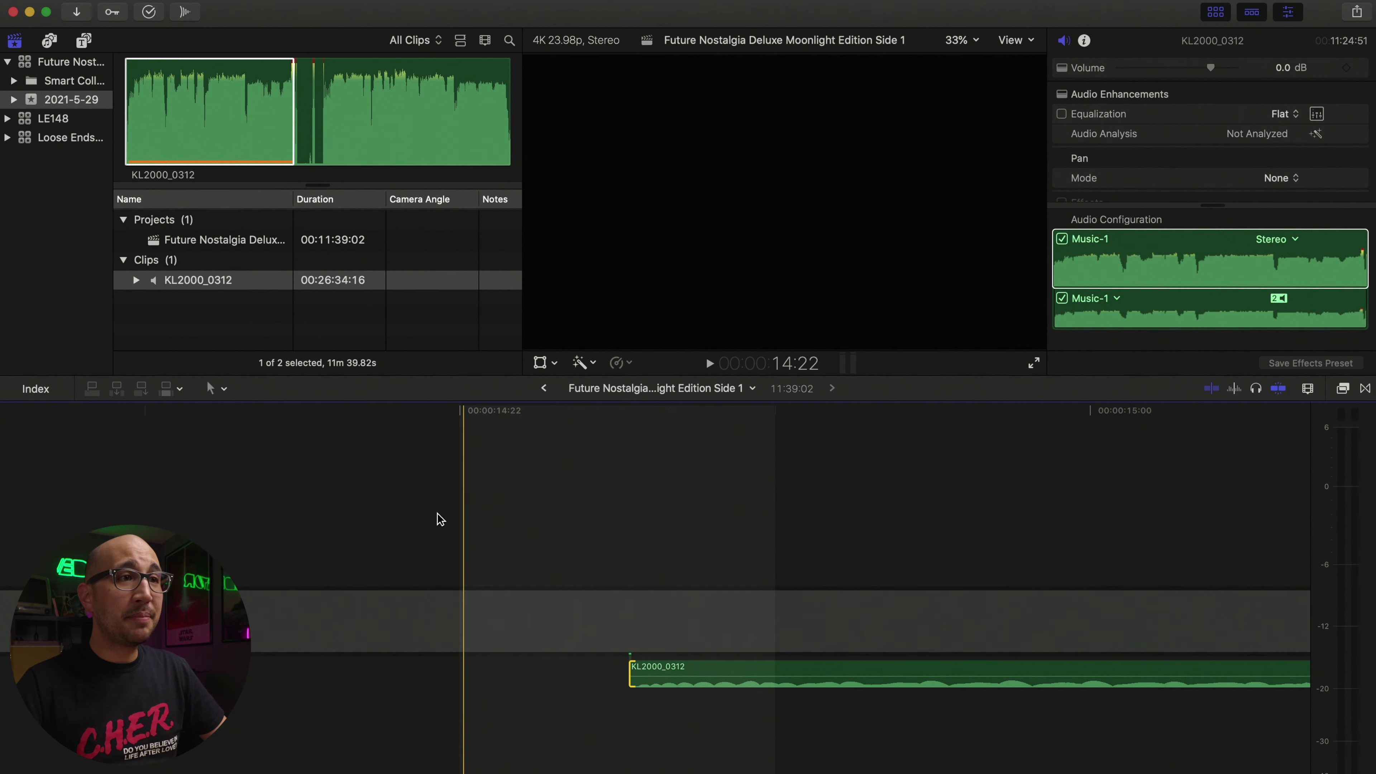
key("super+minus")
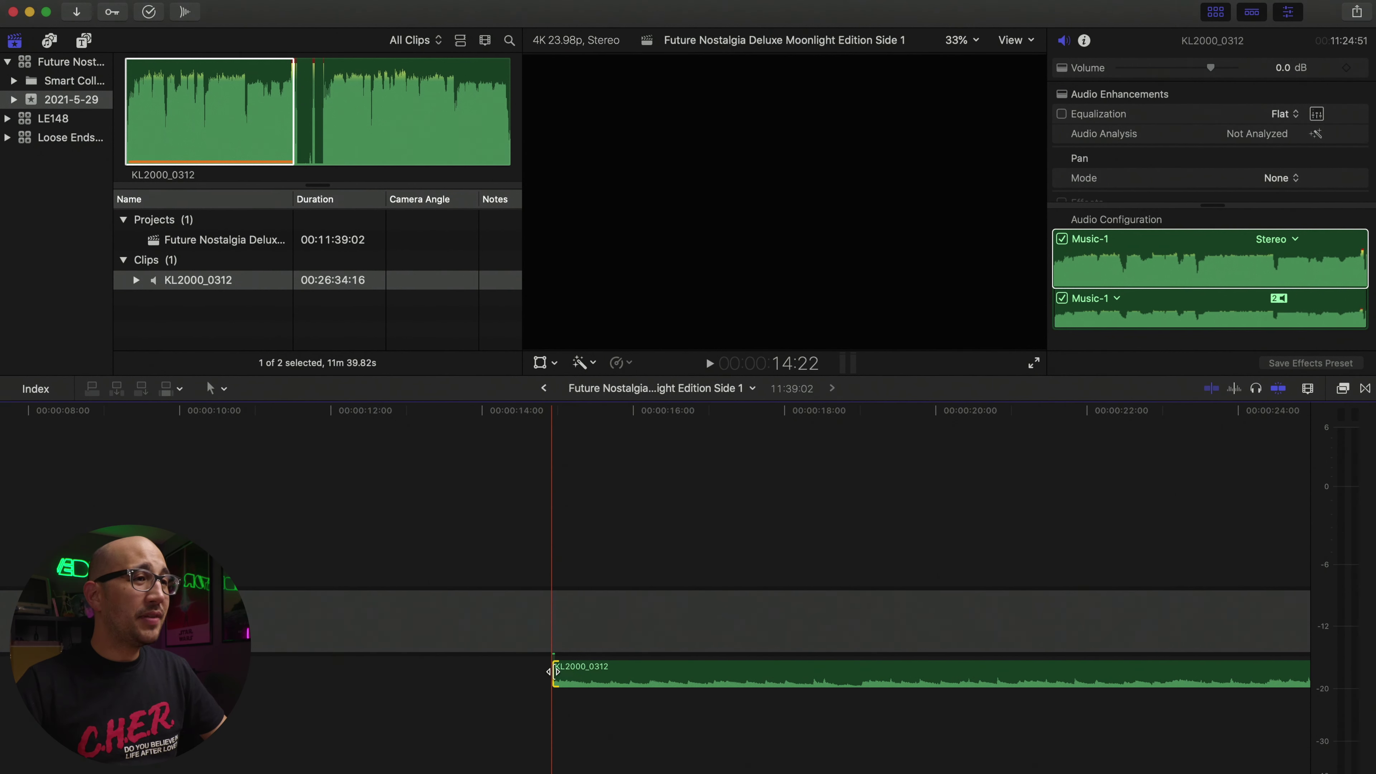
left_click_drag(604, 672, 1, 704)
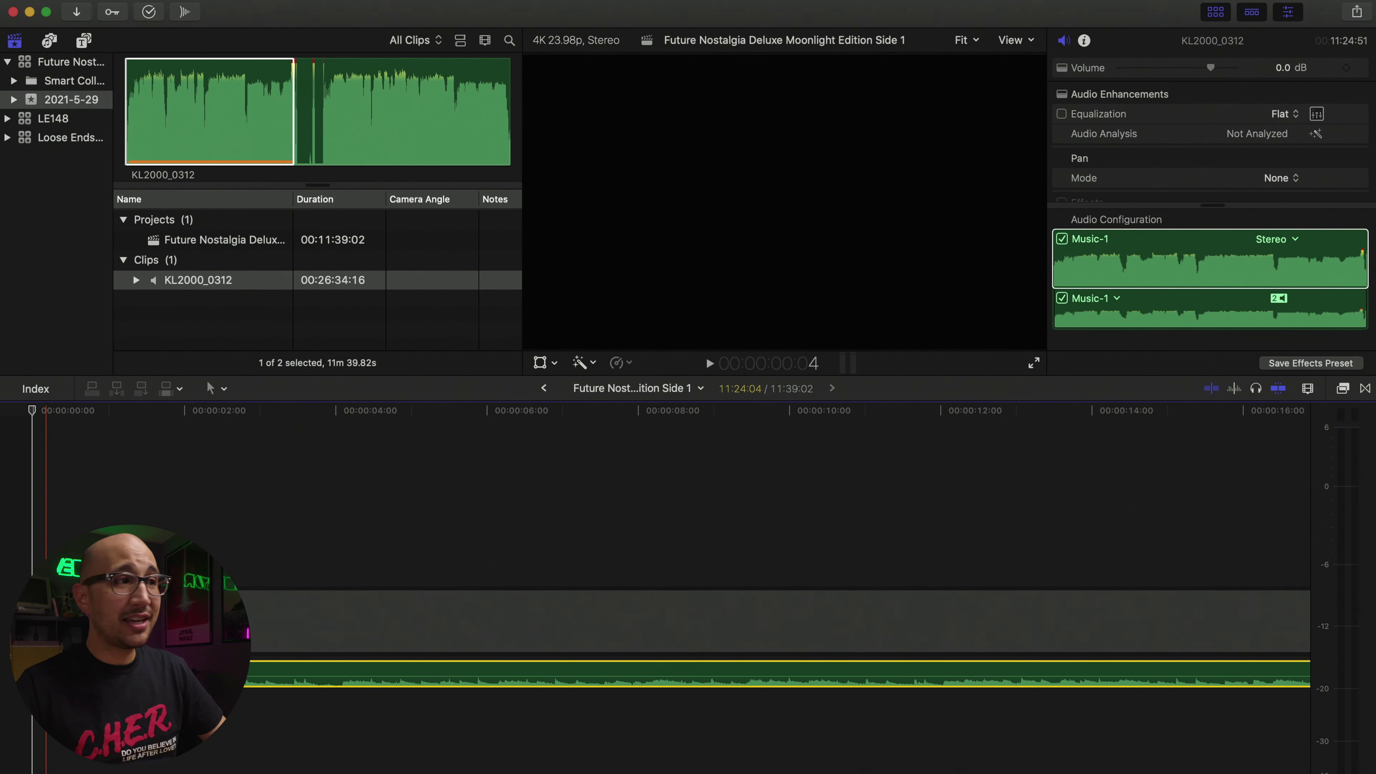
key("super+equal")
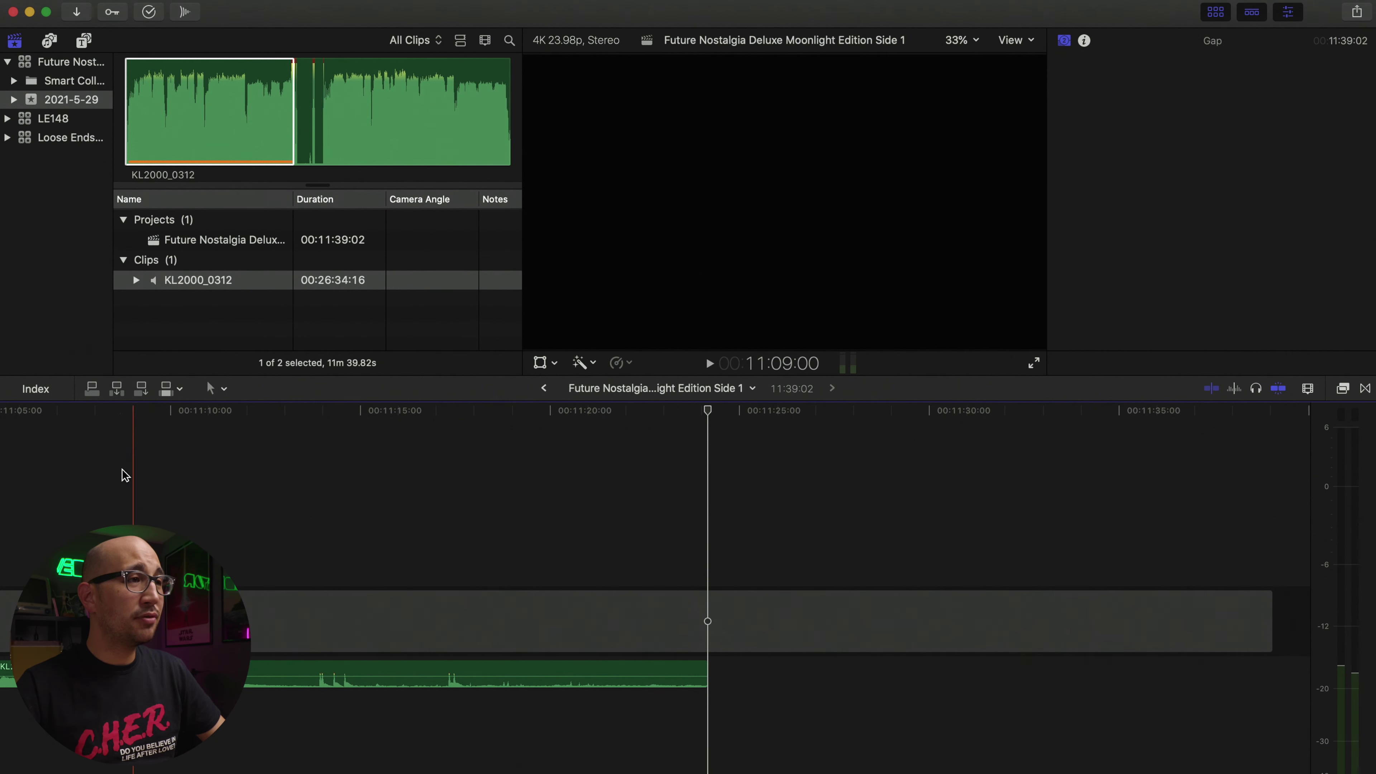
Step: Trim the recording's end to where Side 1's music stops and add a short fade-out
key("space")
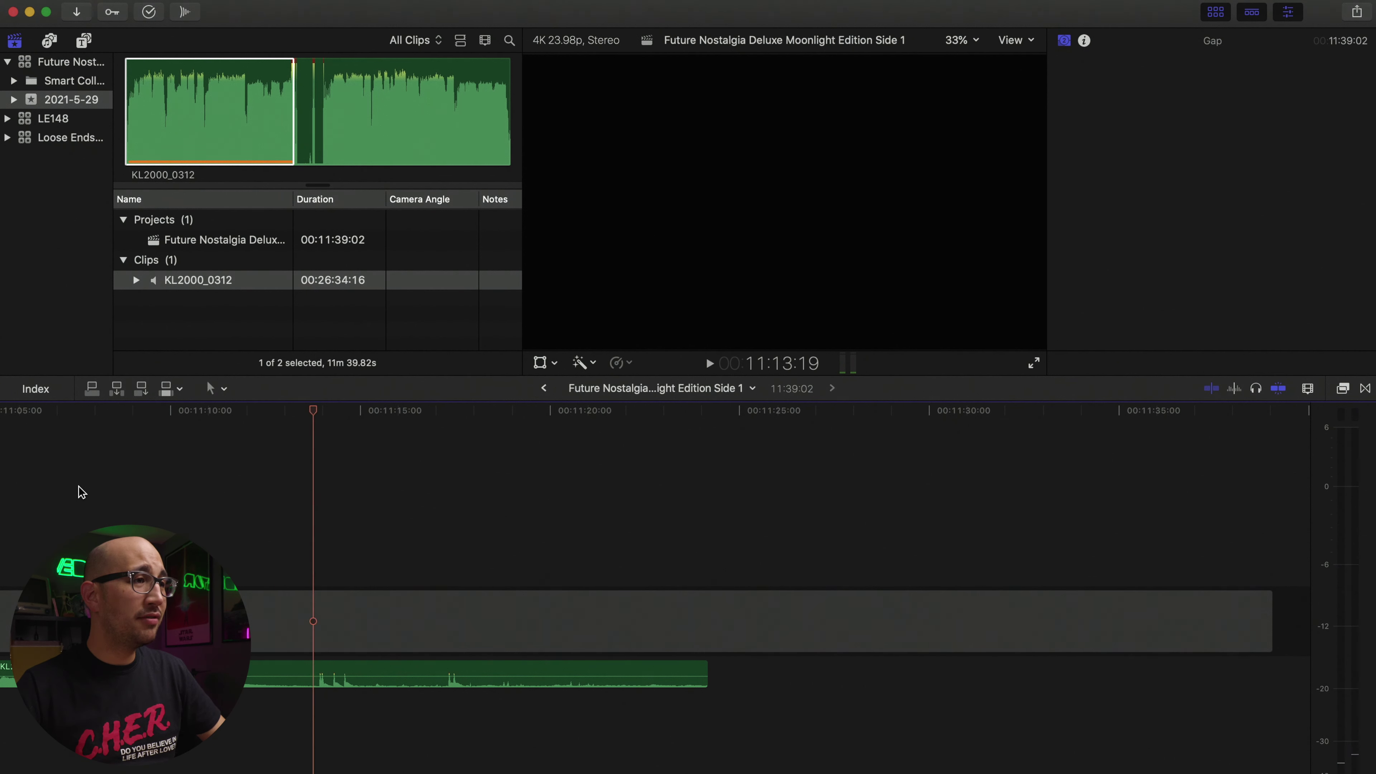
key("space")
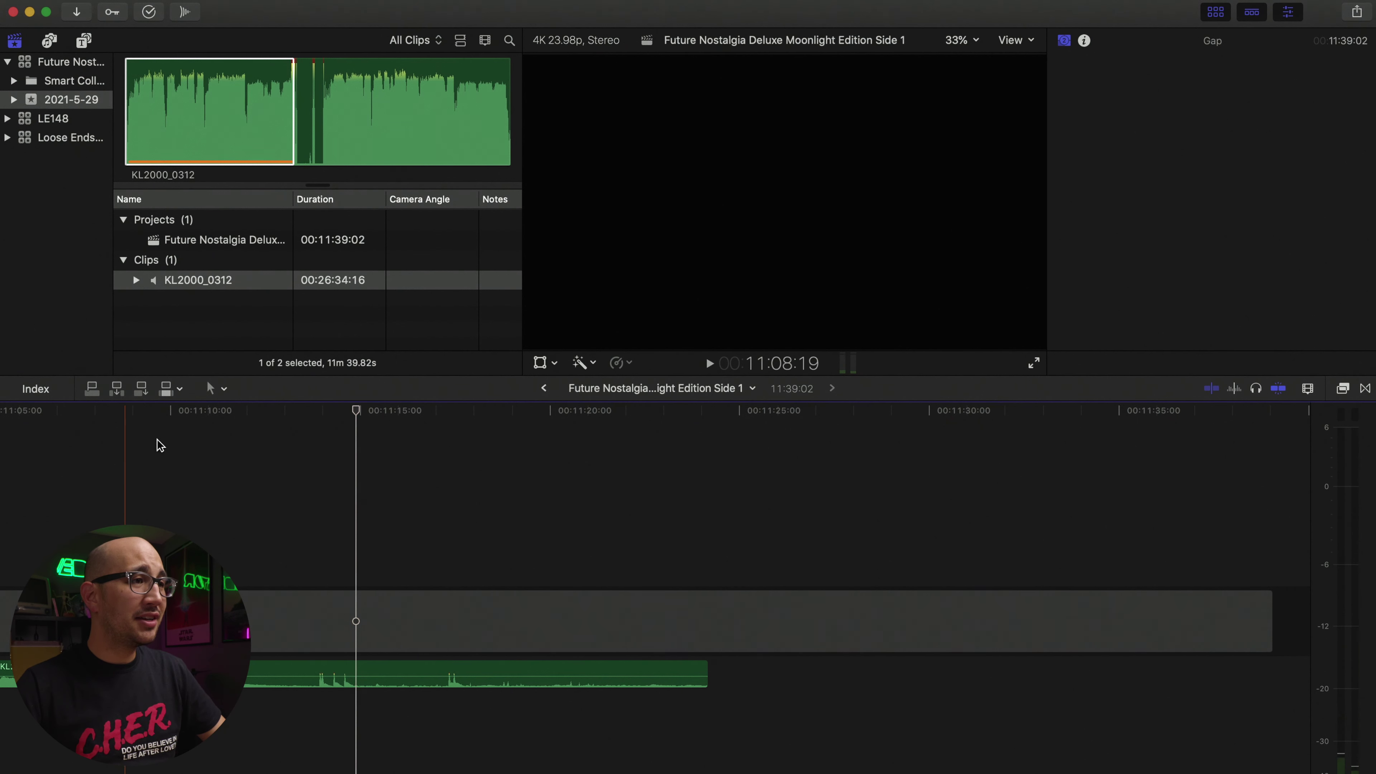
left_click(317, 515)
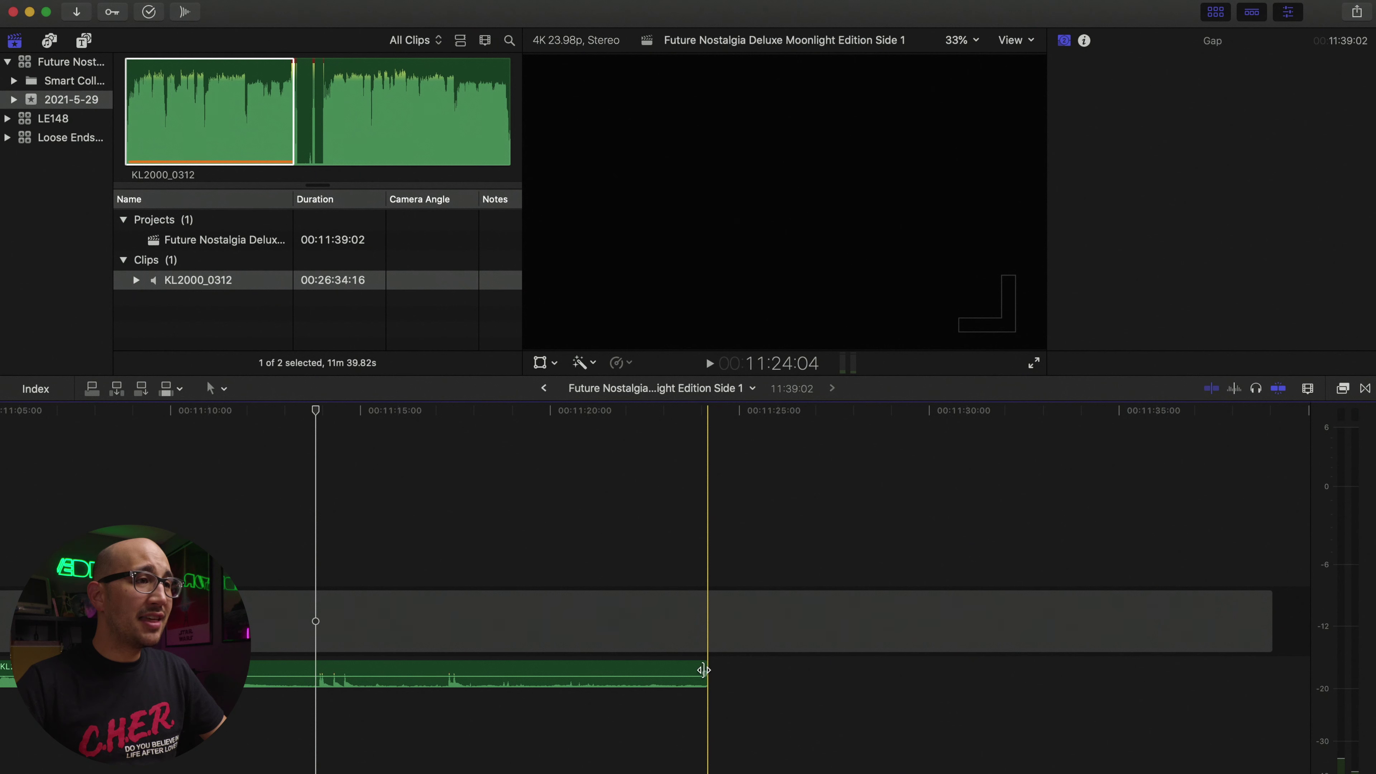
left_click_drag(705, 672, 310, 710)
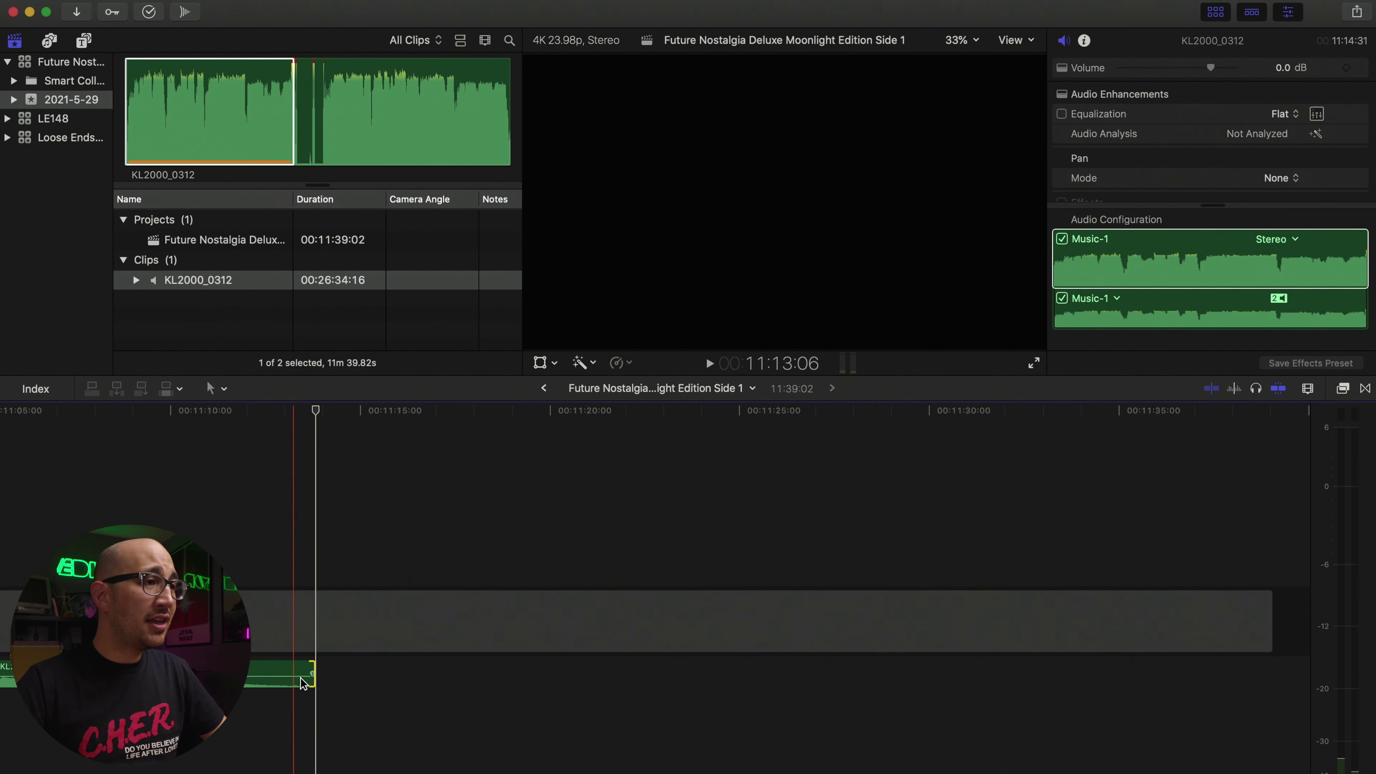
left_click(308, 676)
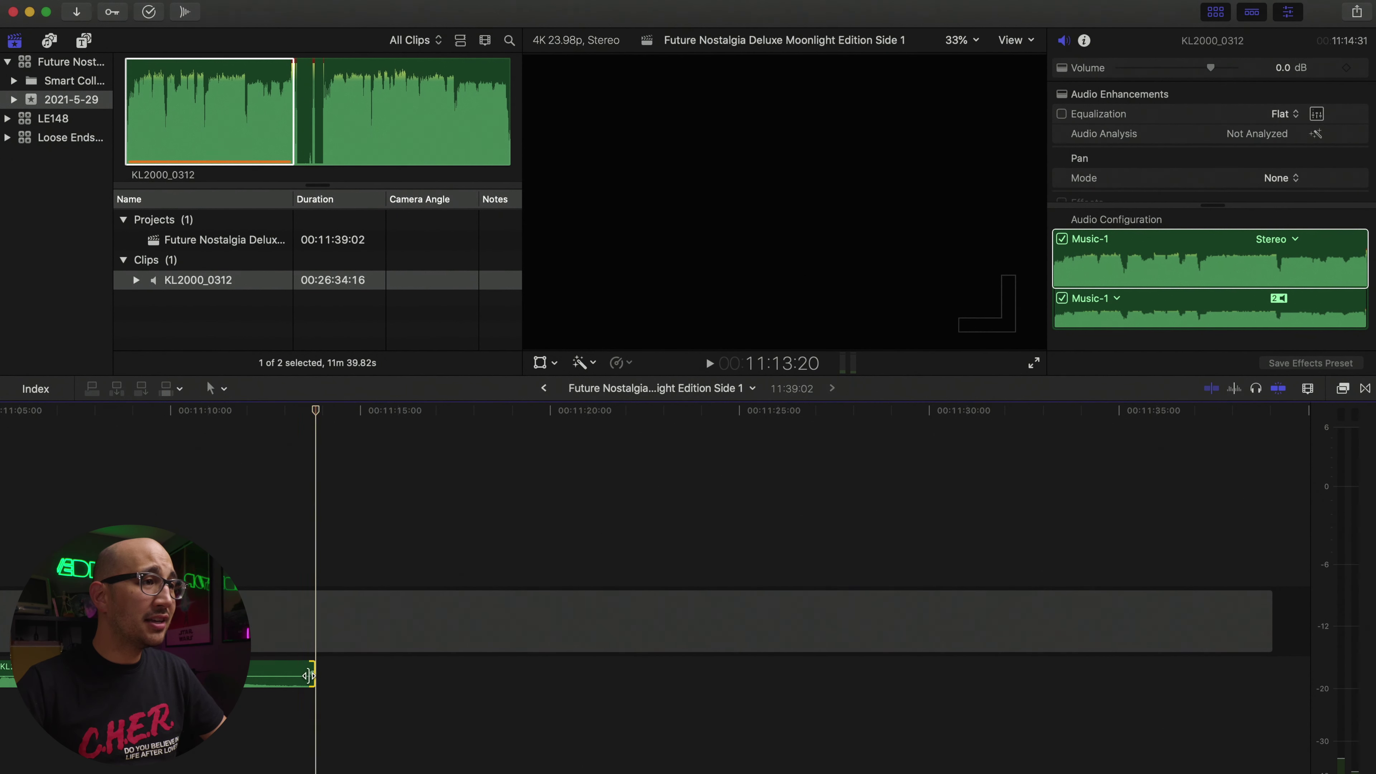
left_click_drag(313, 675, 257, 678)
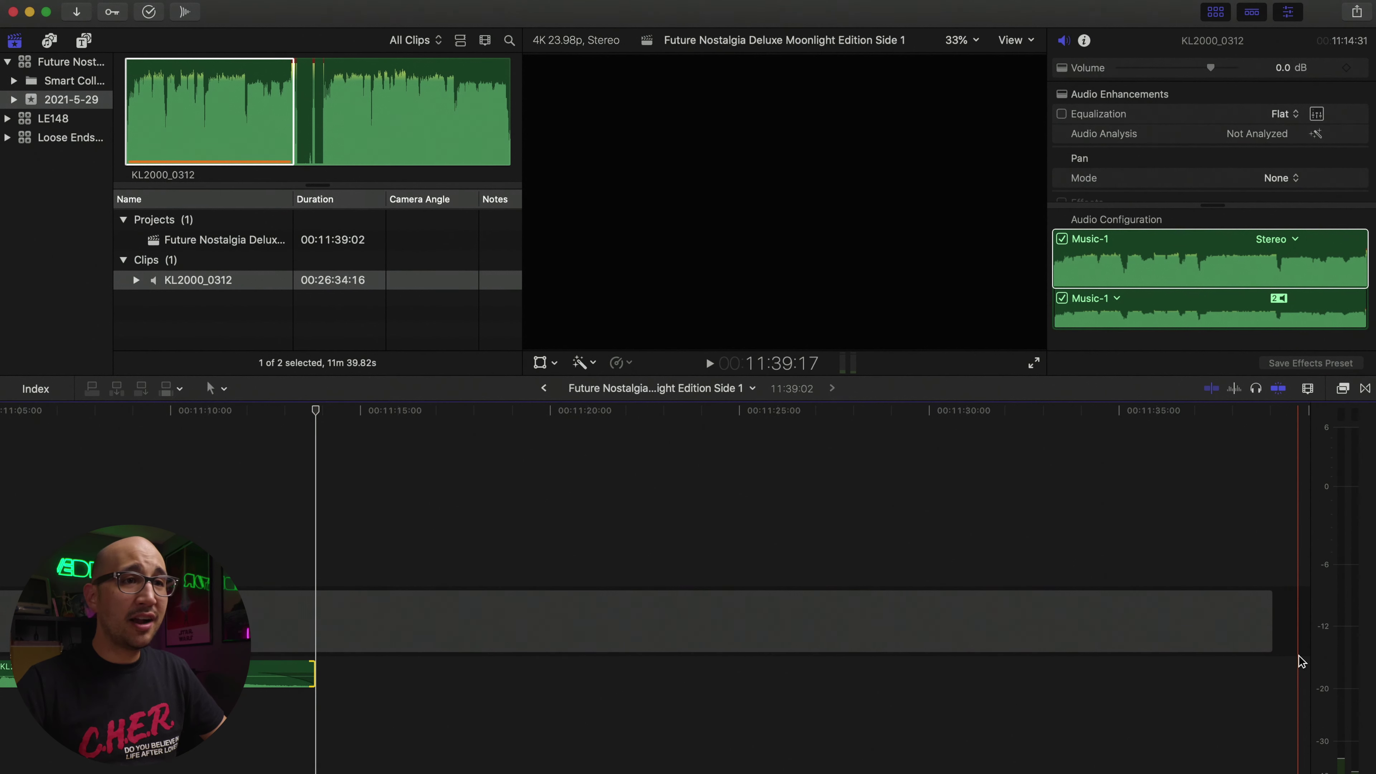
Step: Shorten the gap clip so the project ends with the music at 11:13:21
left_click_drag(1274, 618, 313, 697)
key("super+equal")
key("super+equal")
key("super+equal")
key("super+equal")
key("super+equal")
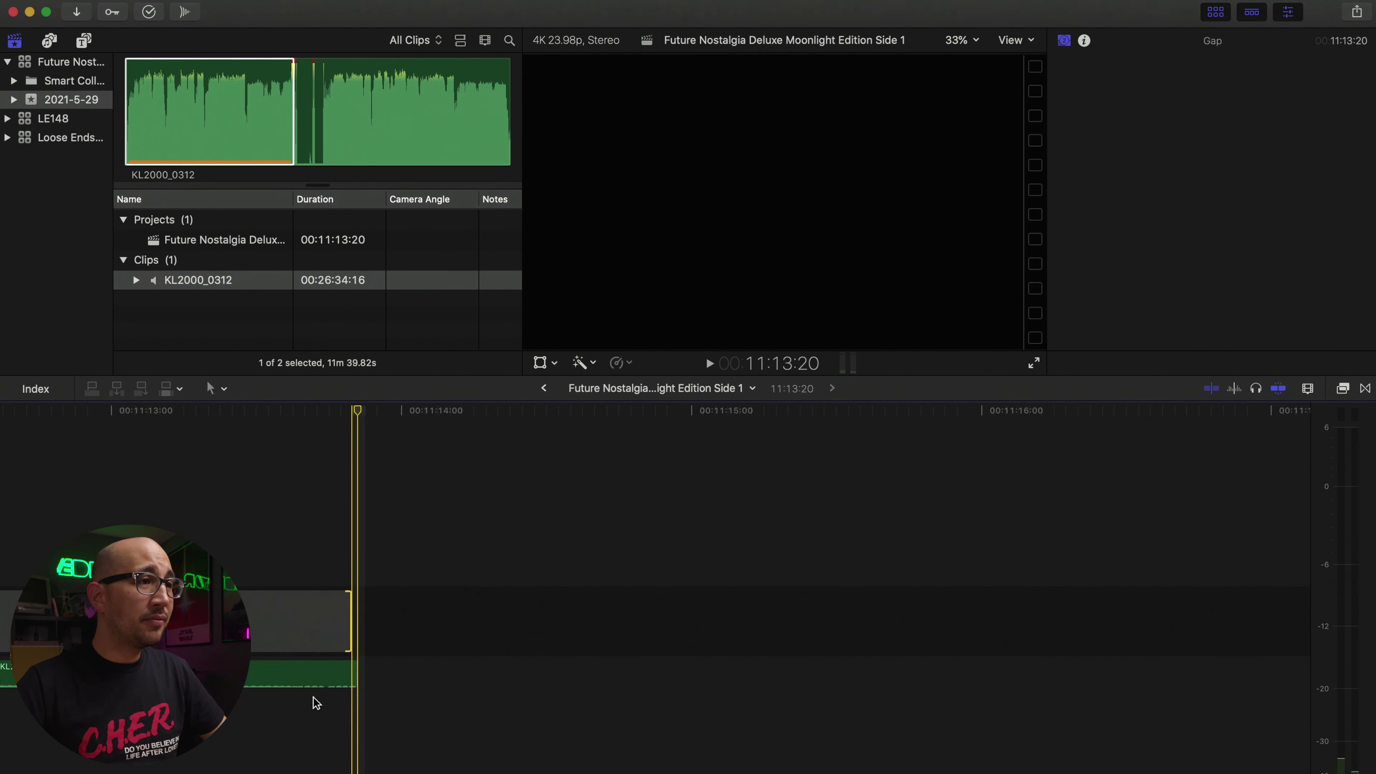
left_click_drag(391, 623, 433, 624)
key("super+minus")
key("super+minus")
key("super+minus")
key("super+minus")
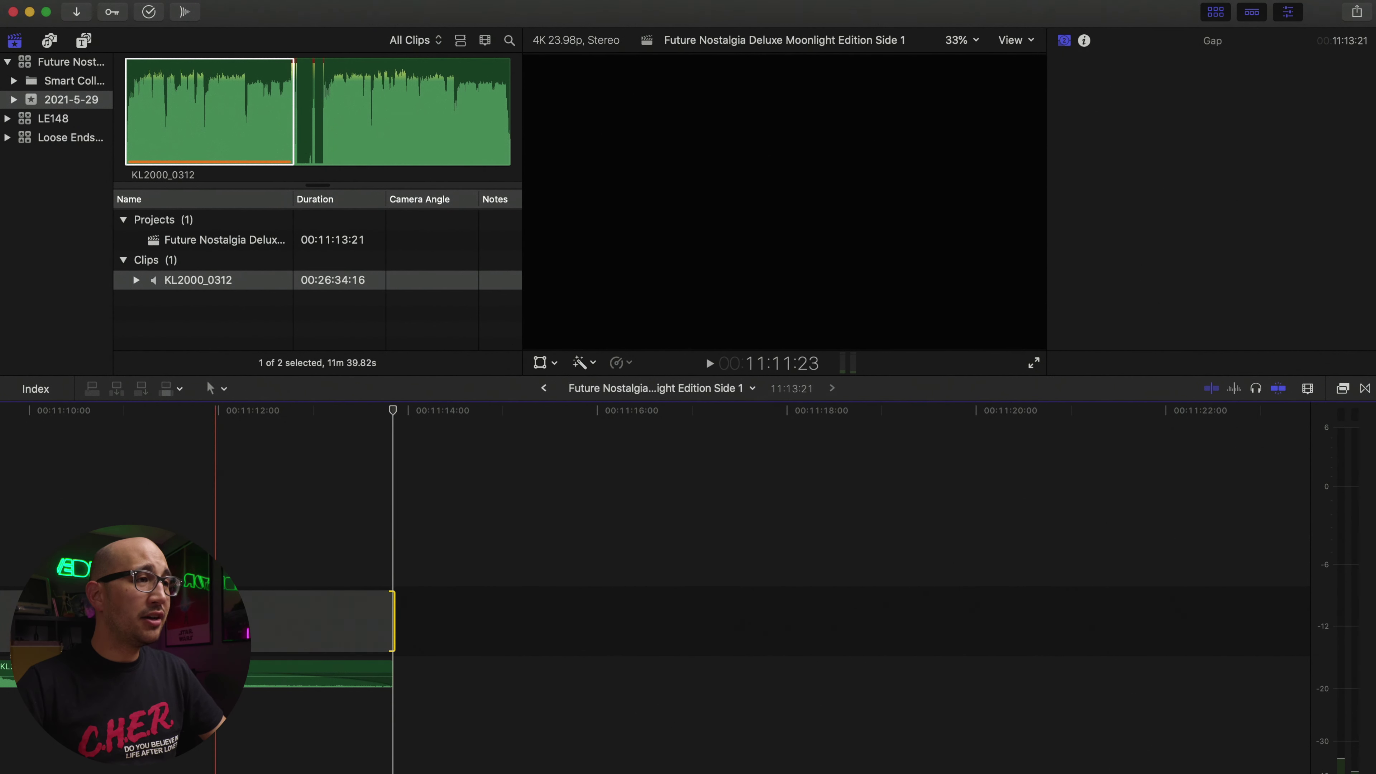
key("super+minus")
key("super+minus")
key("super+minus")
key("super+minus")
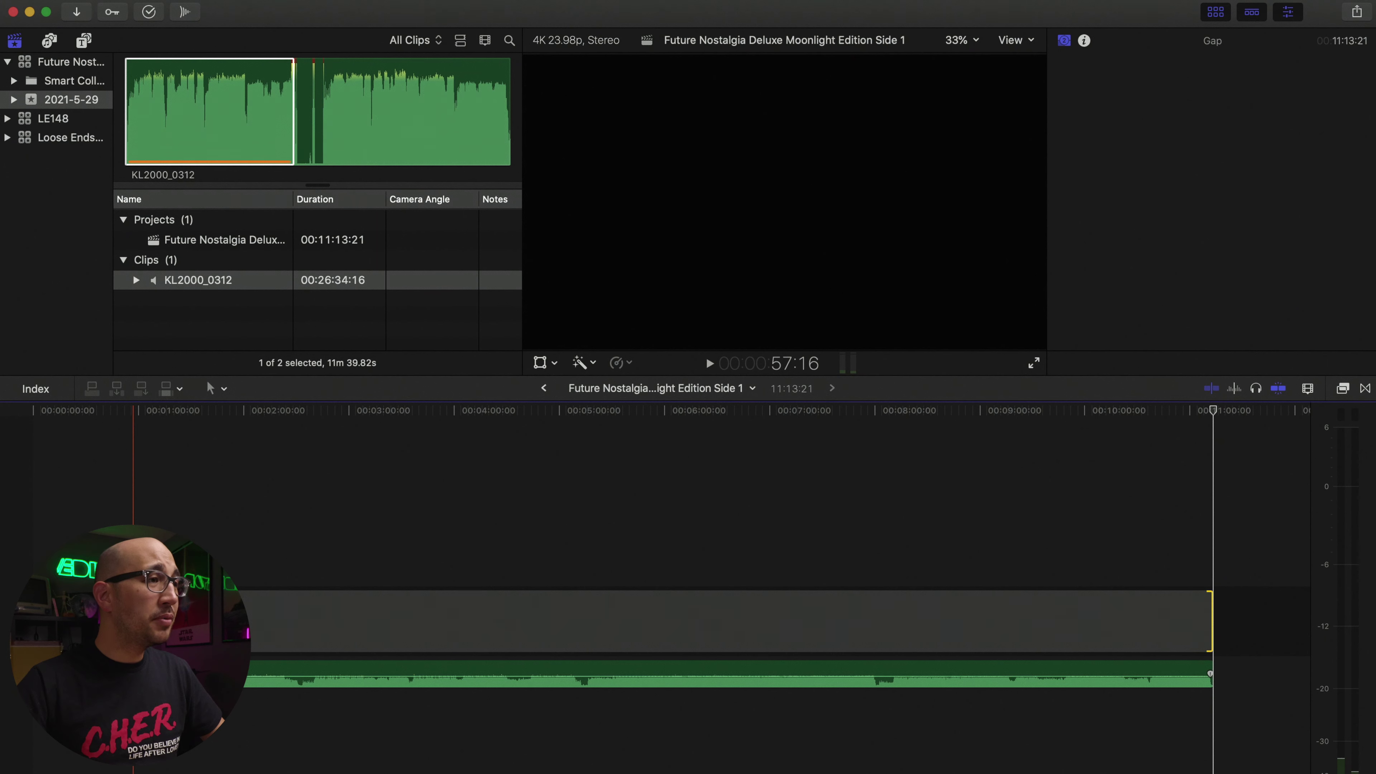
Step: Play from around 6:20 to review the project, then fit it in the timeline
key("super+equal")
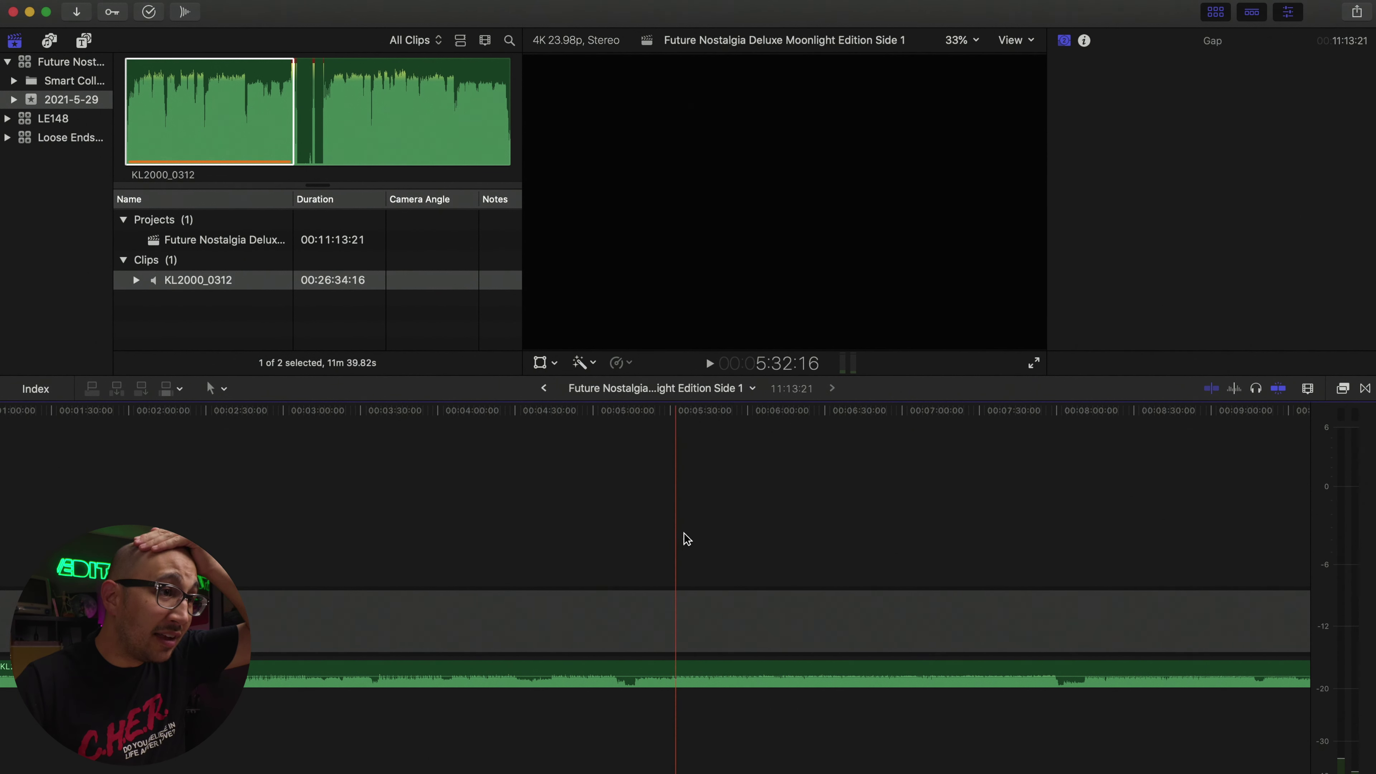
left_click(798, 501)
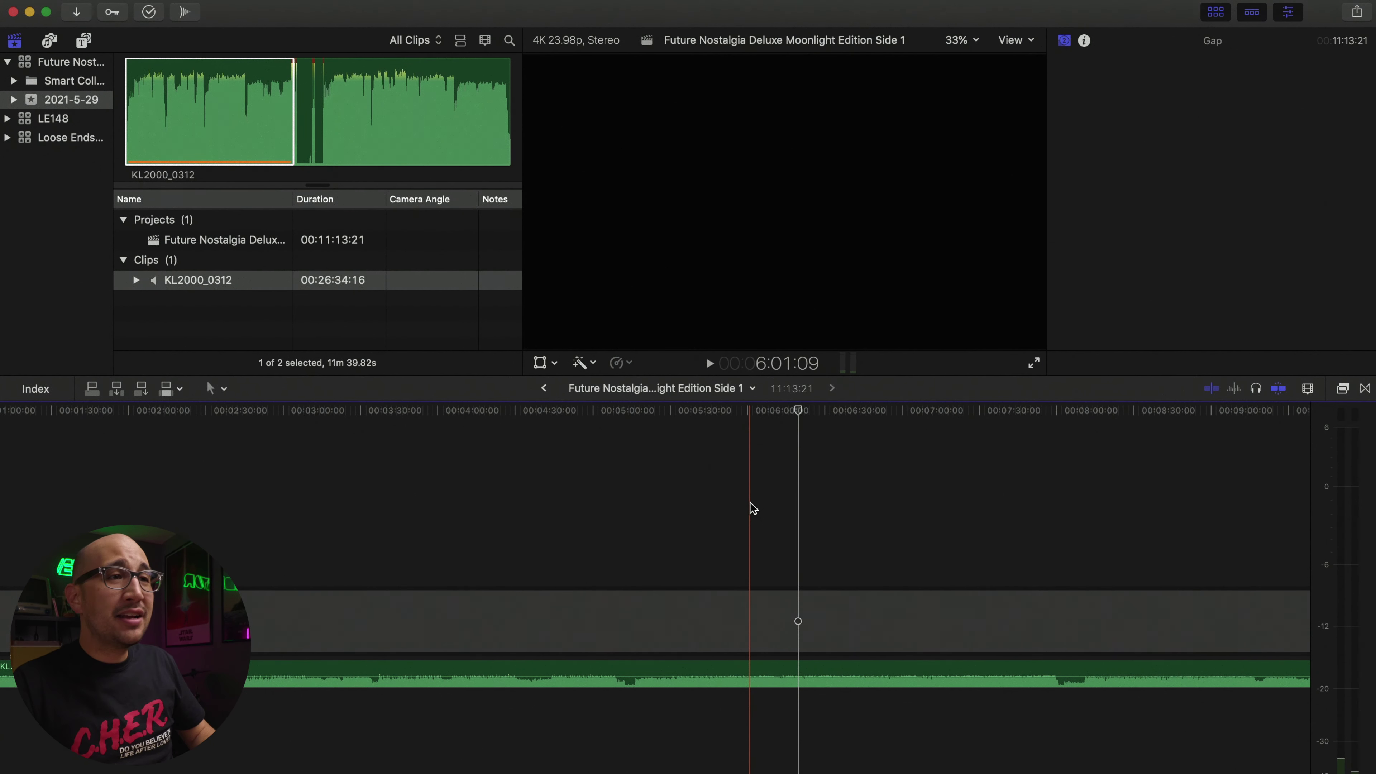
key("space")
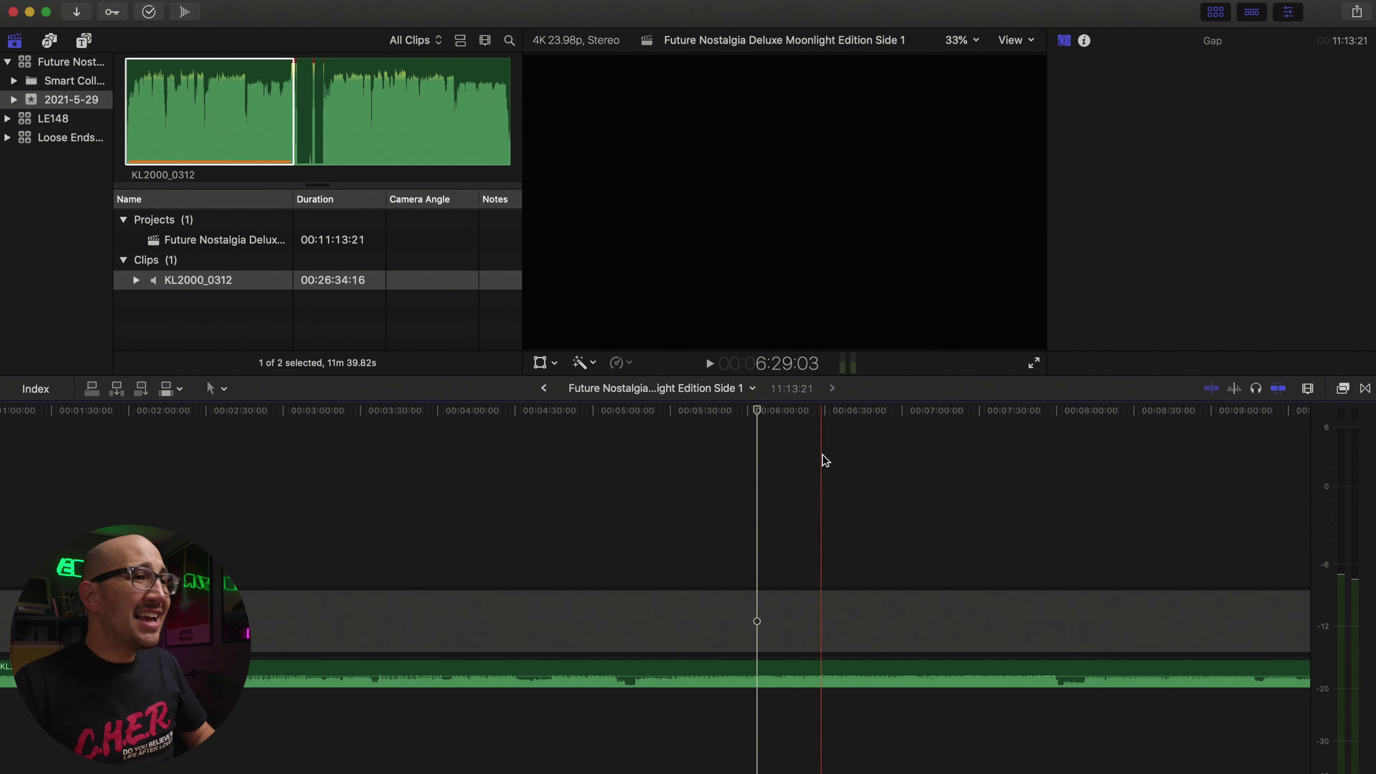
key("shift+z")
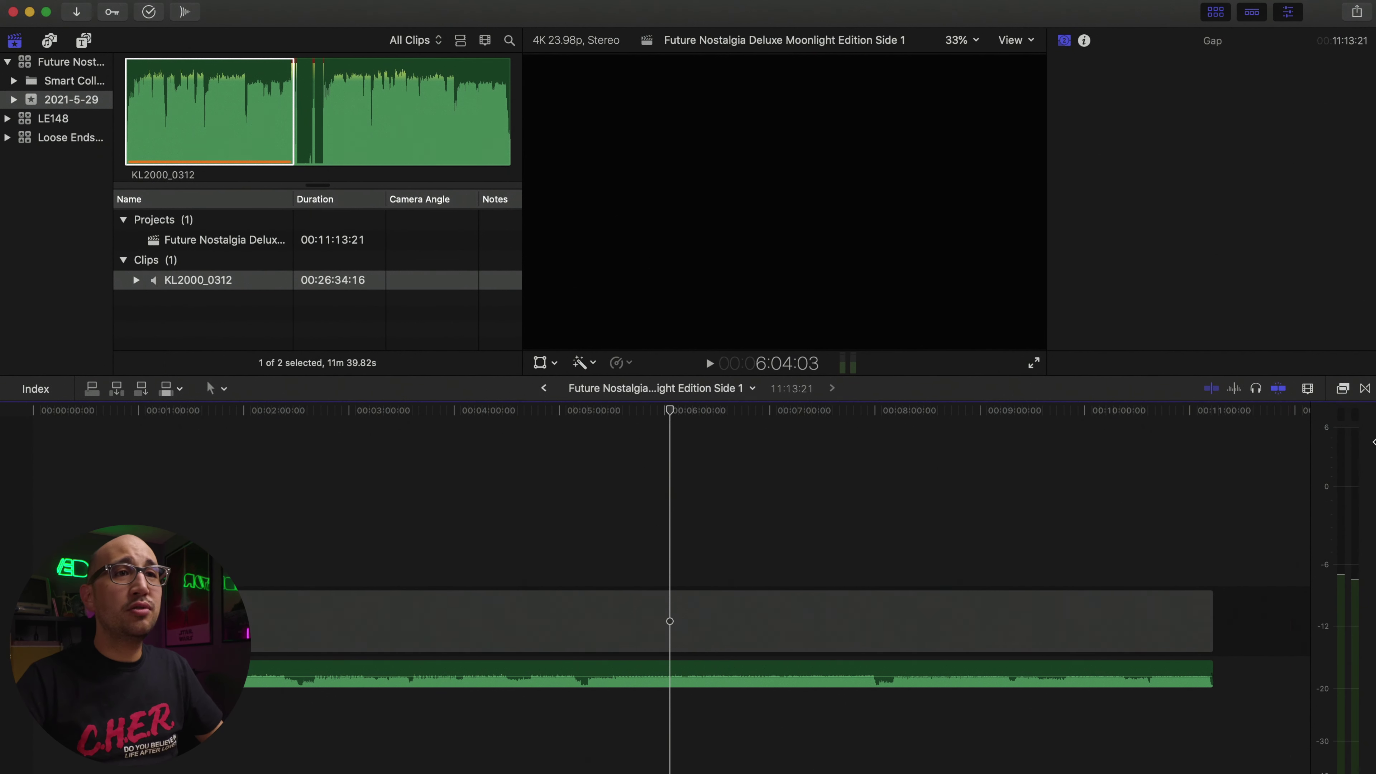
left_click(1344, 387)
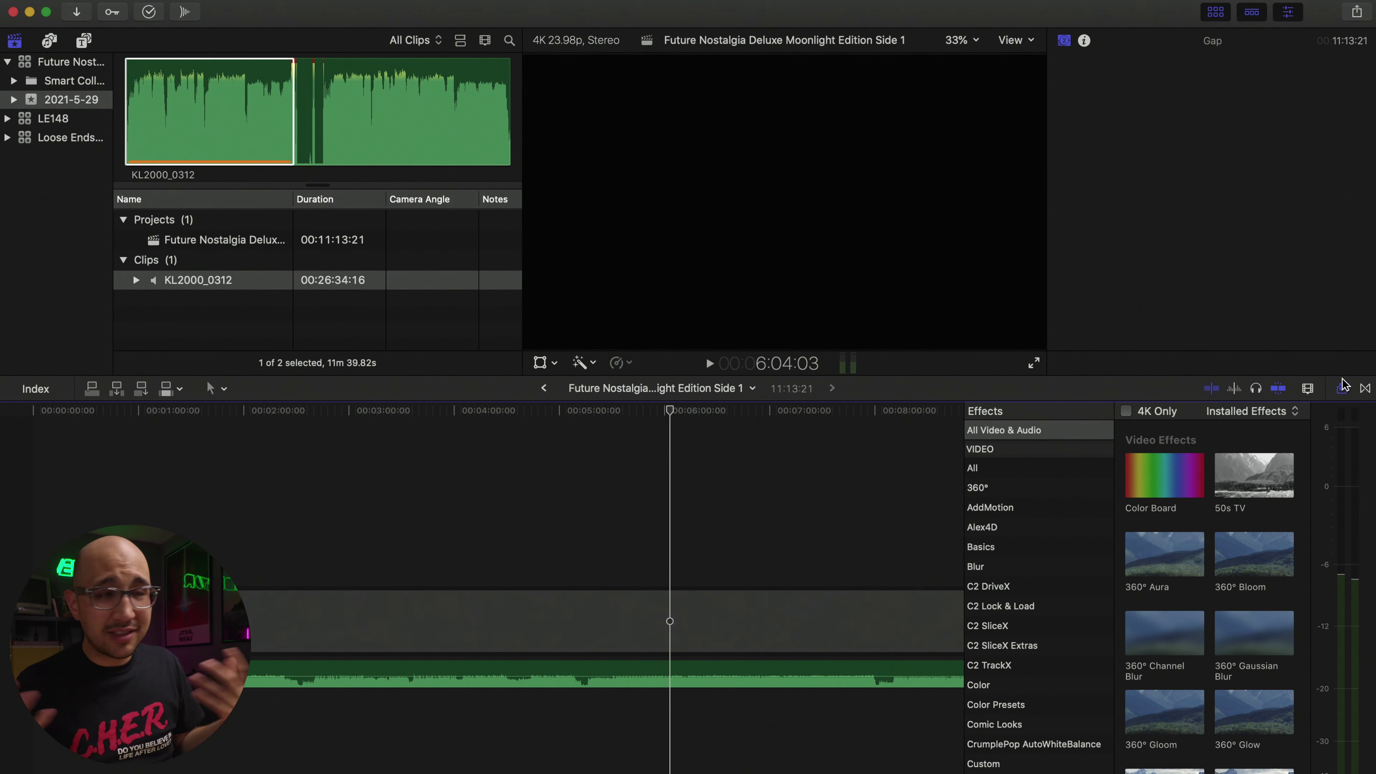
Step: Drag the Limiter effect from Audio > Levels onto the Side 1 audio clip
left_click_drag(1114, 540, 1005, 614)
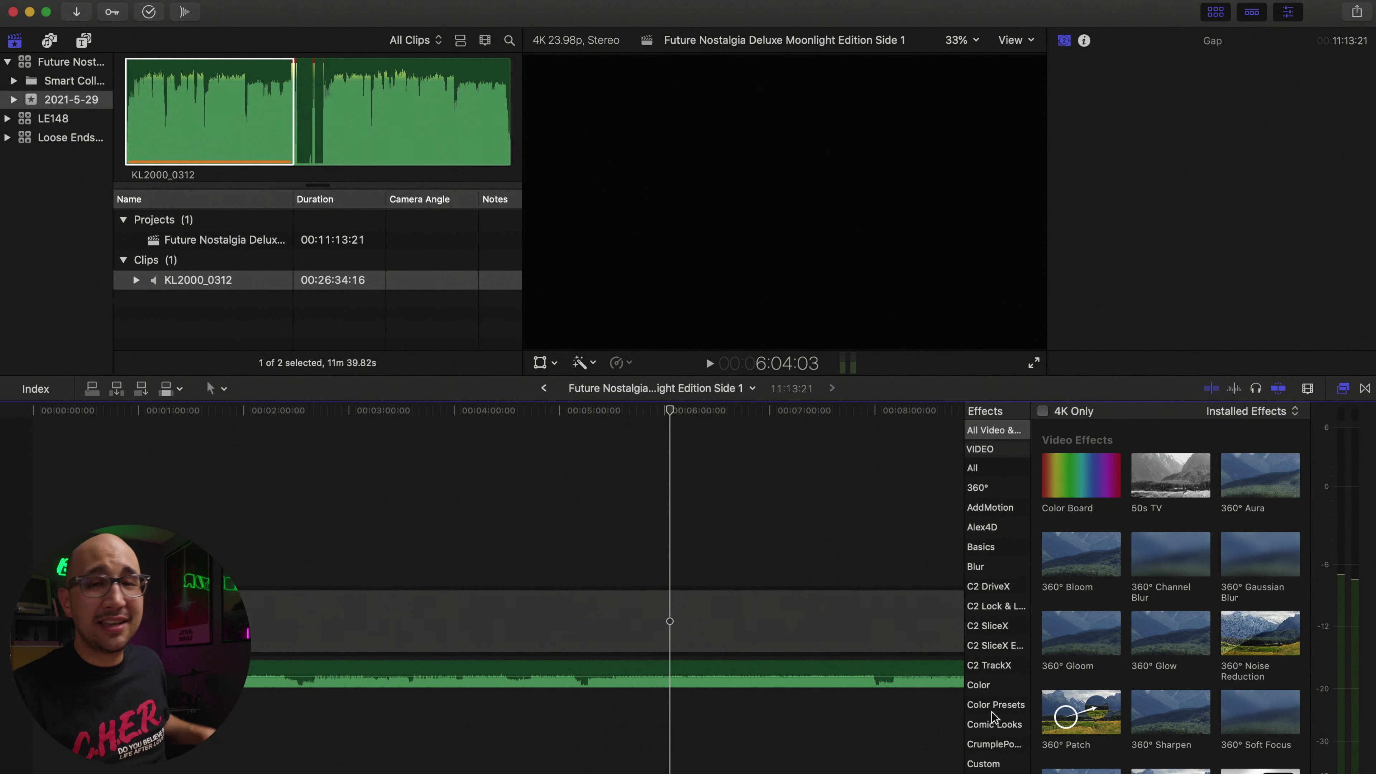
scroll(992, 712, "down", 5)
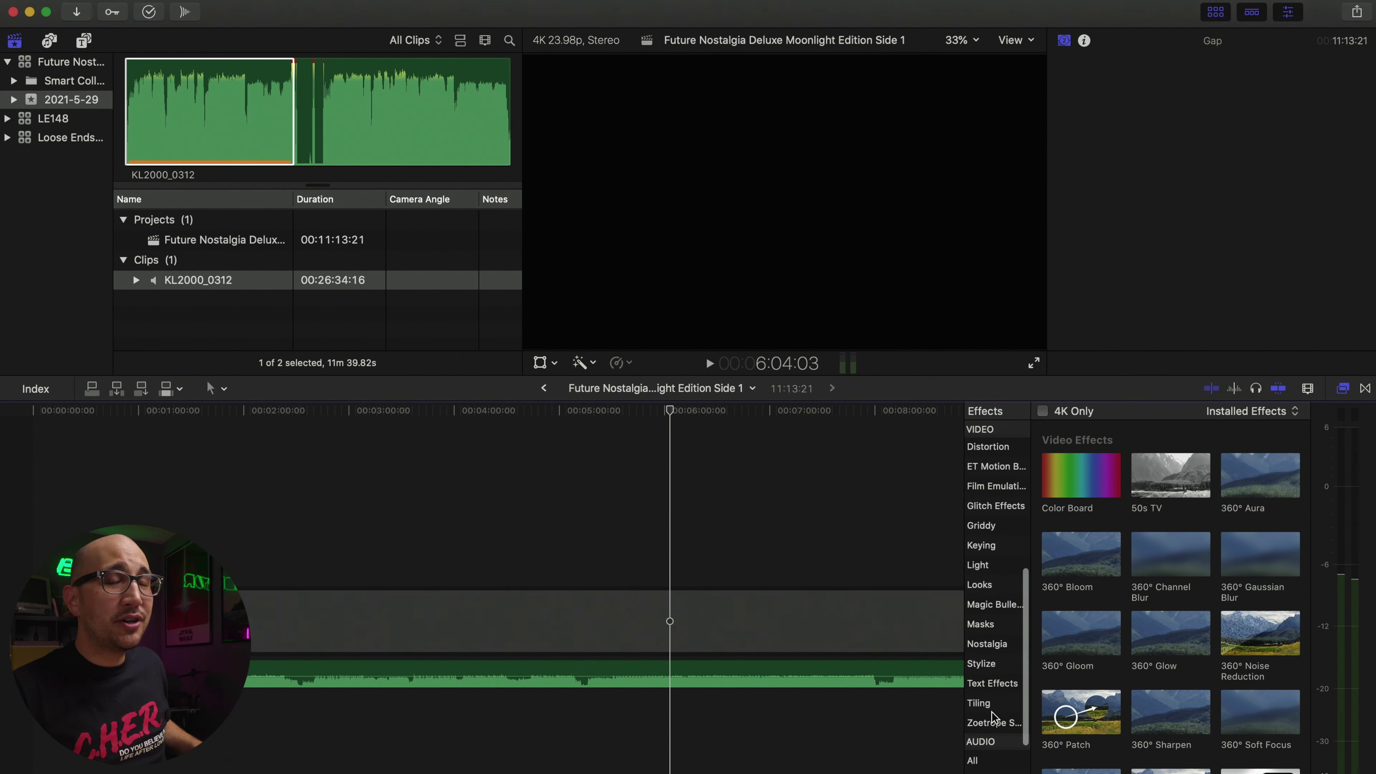
scroll(992, 716, "down", 5)
left_click(991, 745)
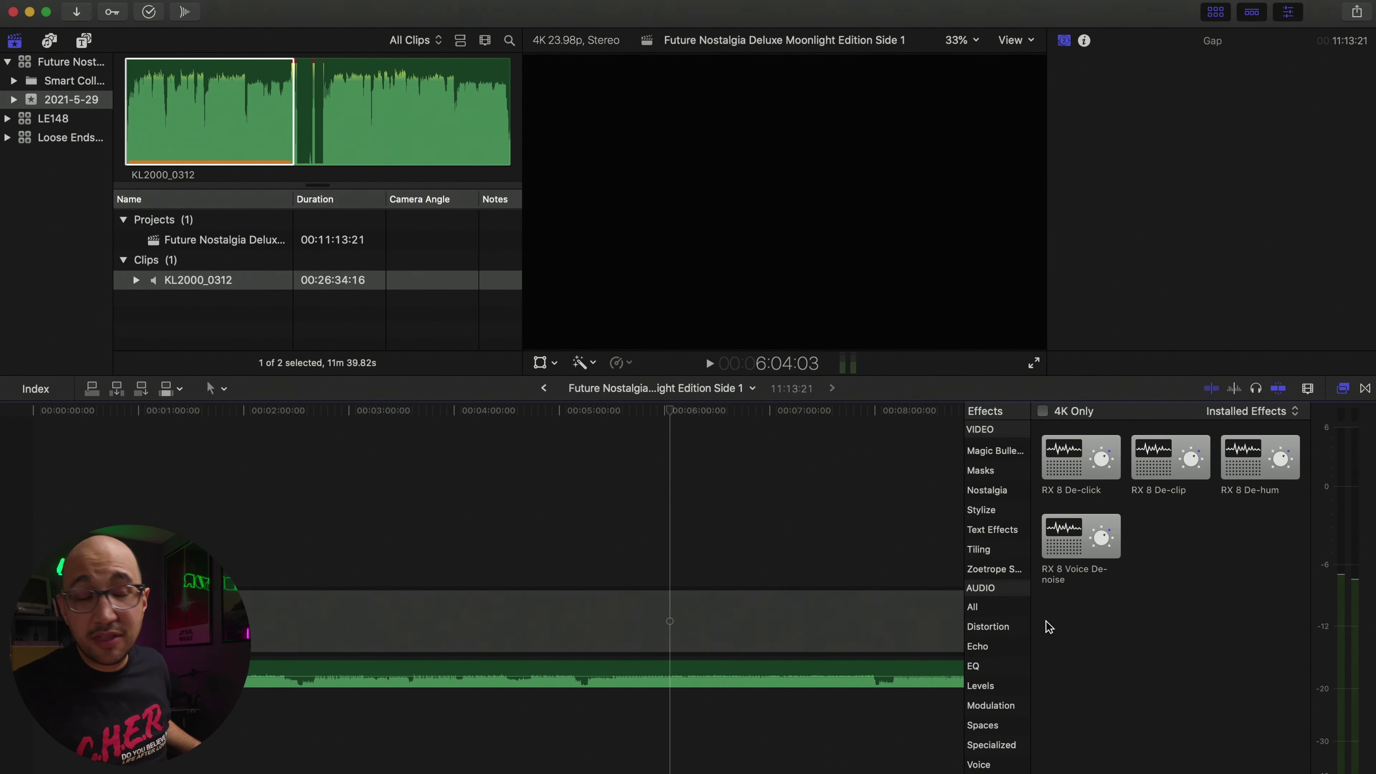
scroll(1005, 670, "down", 5)
scroll(1005, 670, "up", 5)
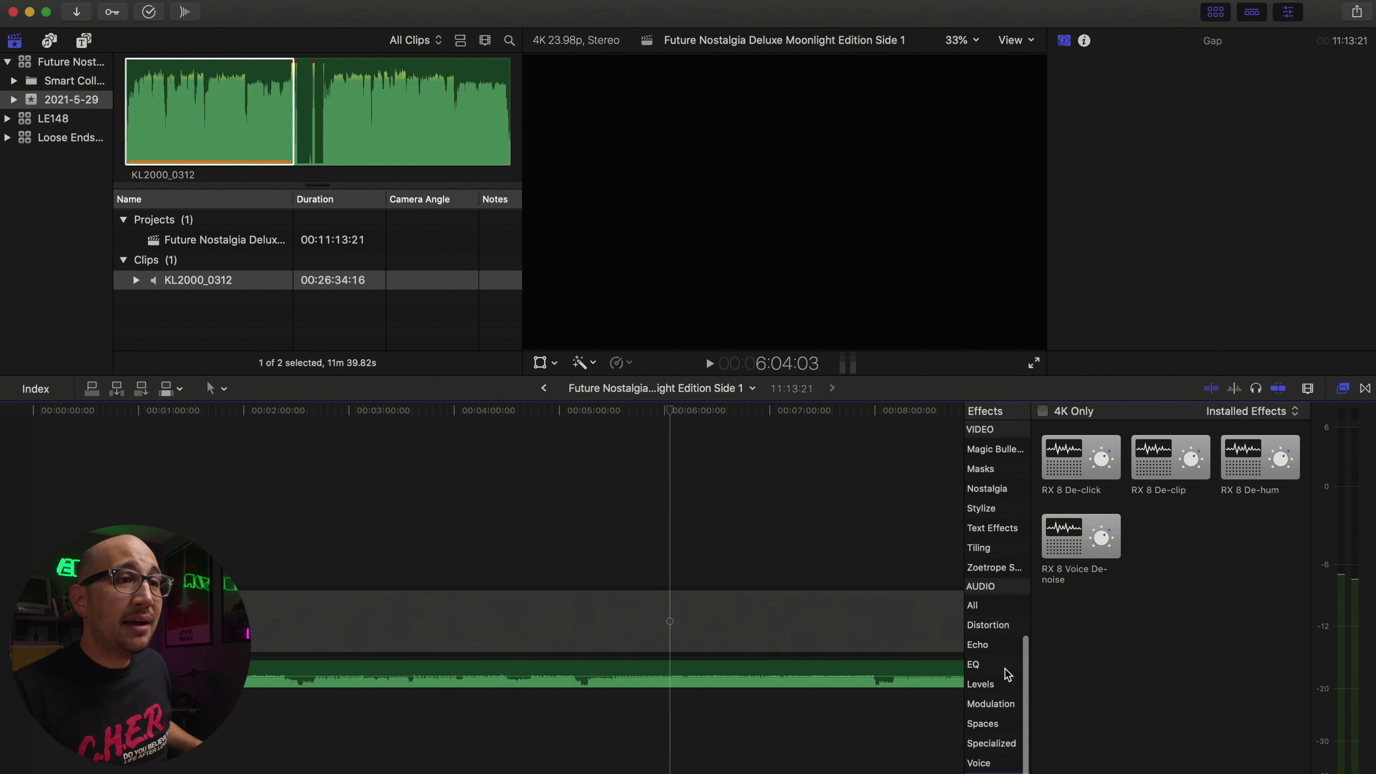
left_click(982, 685)
scroll(1211, 625, "down", 3)
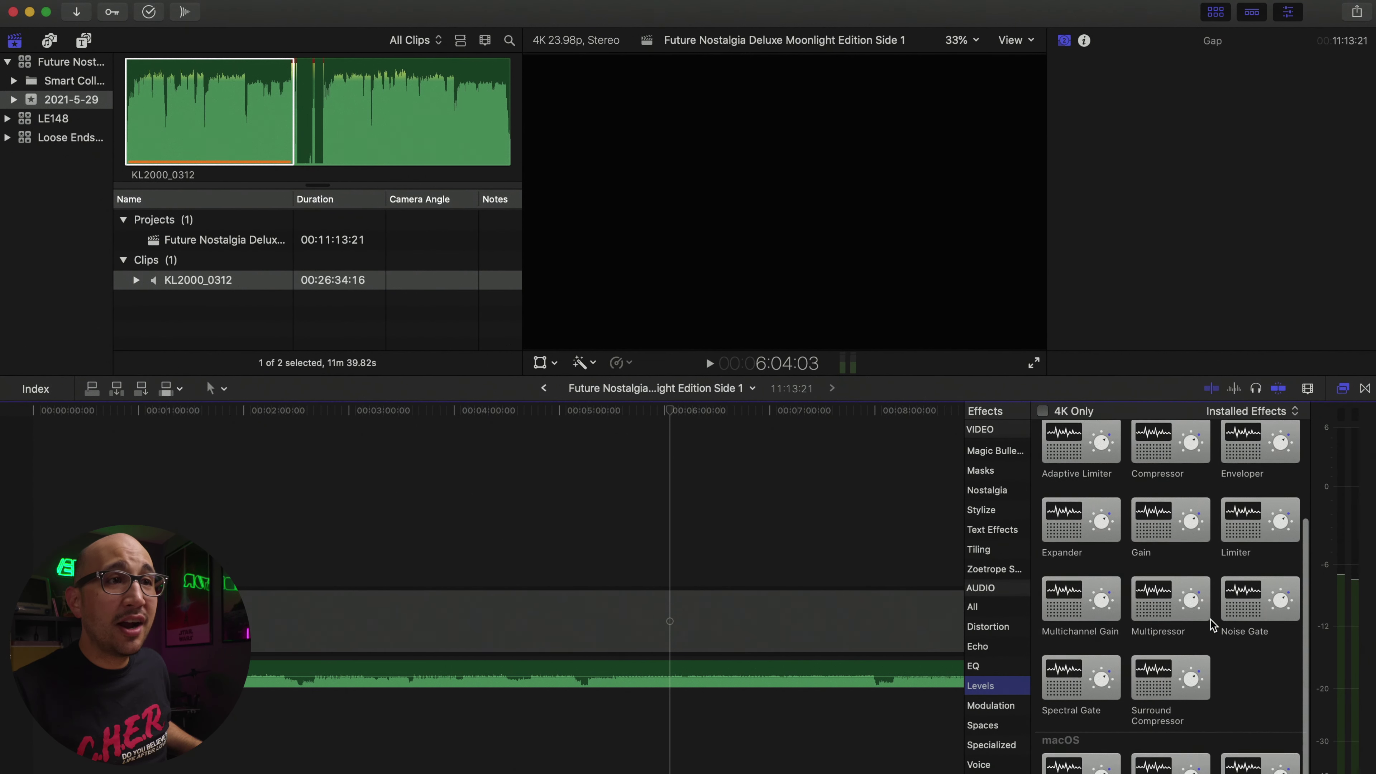
left_click_drag(1280, 586, 713, 670)
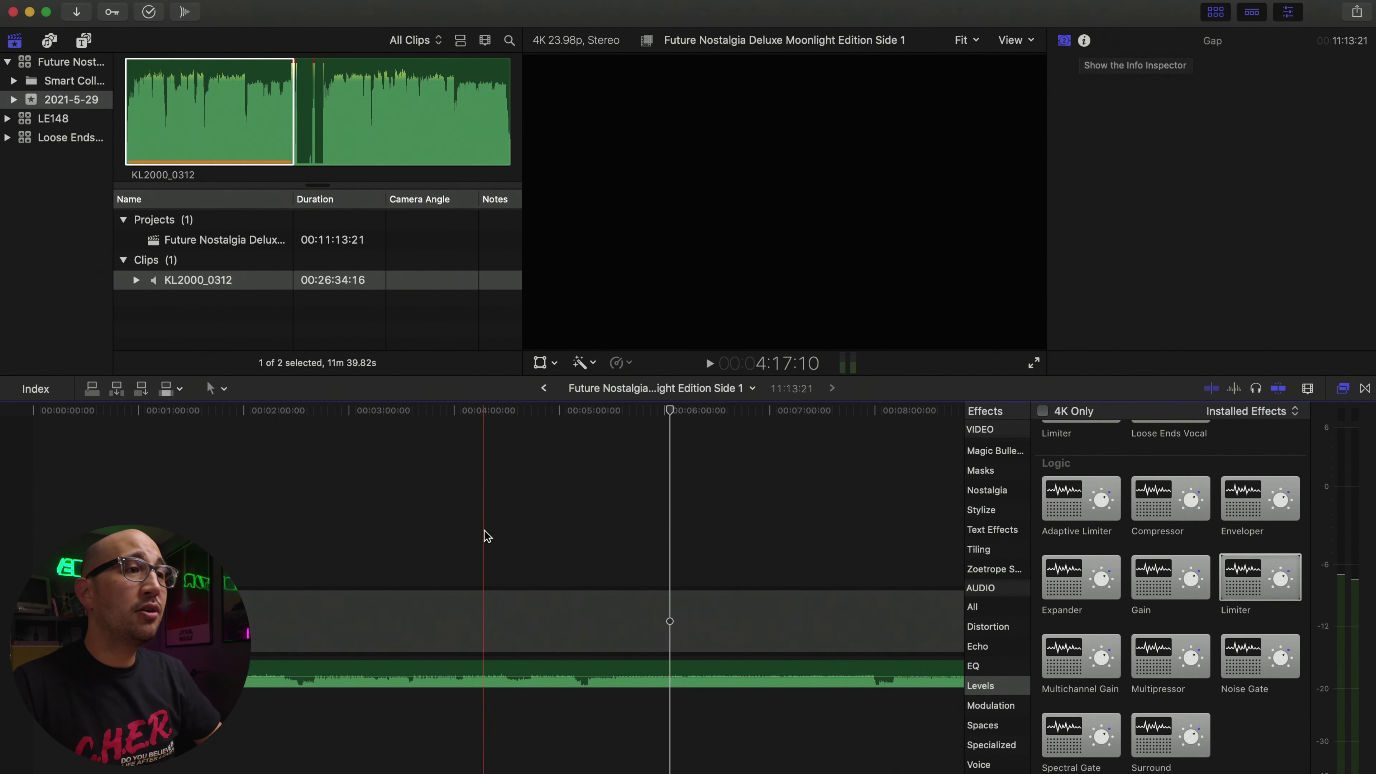
Step: Open the Limiter's settings window and play the project from the start to listen
left_click(676, 671)
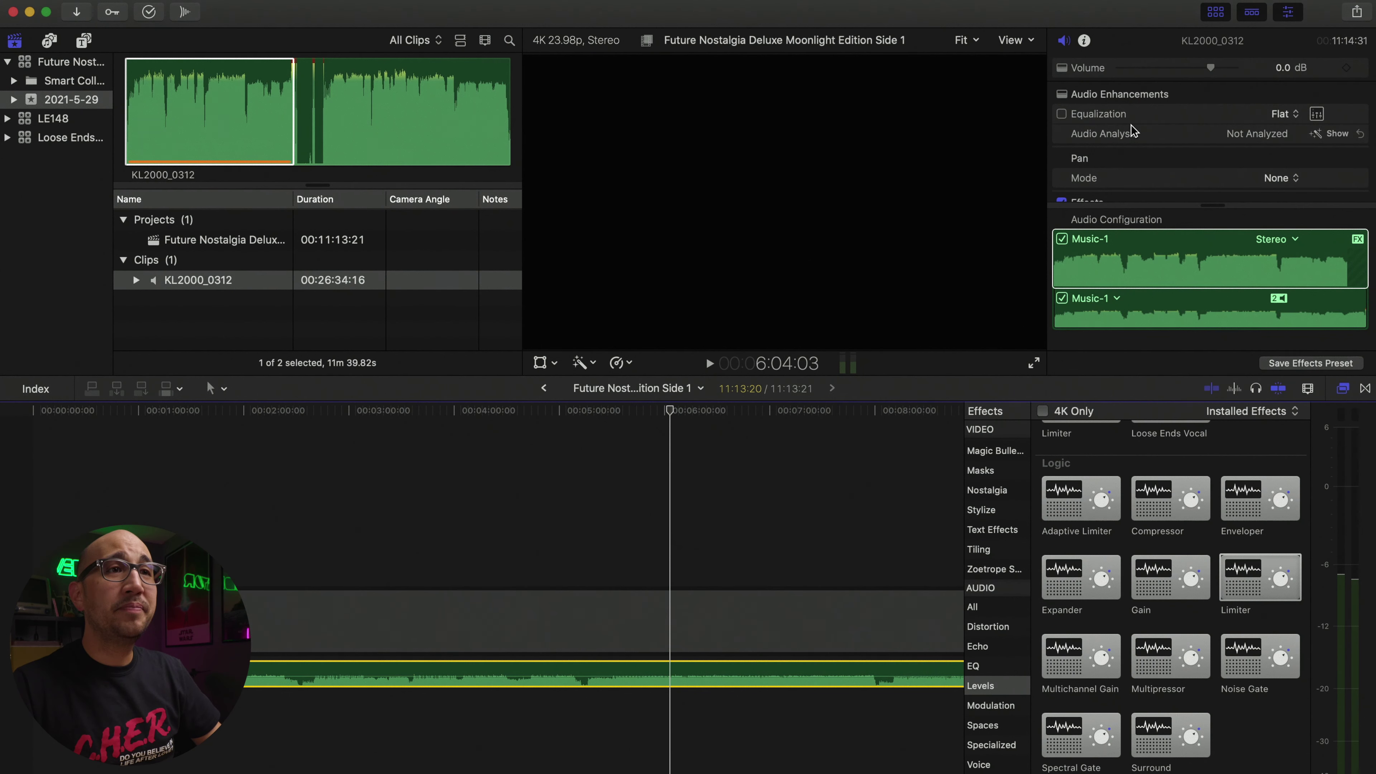
scroll(1133, 129, "down", 3)
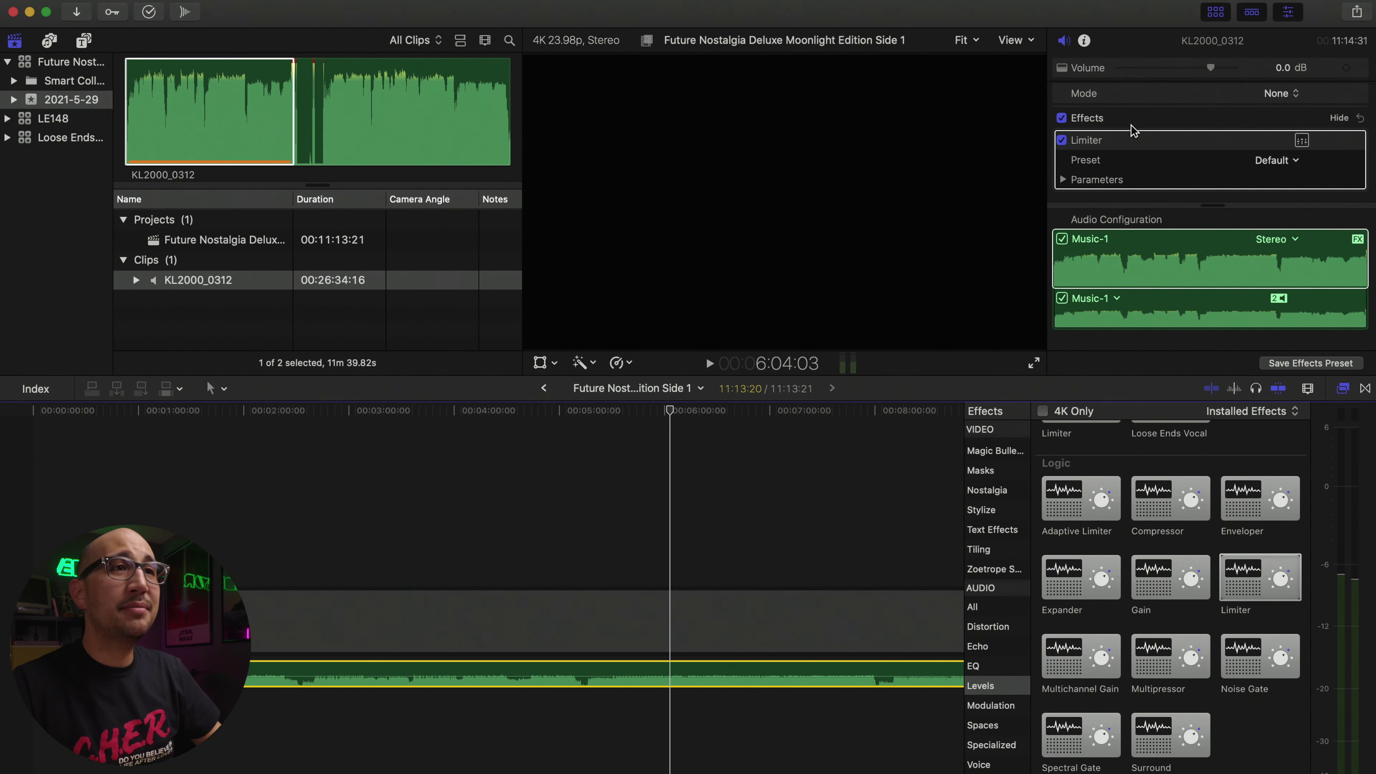
left_click(1302, 142)
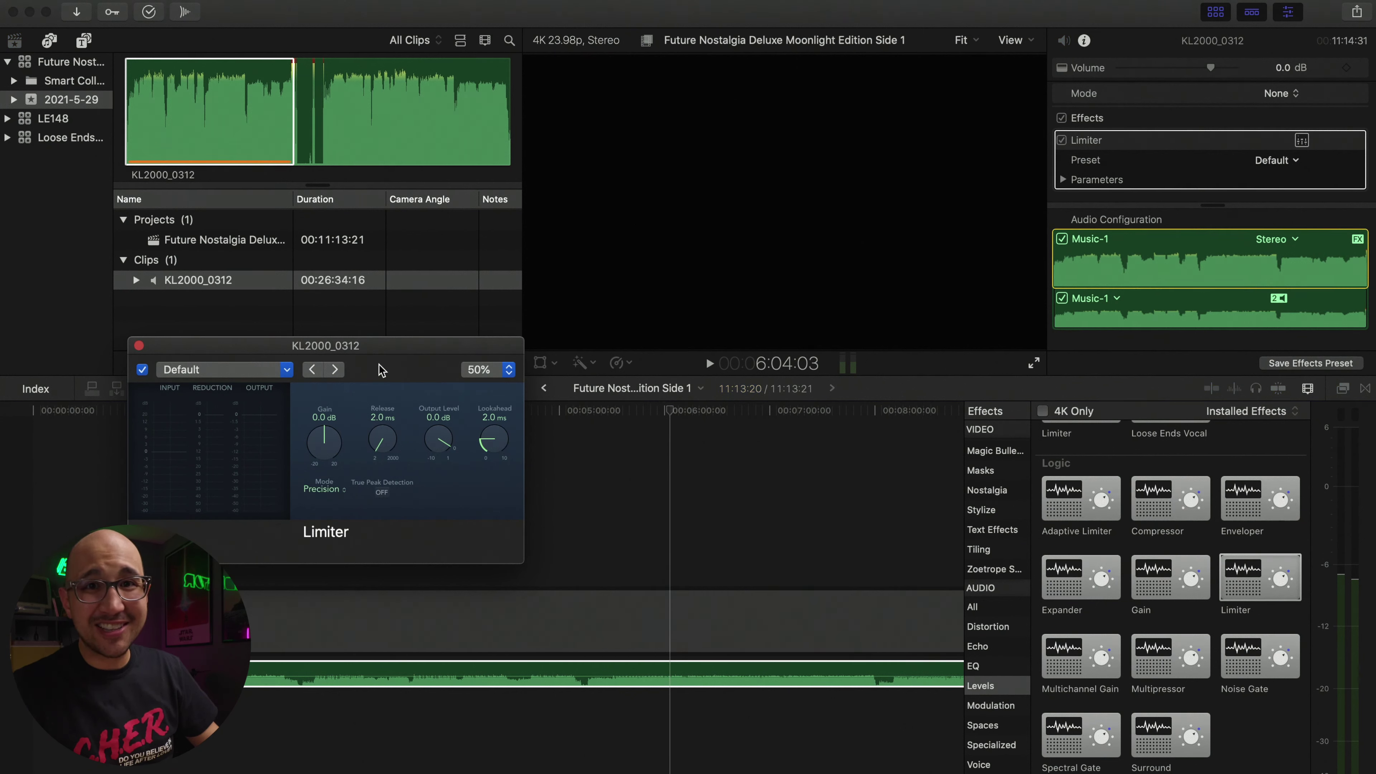
left_click(647, 507)
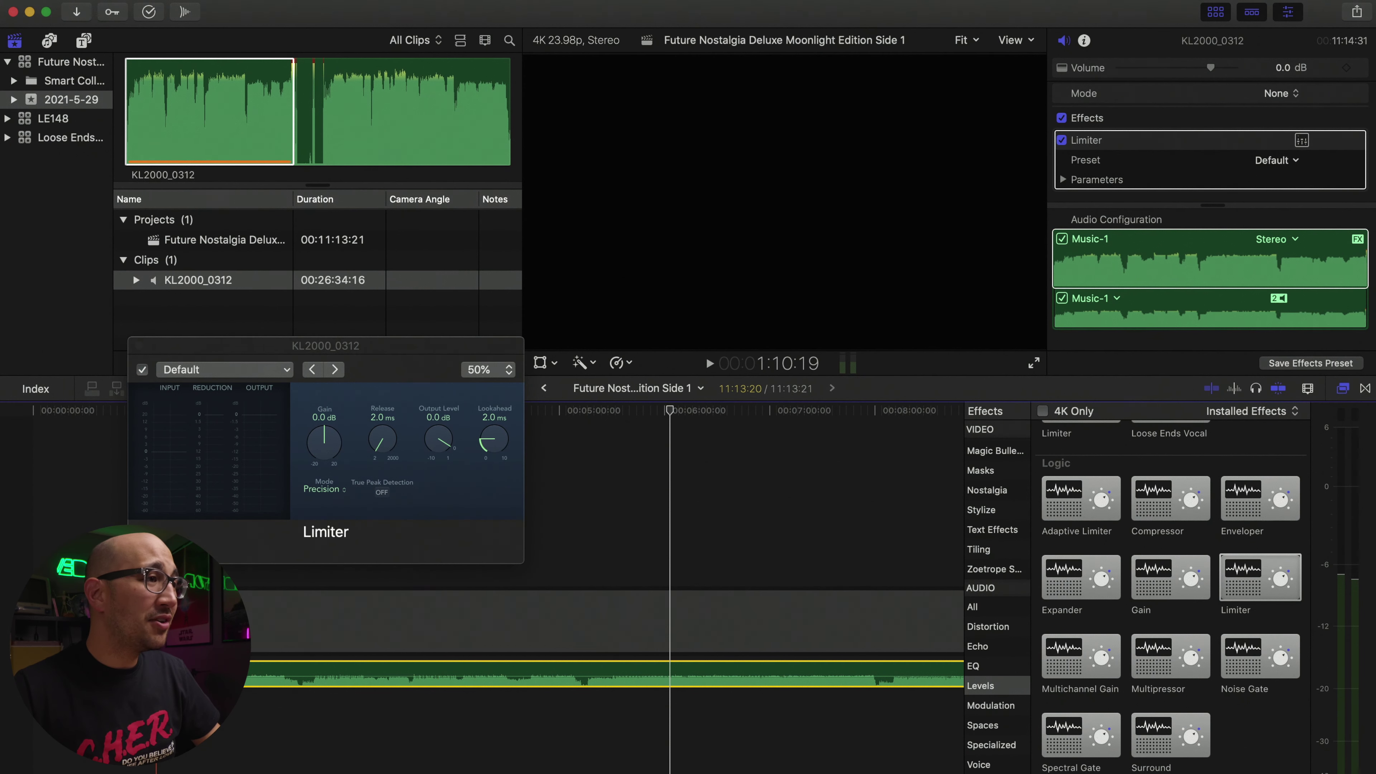
left_click(91, 410)
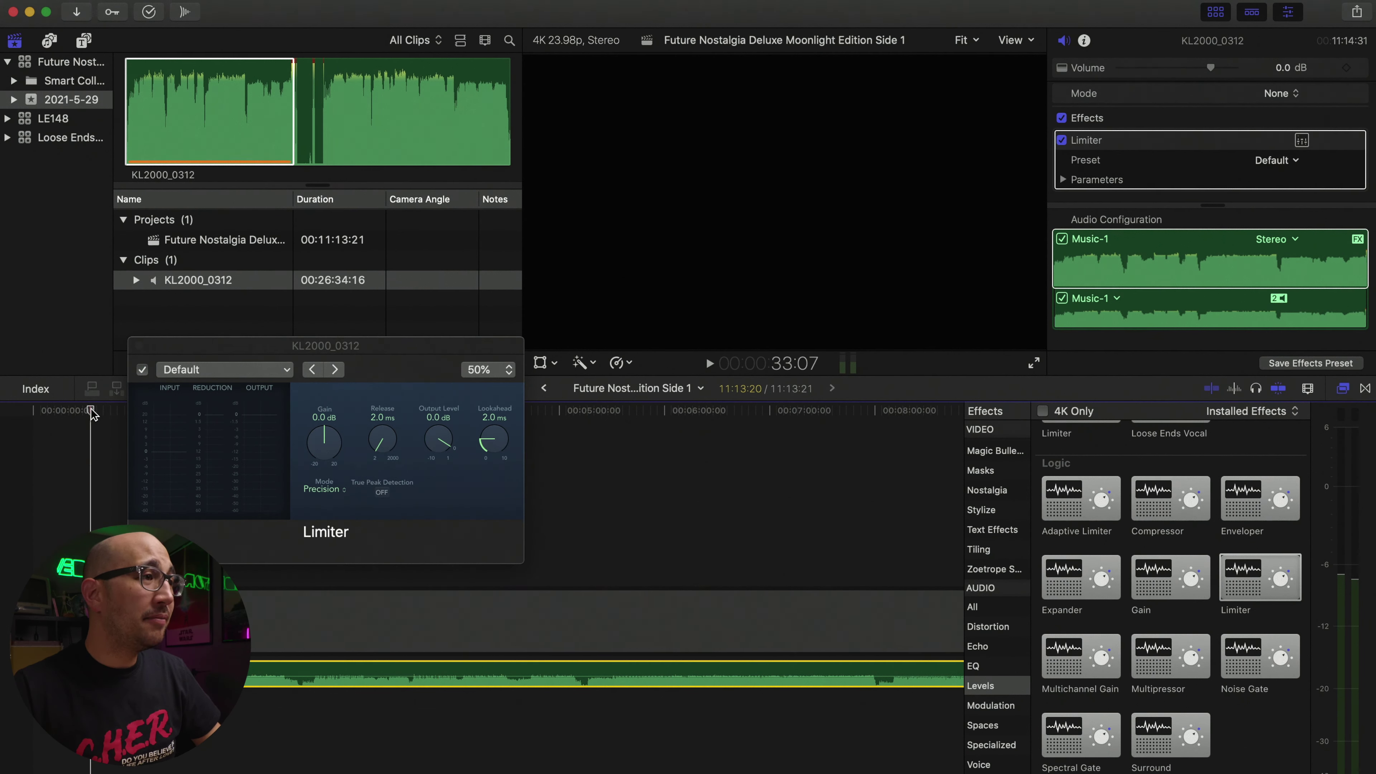
key("space")
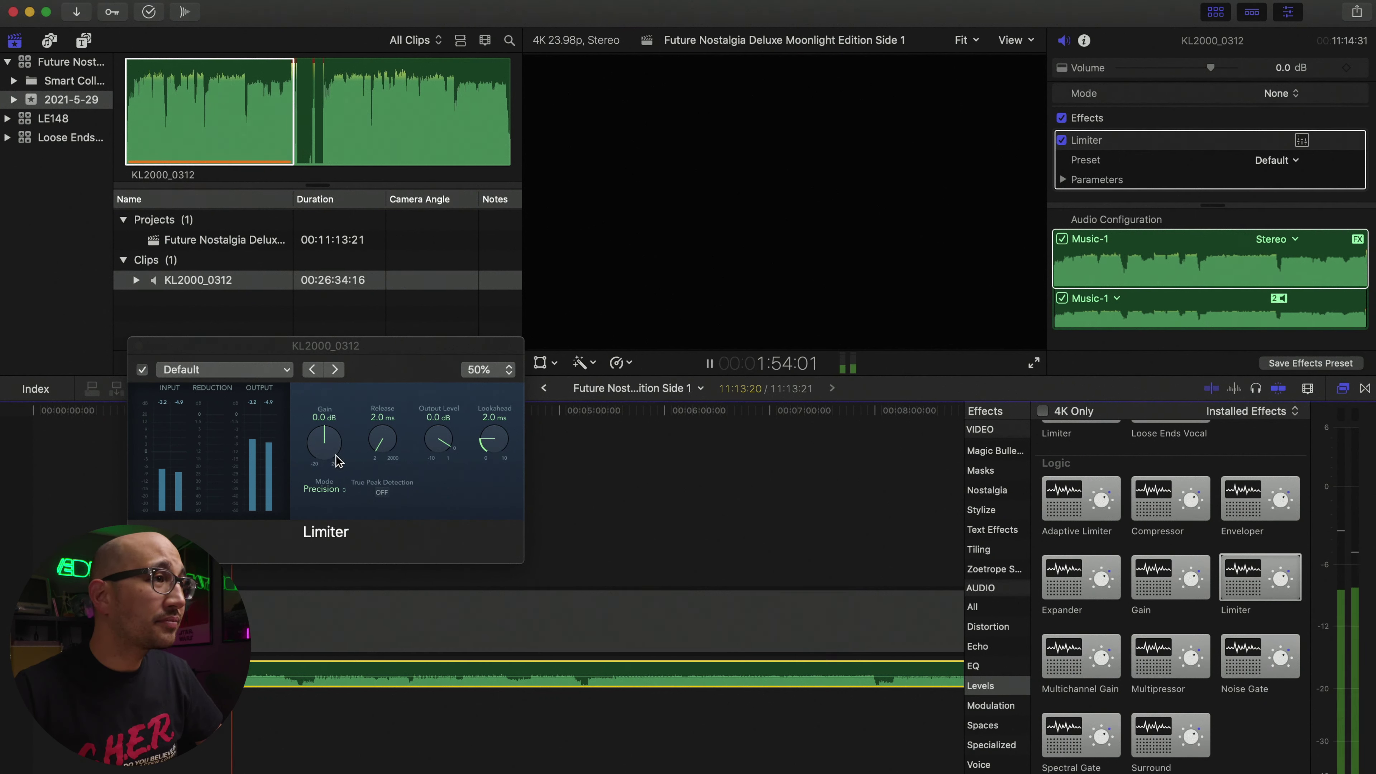
key("space")
Step: Raise the Limiter gain to +4.0 dB, lengthen its release, and set Legacy mode
left_click_drag(337, 461, 334, 426)
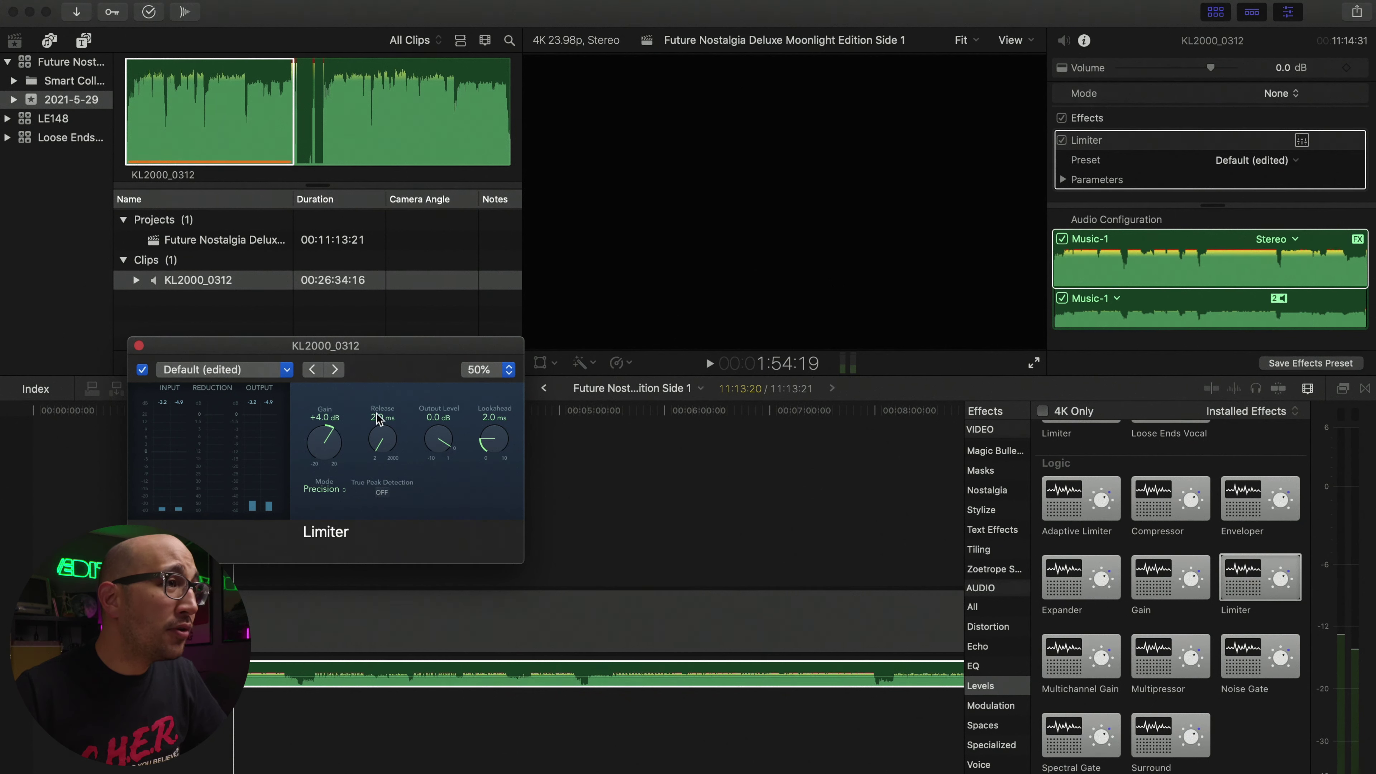
left_click_drag(388, 454, 411, 326)
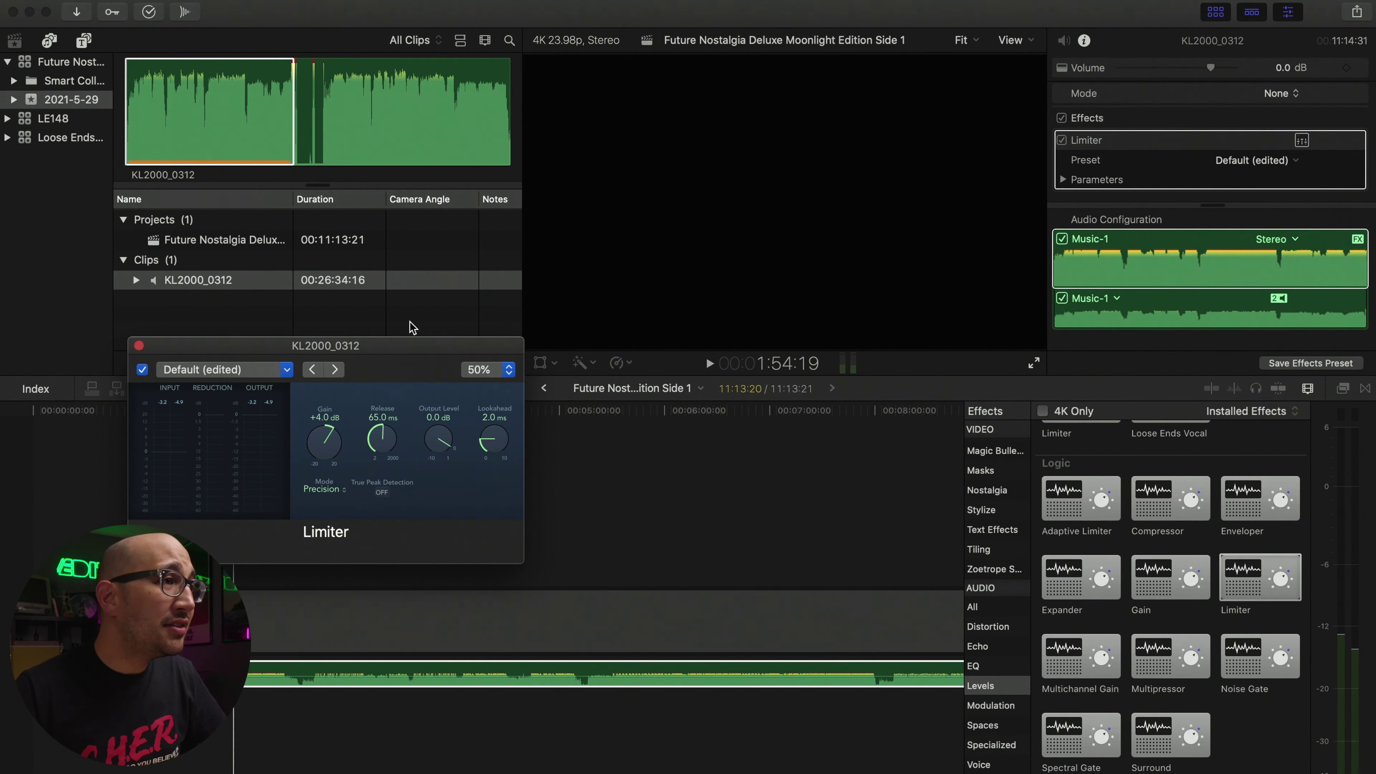
left_click(341, 488)
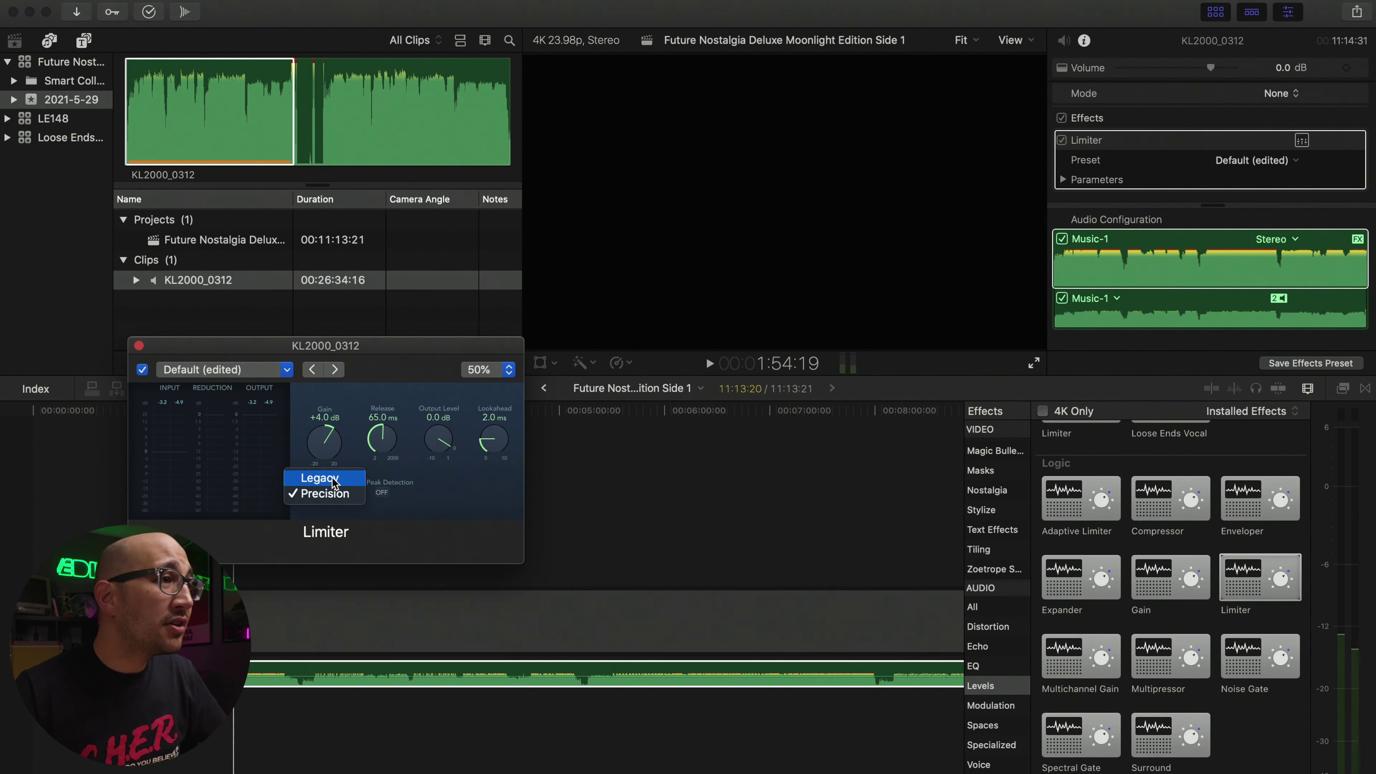
left_click(333, 479)
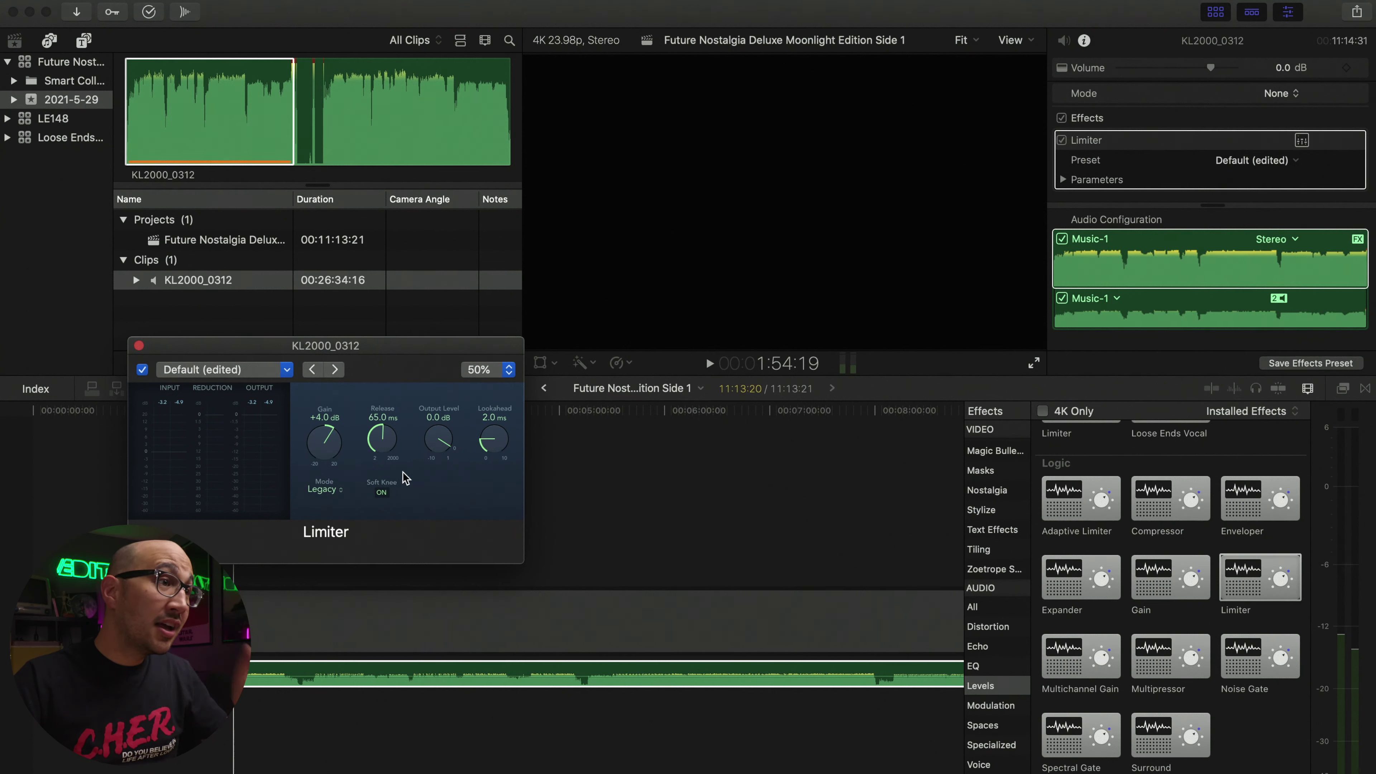
Step: Play the project and lower the Limiter gain to +3.0 dB while listening
key("space")
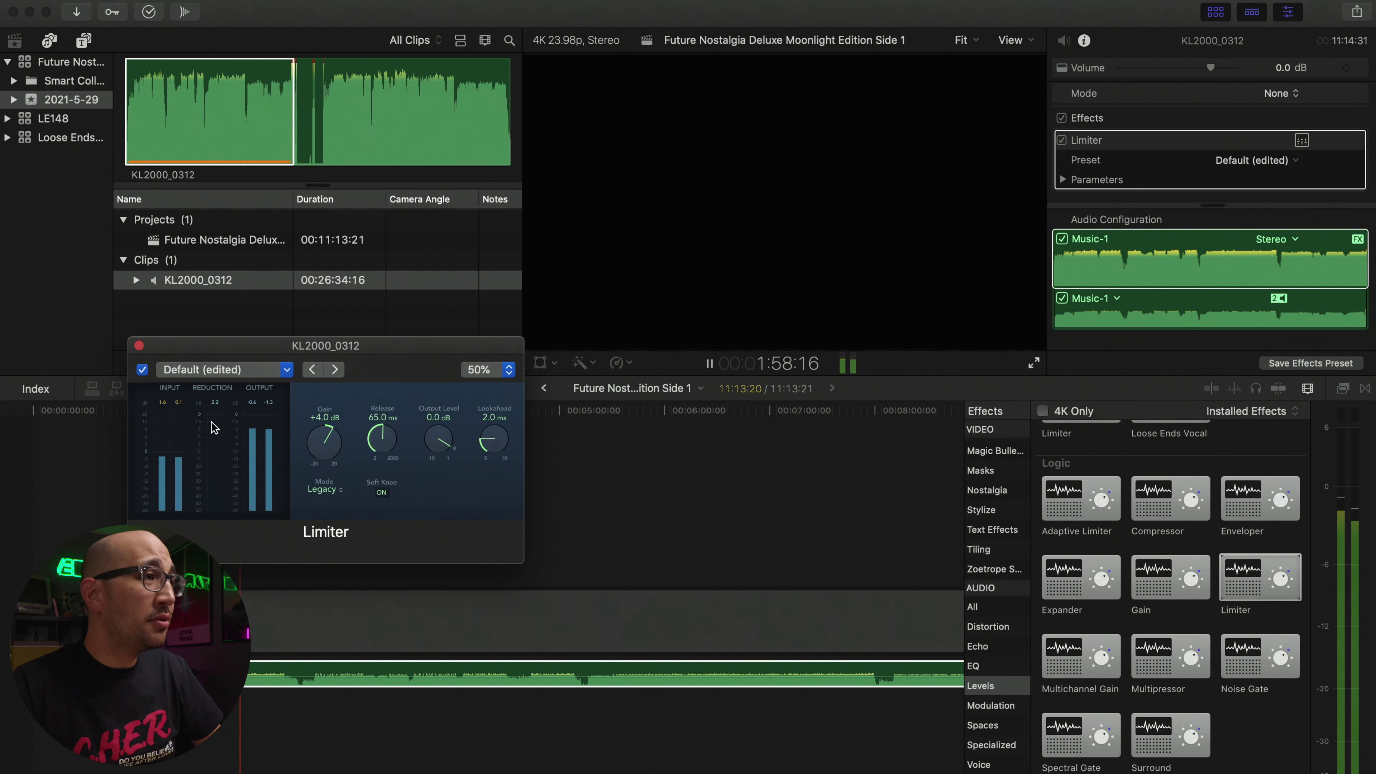
key("space")
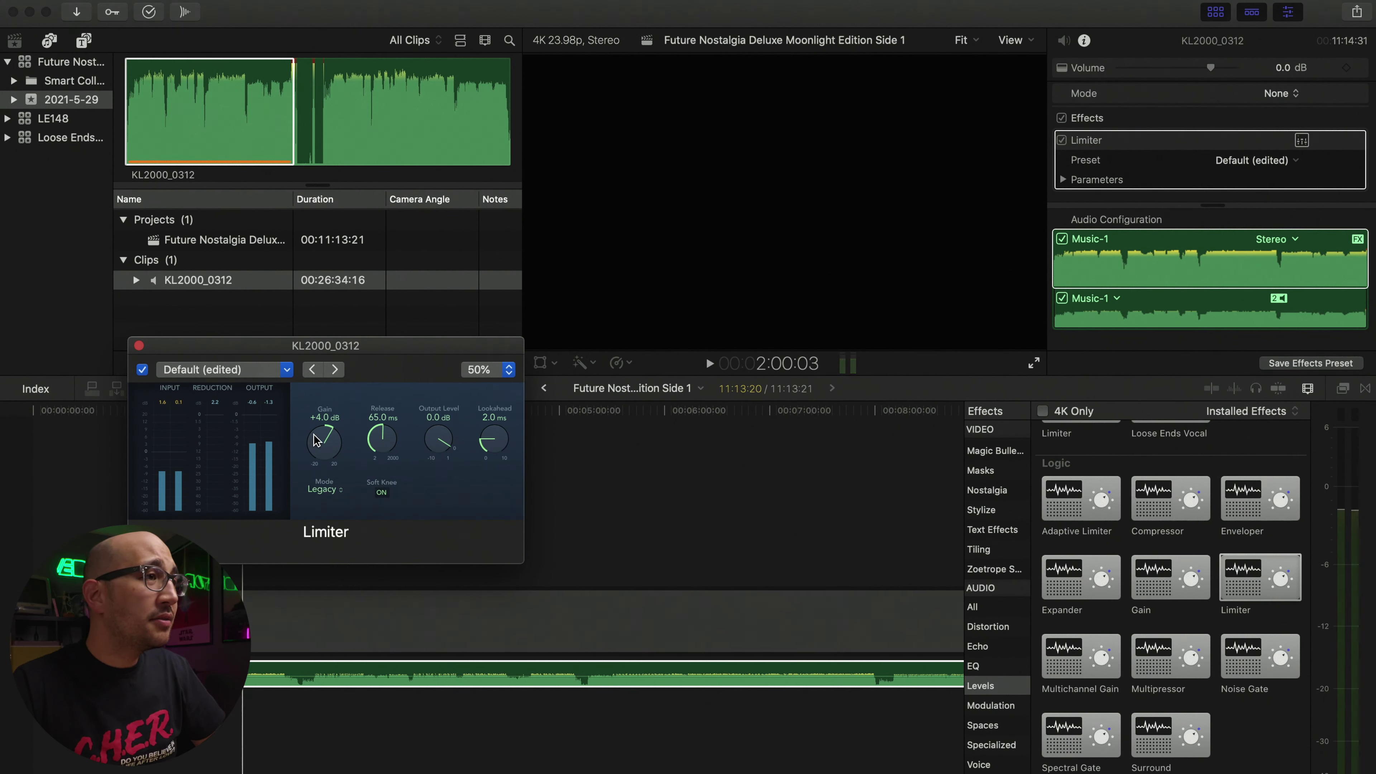
left_click_drag(317, 441, 317, 445)
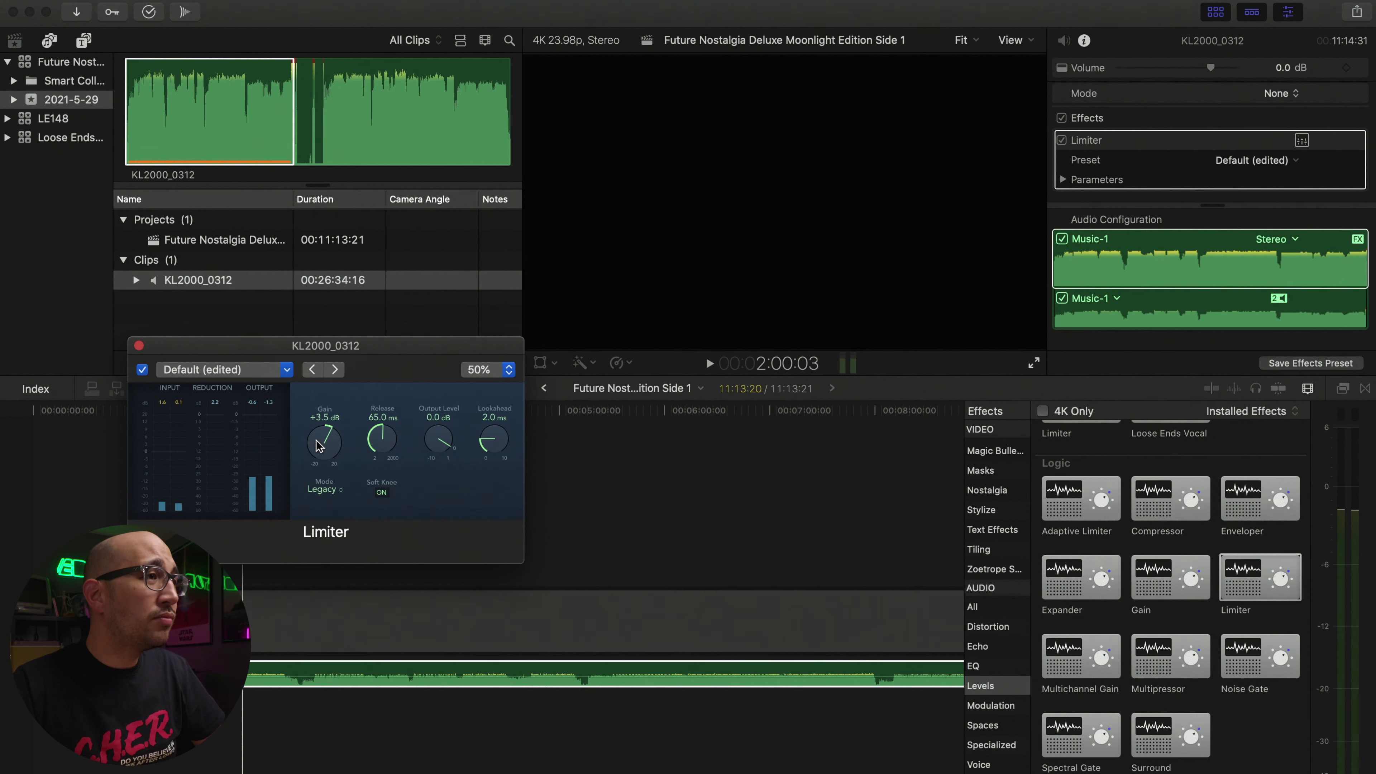
key("space")
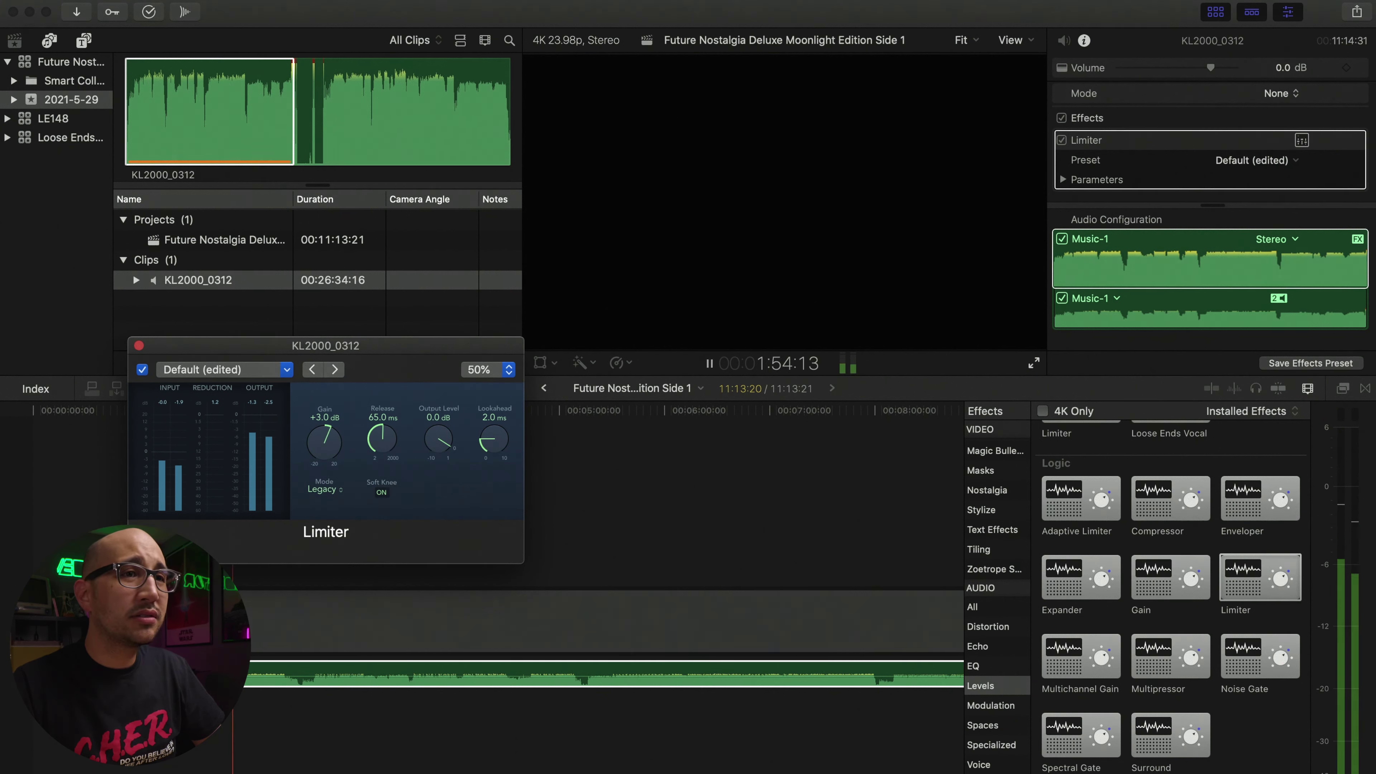
scroll(716, 544, "right", 5)
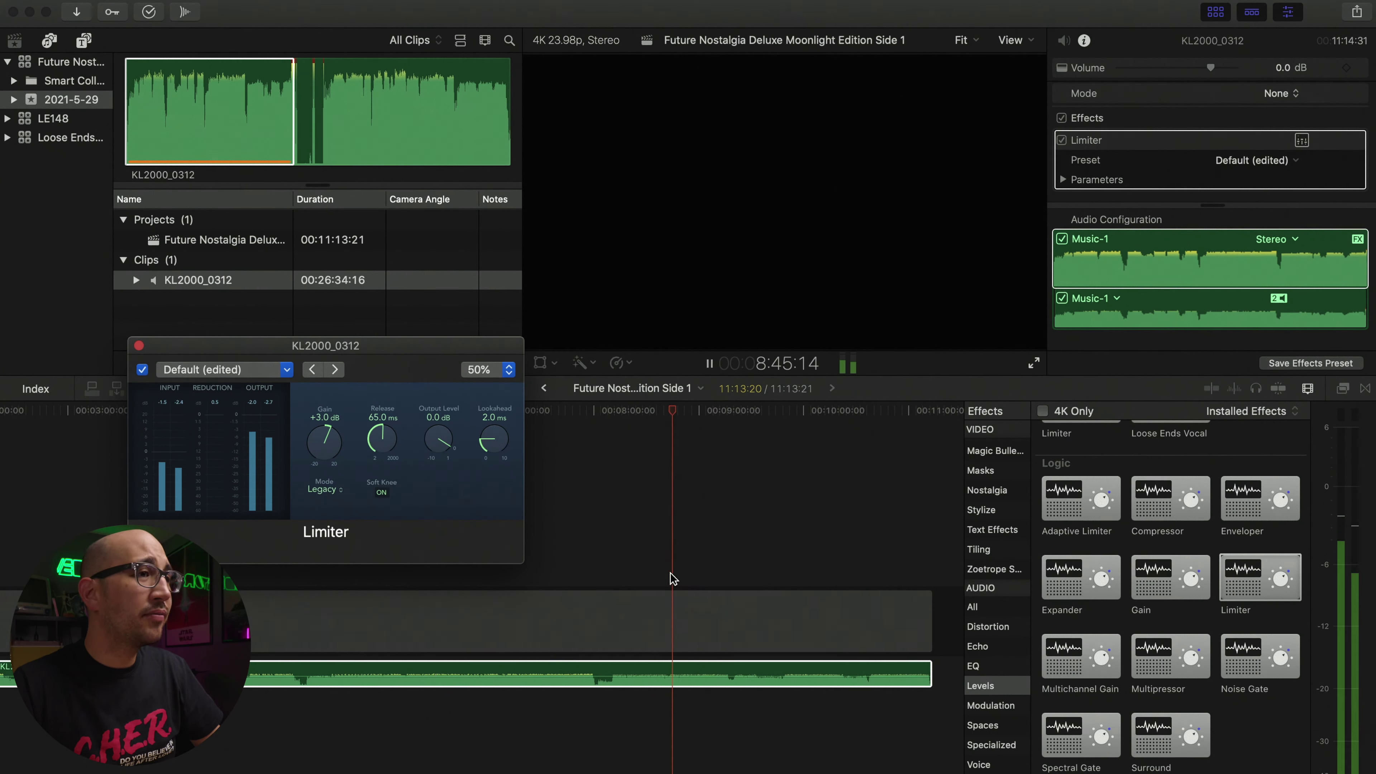
Step: Stop playback, fit the whole Side 1 project in view, and show the Share destinations
left_click(806, 554)
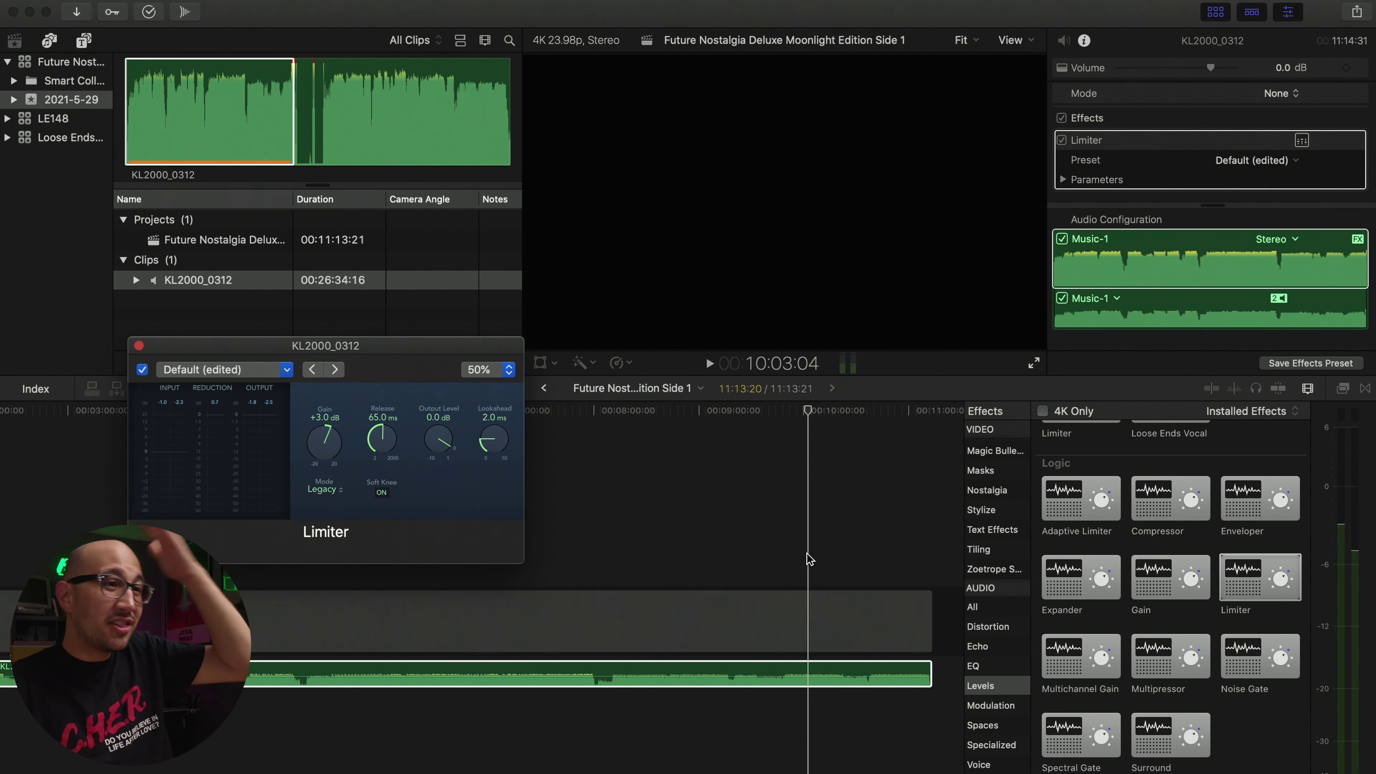
scroll(645, 619, "left", 3)
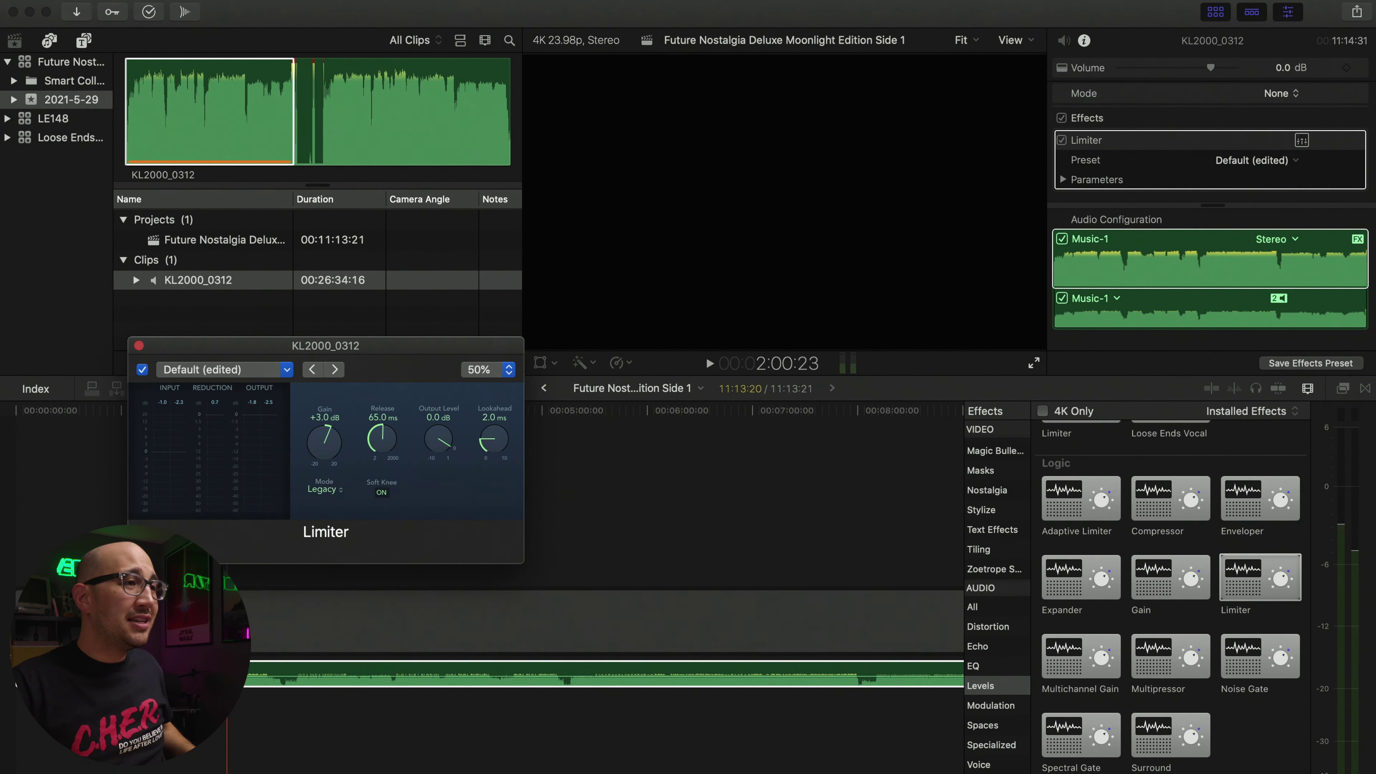
scroll(848, 620, "right", 6)
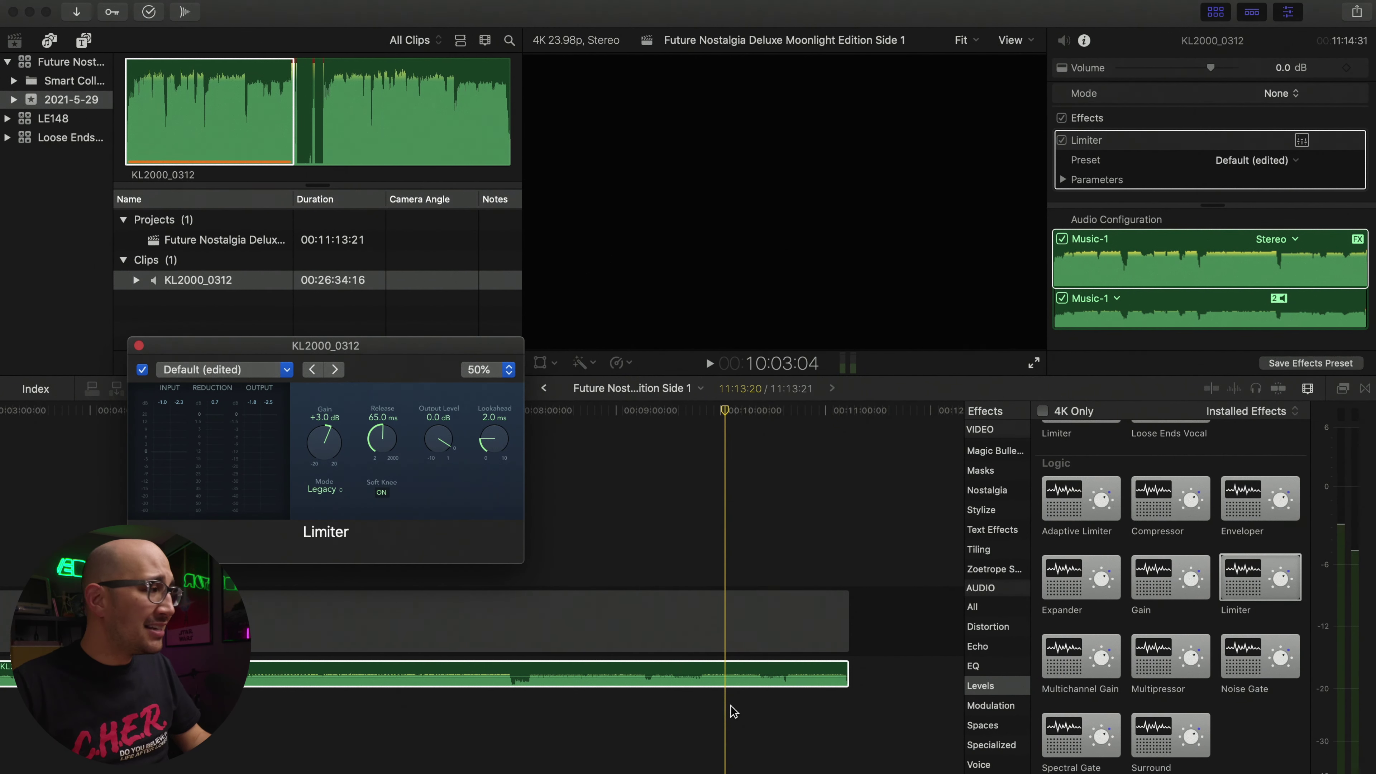
scroll(731, 705, "left", 12)
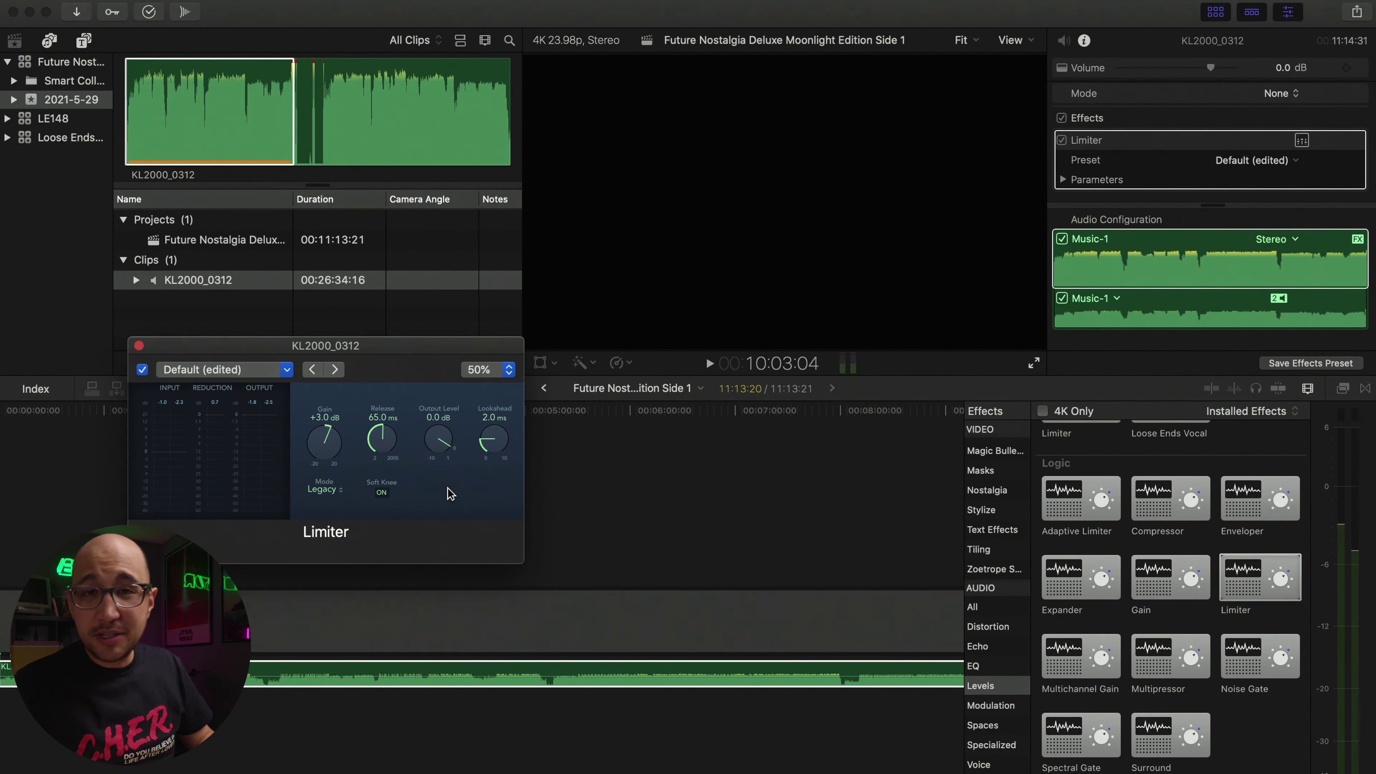
key("shift+z")
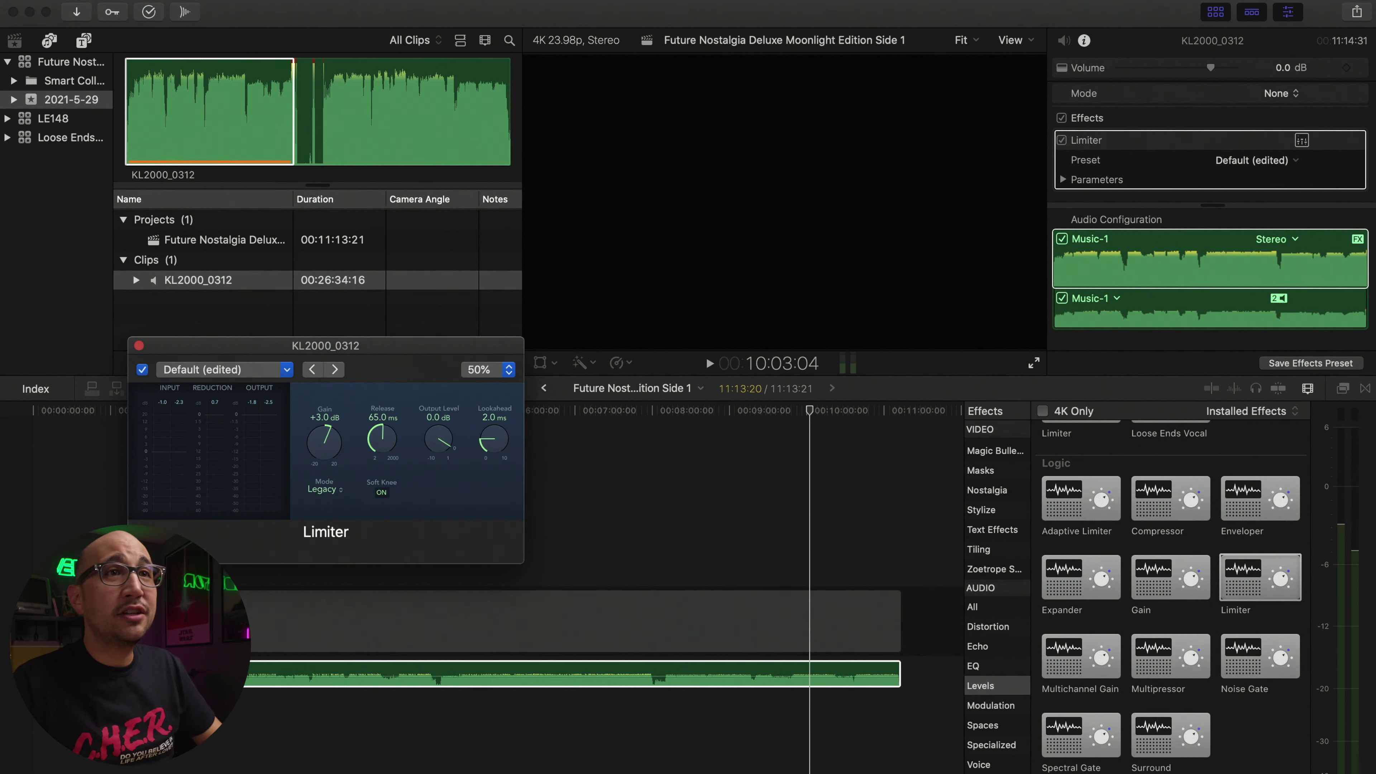
left_click(1365, 12)
left_click(1361, 11)
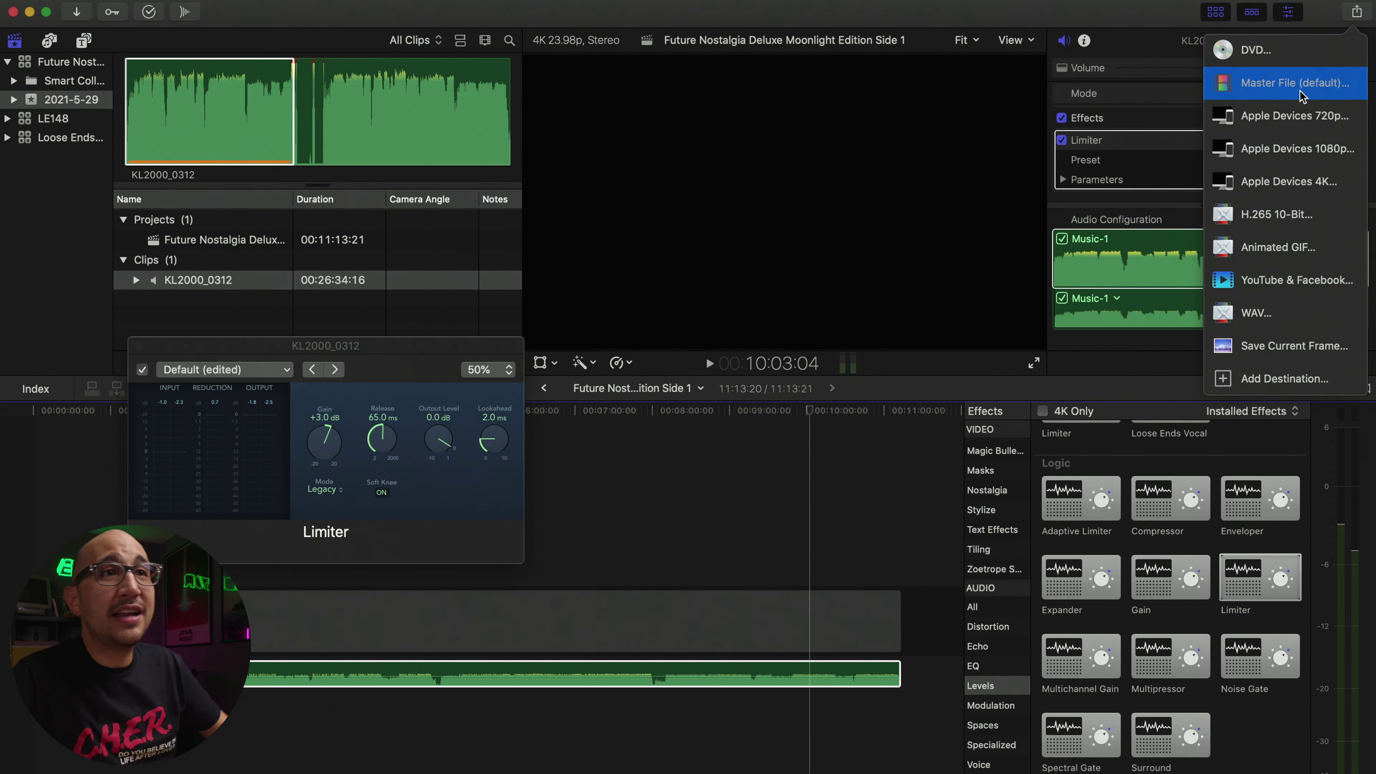
Step: Export Side 1 as a WAV file into the Future Nostalgia album folder
left_click(1229, 318)
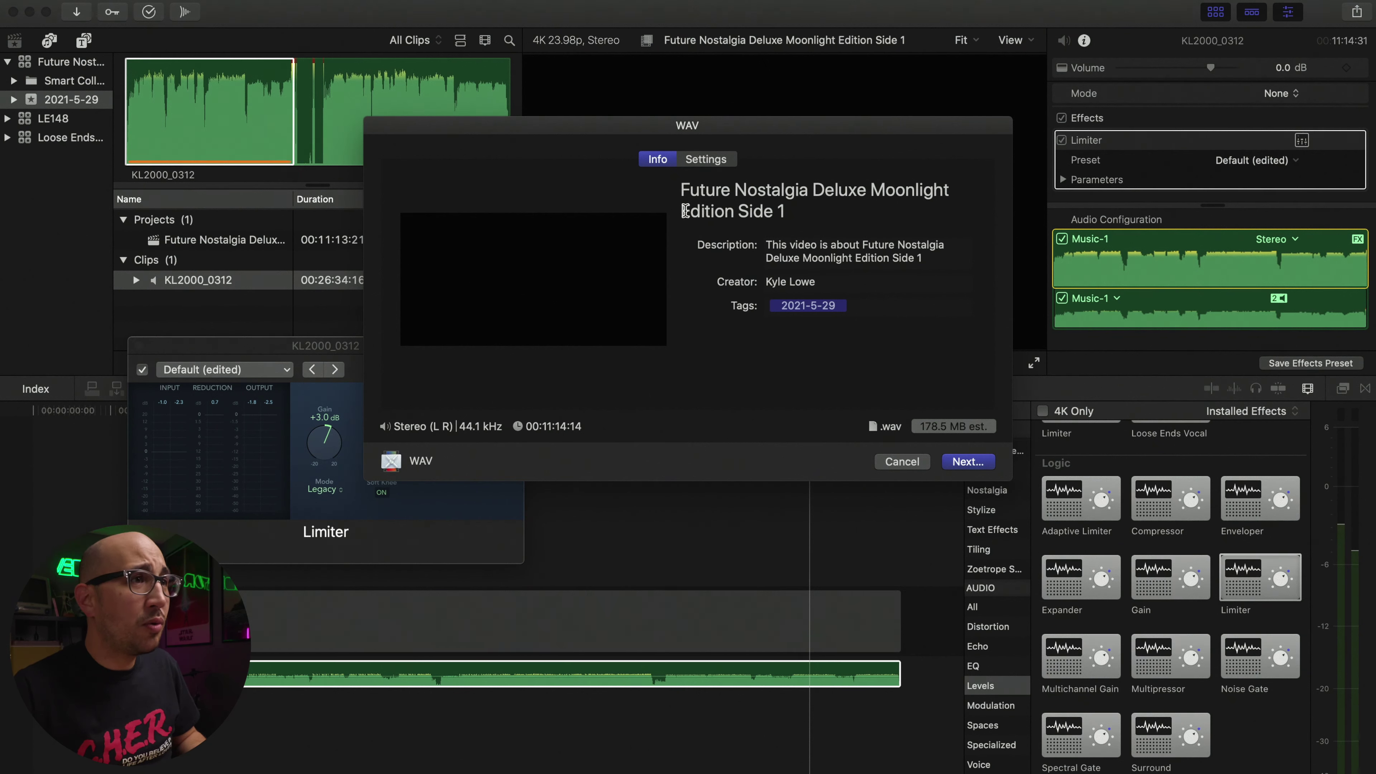
left_click(966, 461)
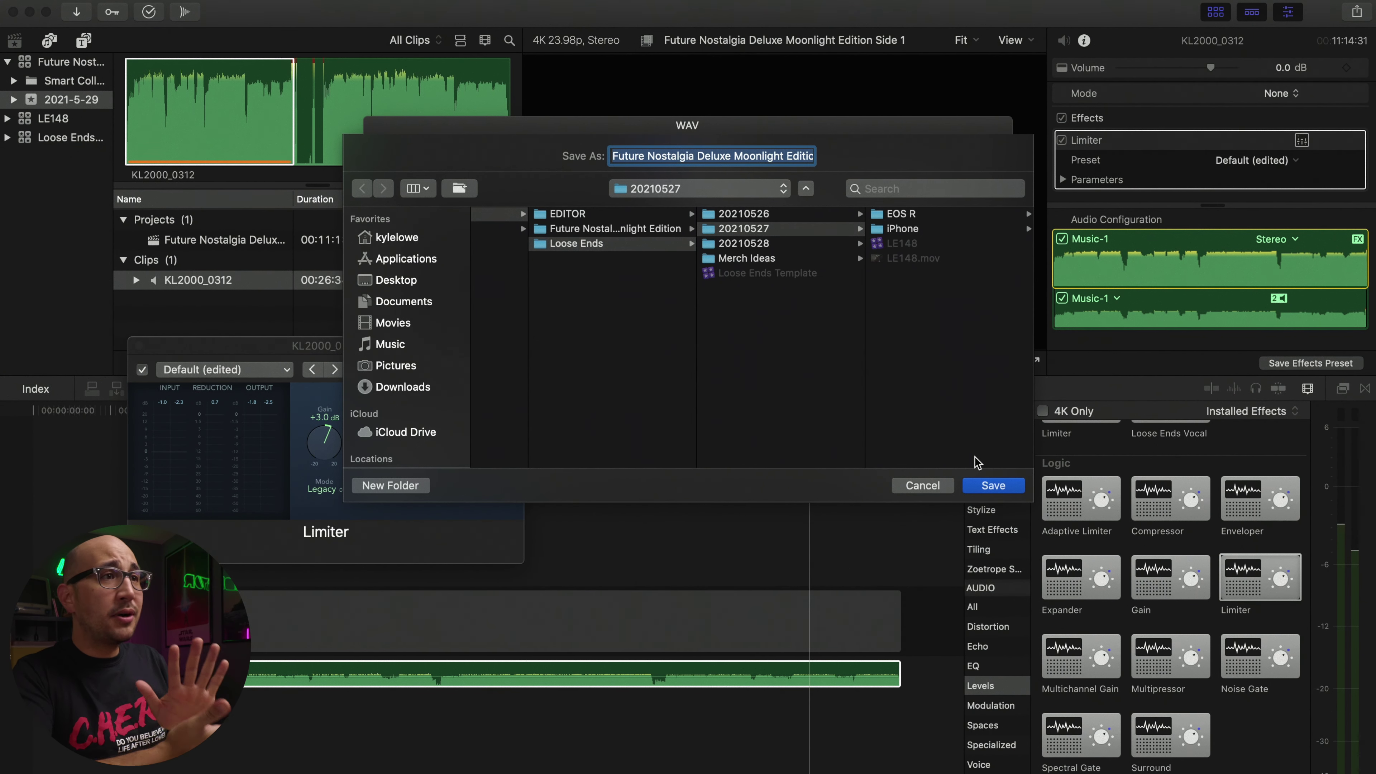
left_click(643, 232)
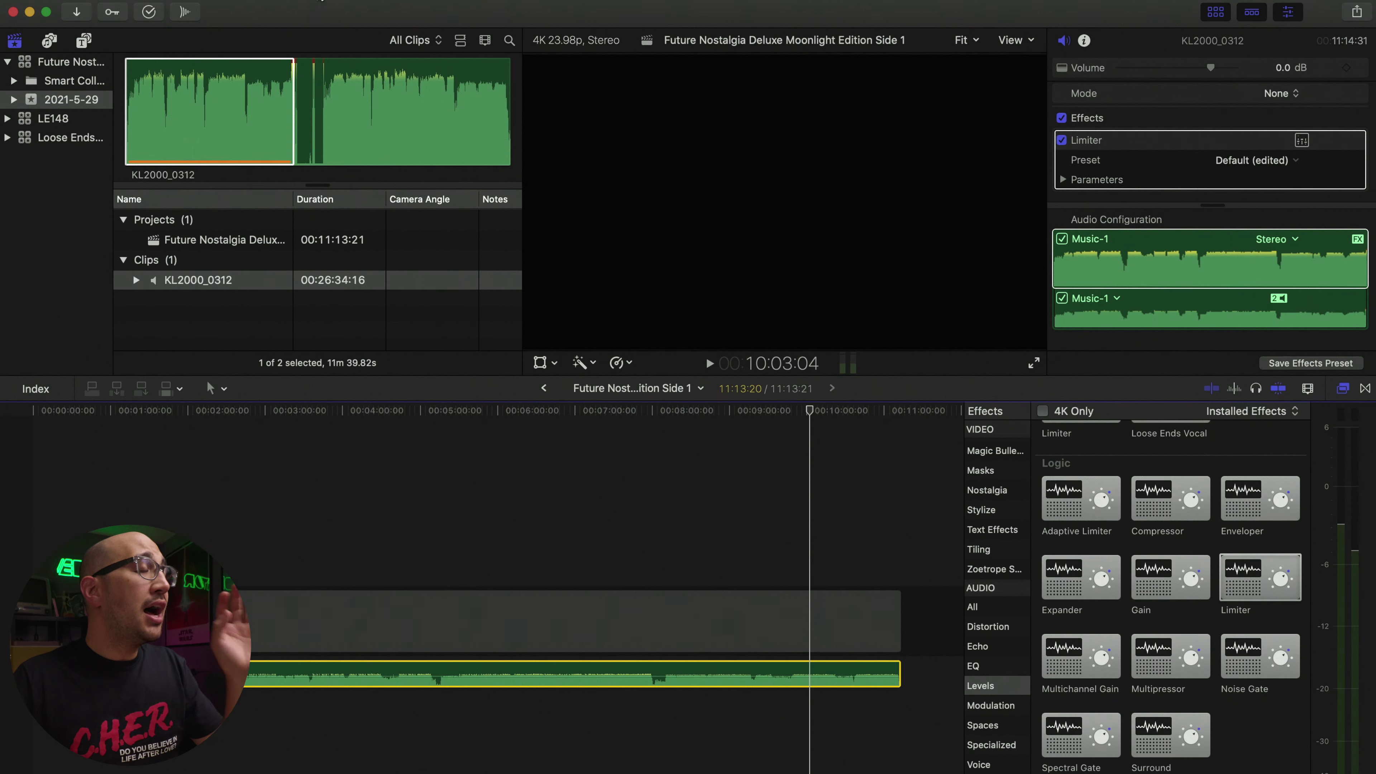
left_click(163, 241)
Step: Snapshot the Side 1 project, rename the copy to end in 'Side 2', and open it
right_click(162, 245)
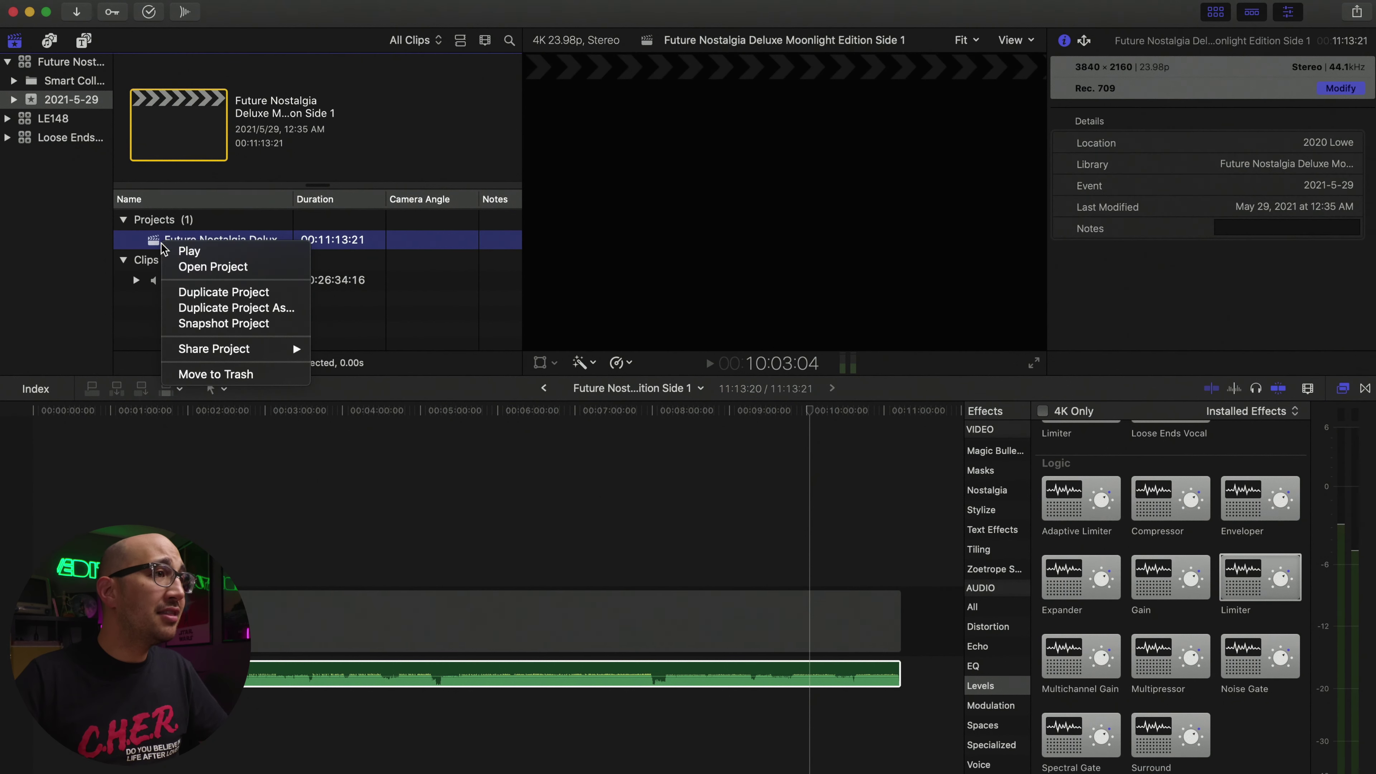
left_click(186, 325)
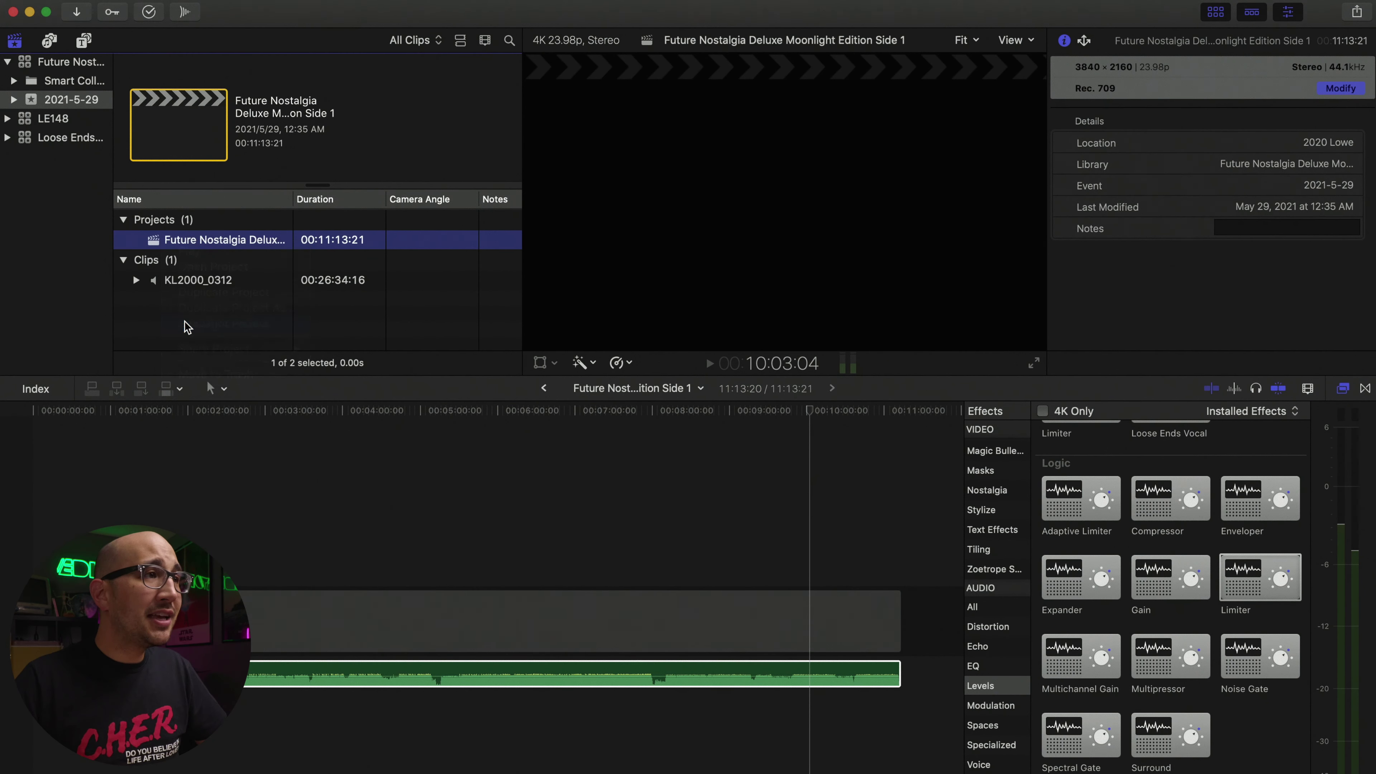
left_click(196, 265)
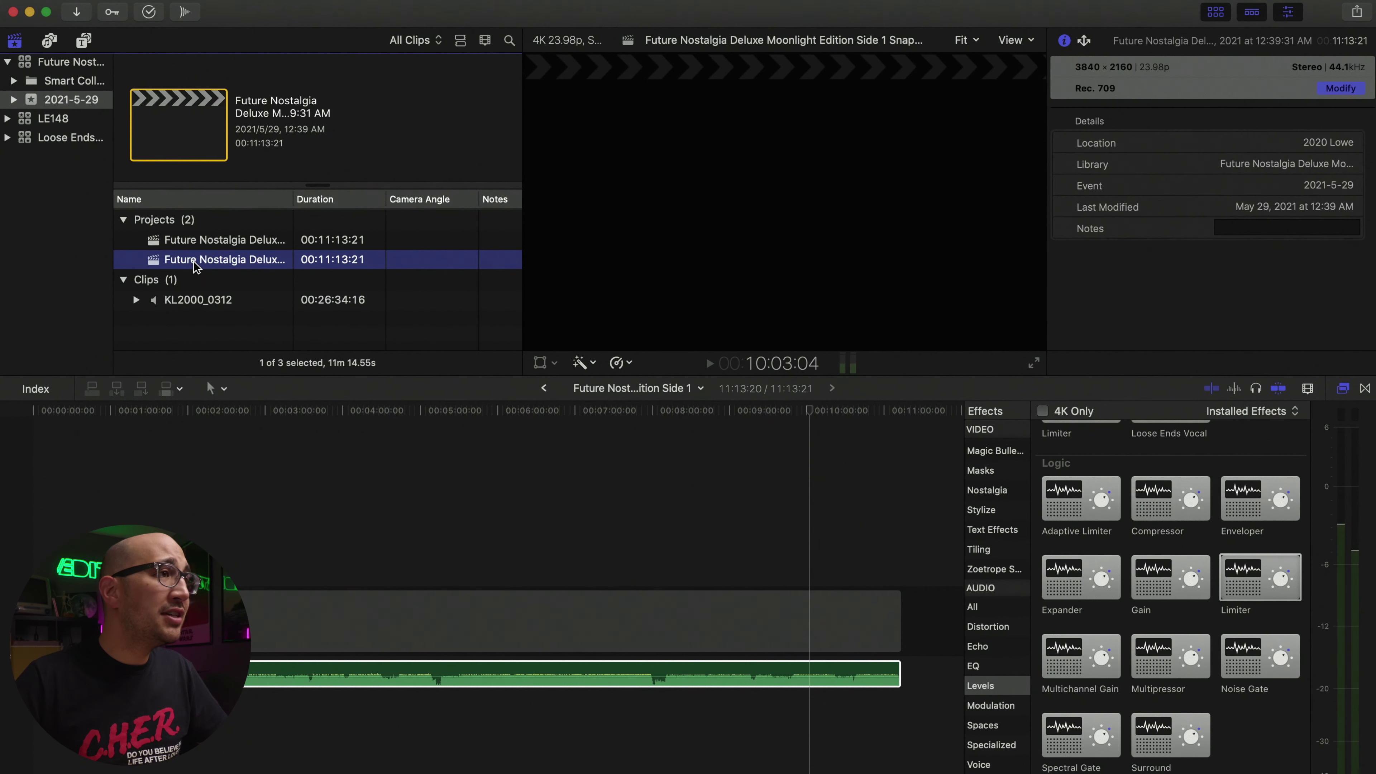
left_click(264, 261)
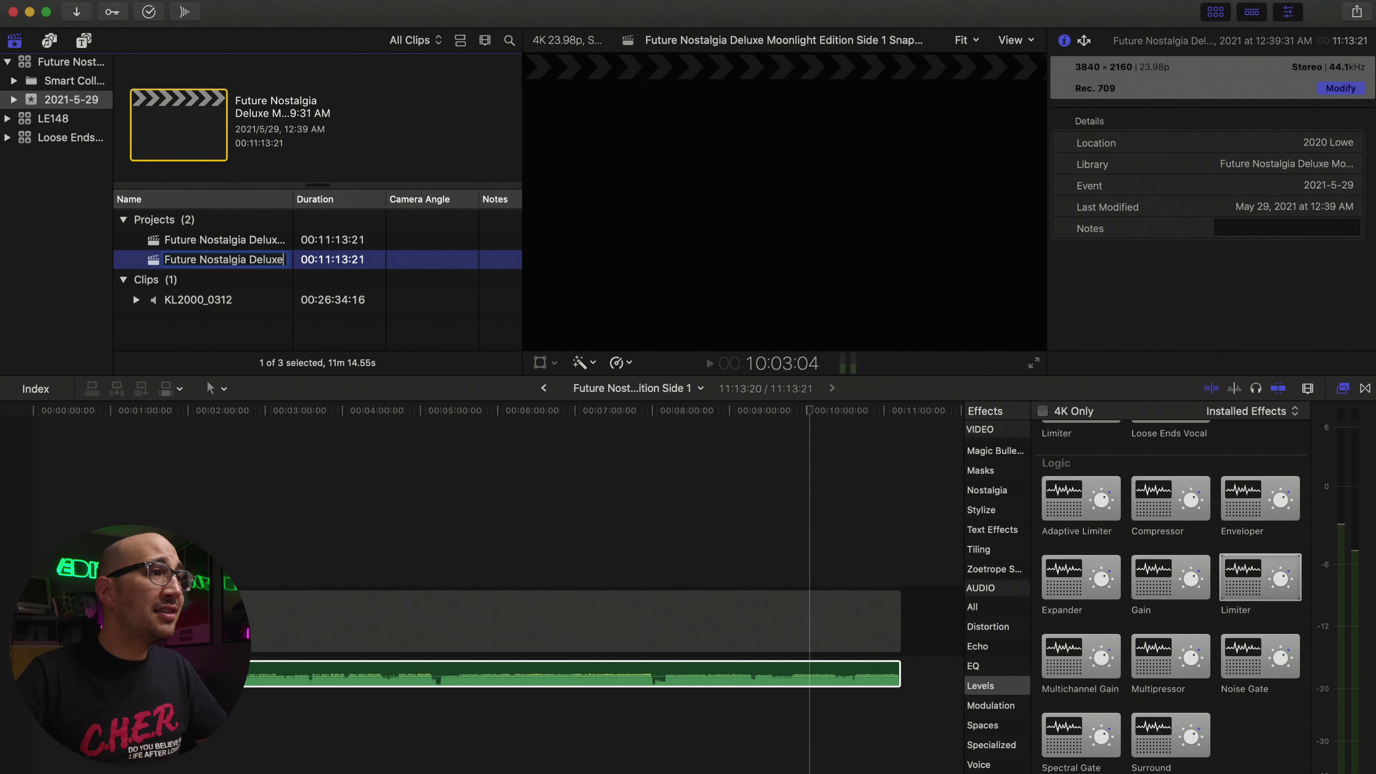
key("Right")
key("Right")
key("Right")
key("Right")
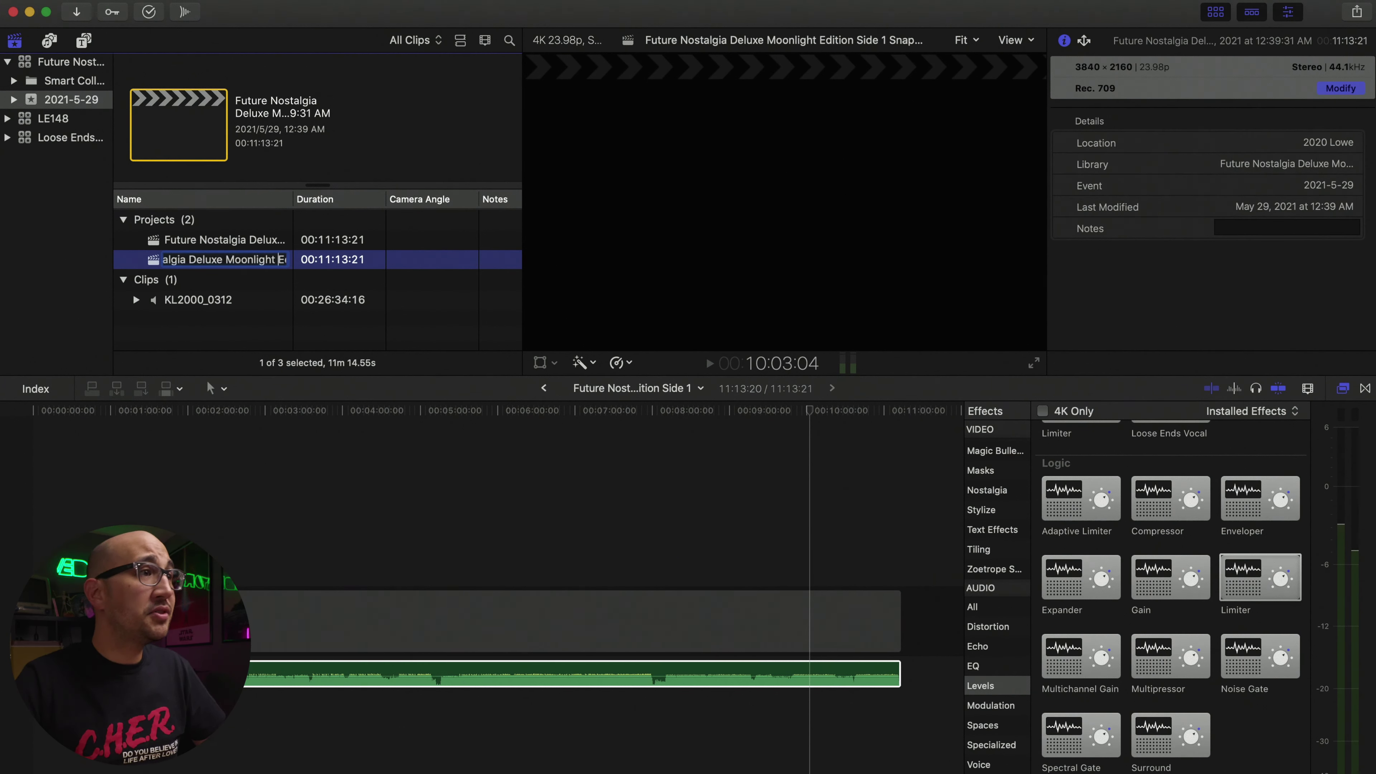
key("Right")
key("Right")
key("Right")
key("Right")
key("Right")
key("Right")
key("Right")
key("Right")
key("Right")
key("Right")
key("Right")
key("Right")
key("Right")
key("Right")
key("Right")
key("Right")
key("Right")
key("Right")
key("Right")
key("Right")
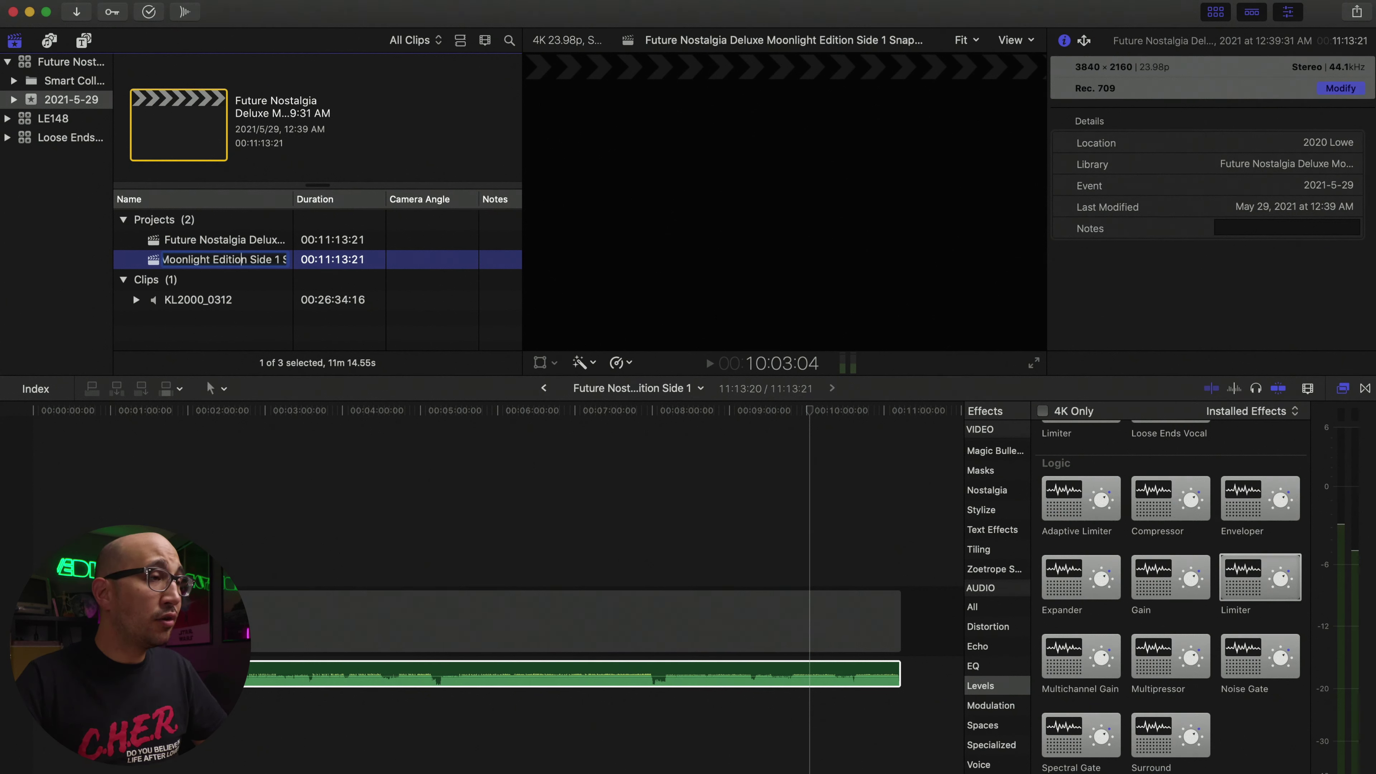
key("shift+super+Right")
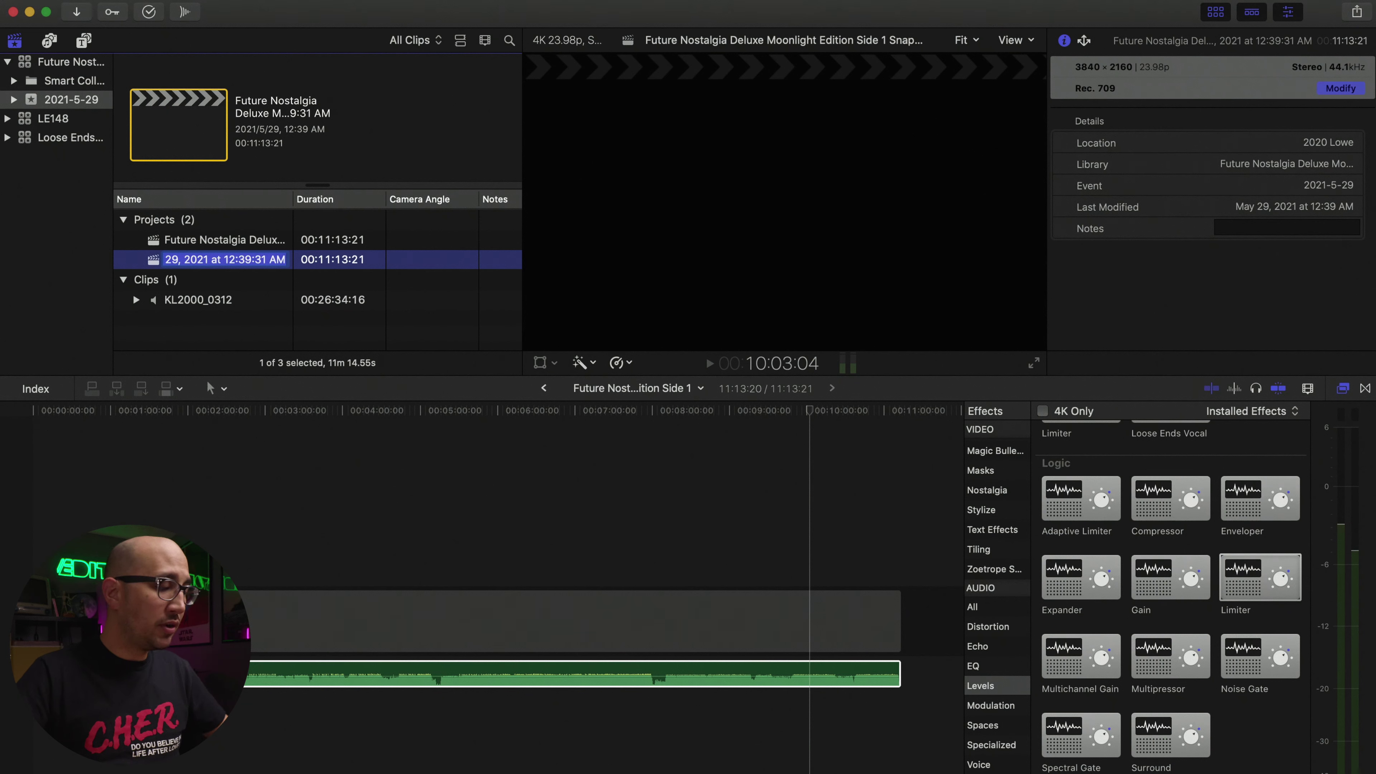
type("2")
key("Return")
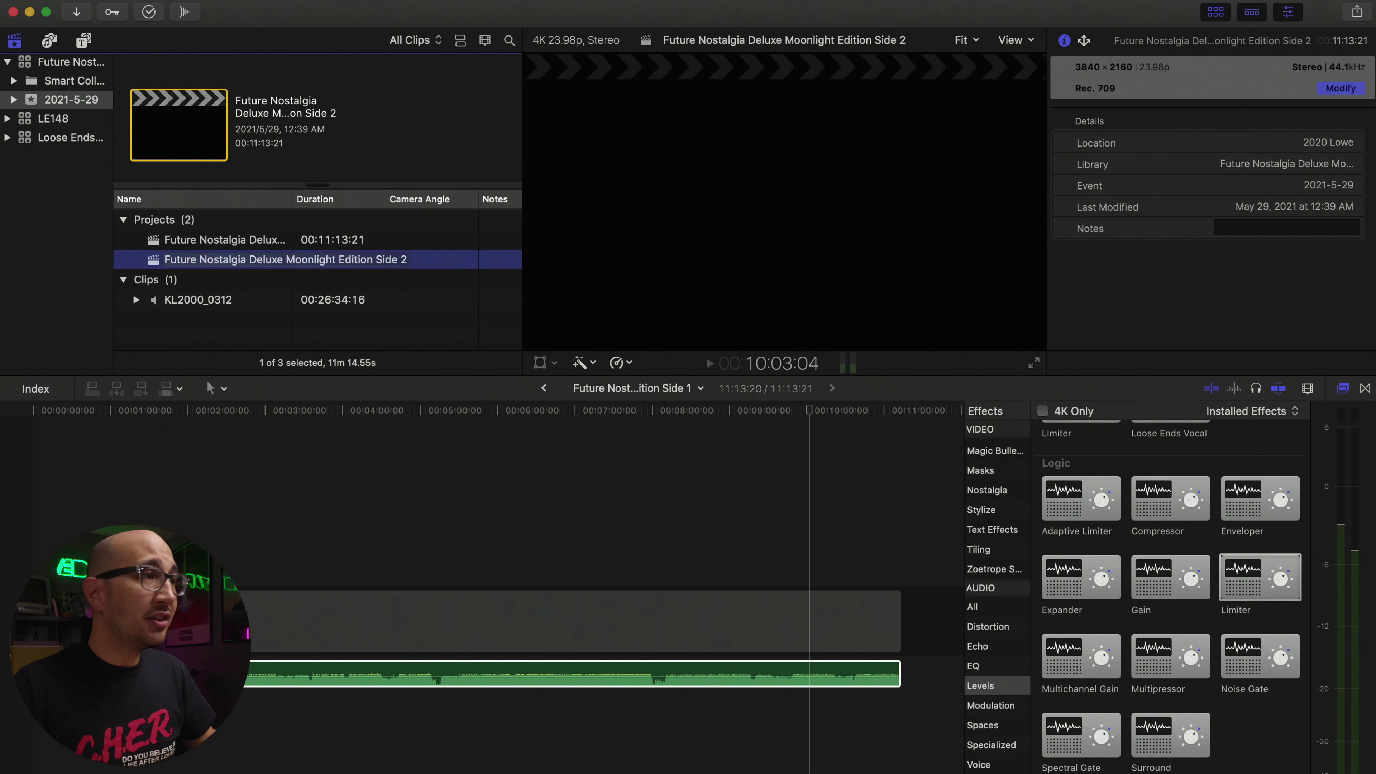
double_click(187, 263)
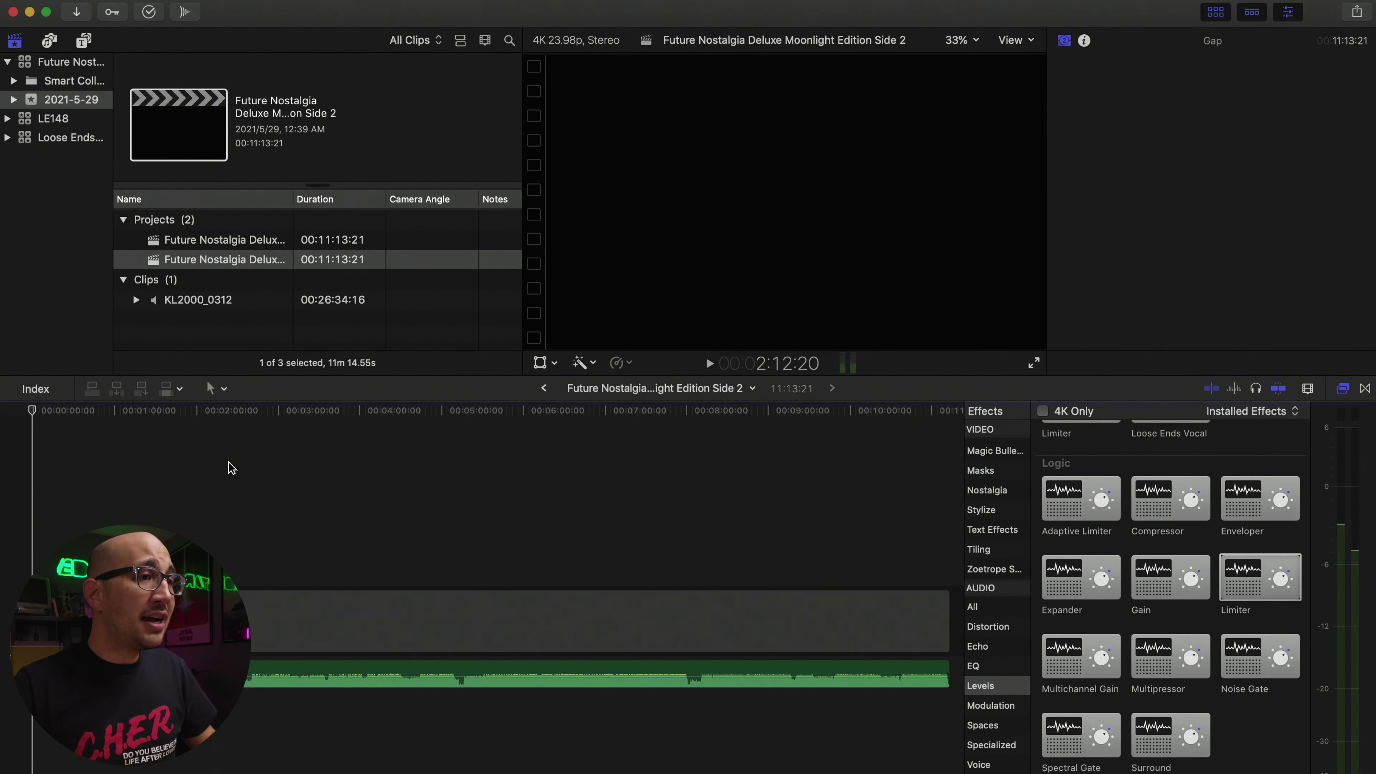
Step: Append the second side's portion of the KL2000_0312 recording to the Side 2 project
left_click(214, 302)
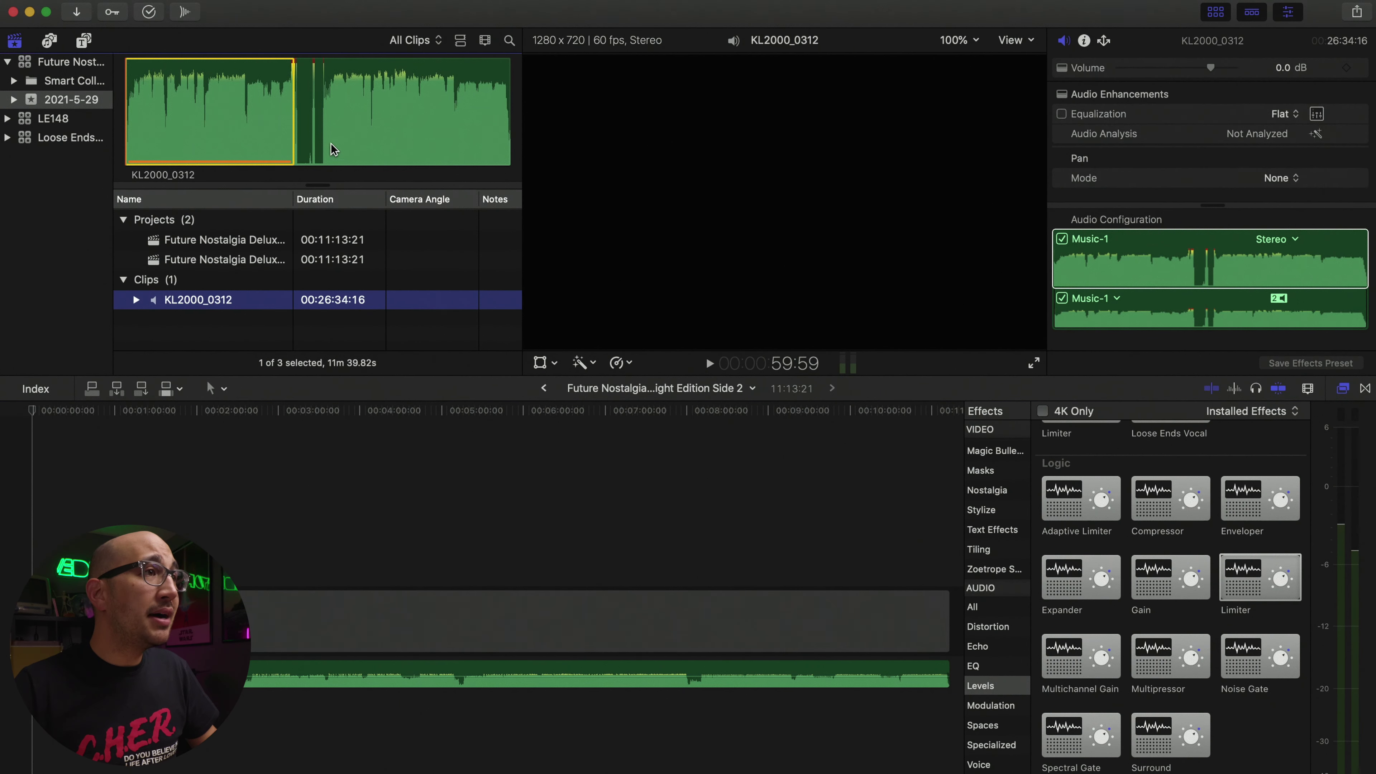
left_click_drag(322, 117, 499, 113)
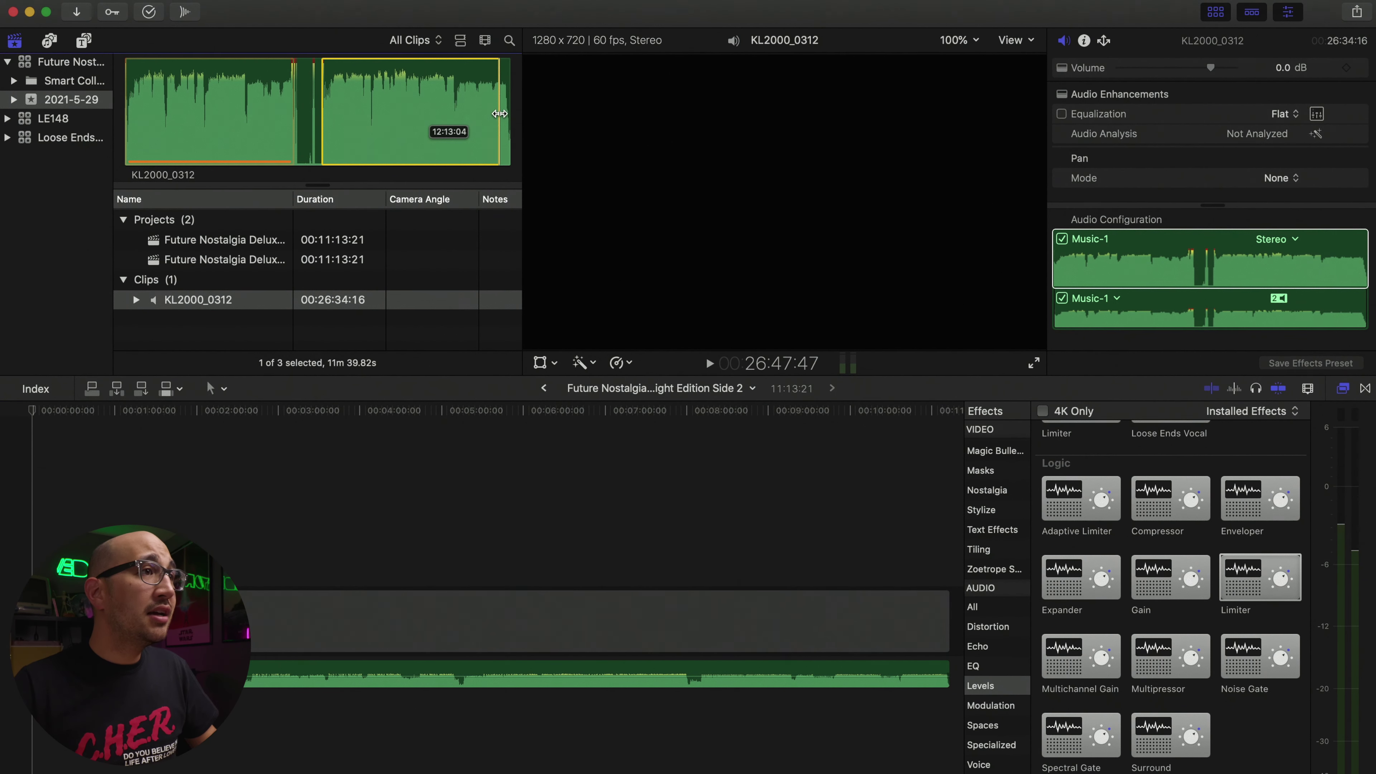
key("e")
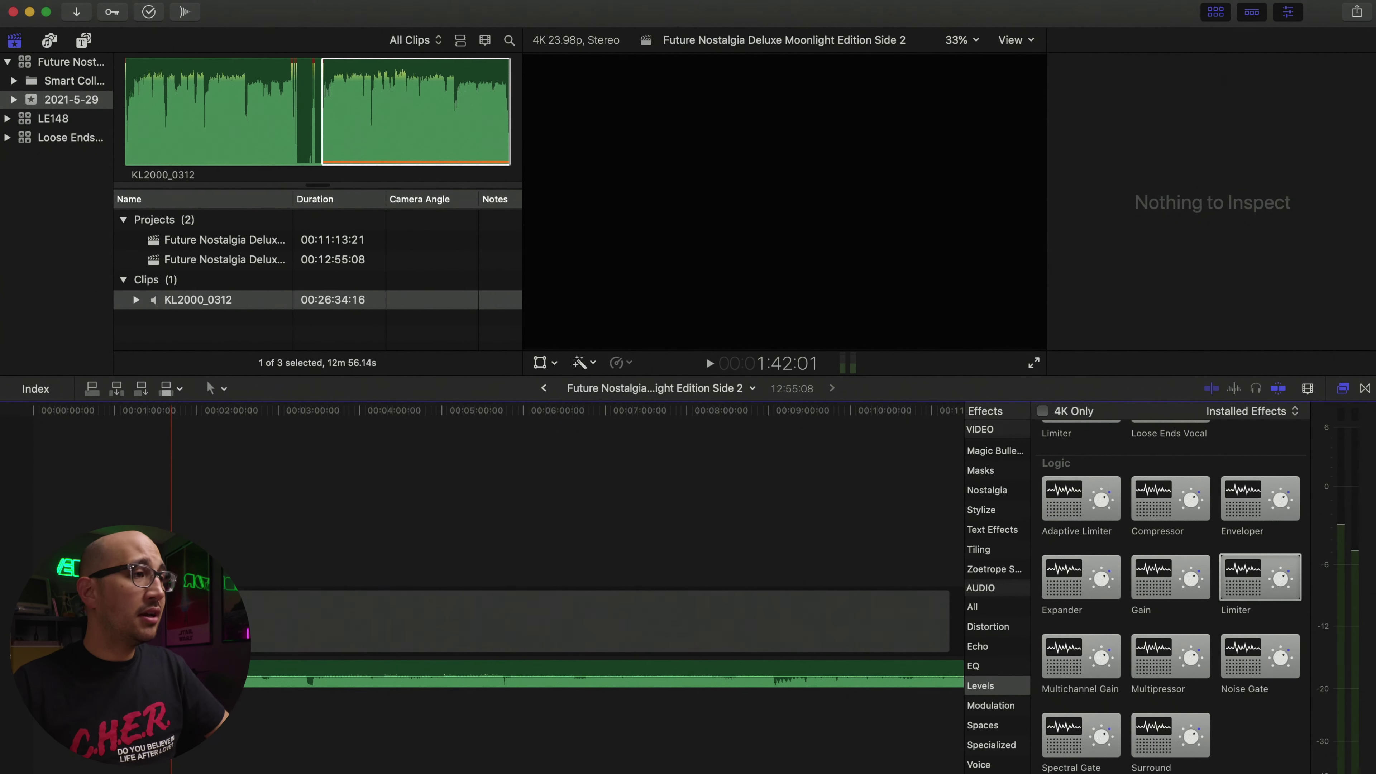
Step: Trim the audio clip's start to where the music begins
key("shift+z")
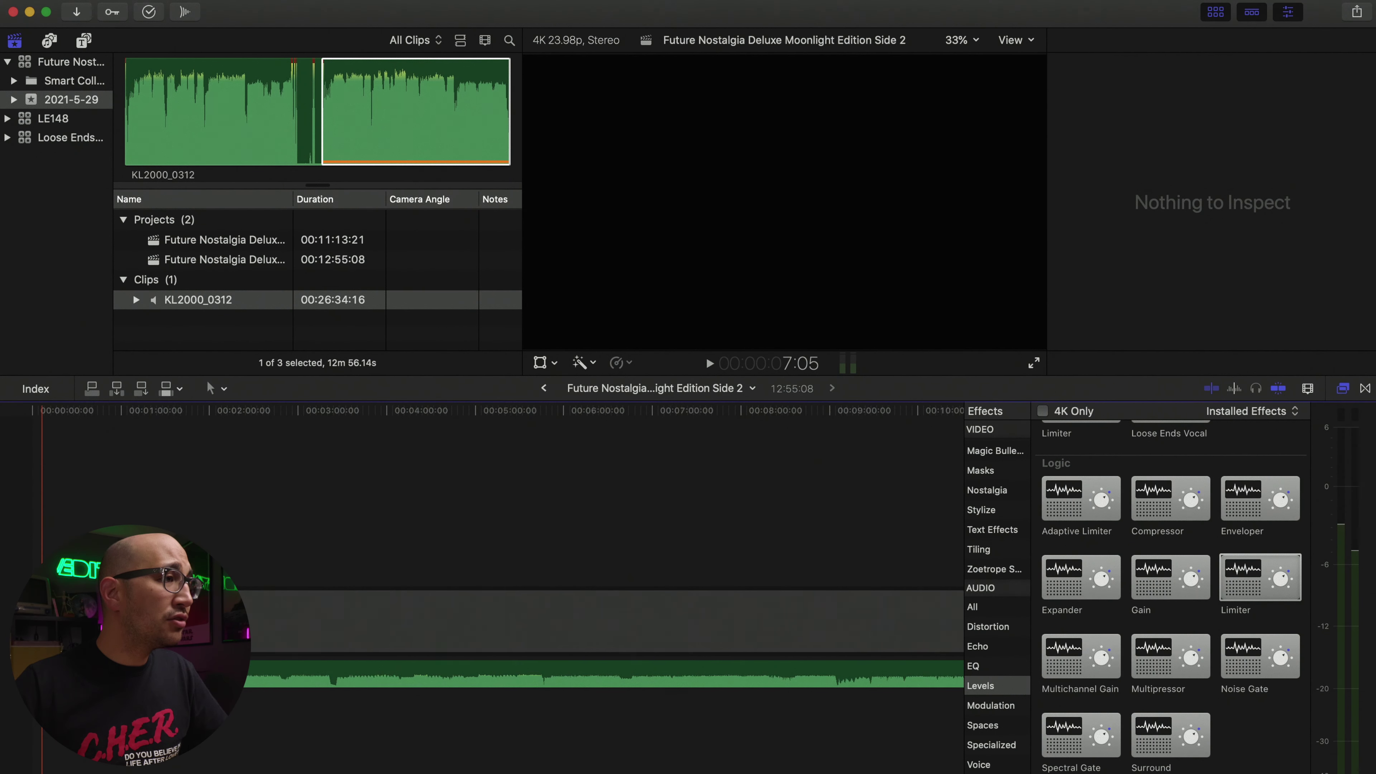
key("super+equal")
key("super+equal")
key("super+equal")
key("super+equal")
key("super+equal")
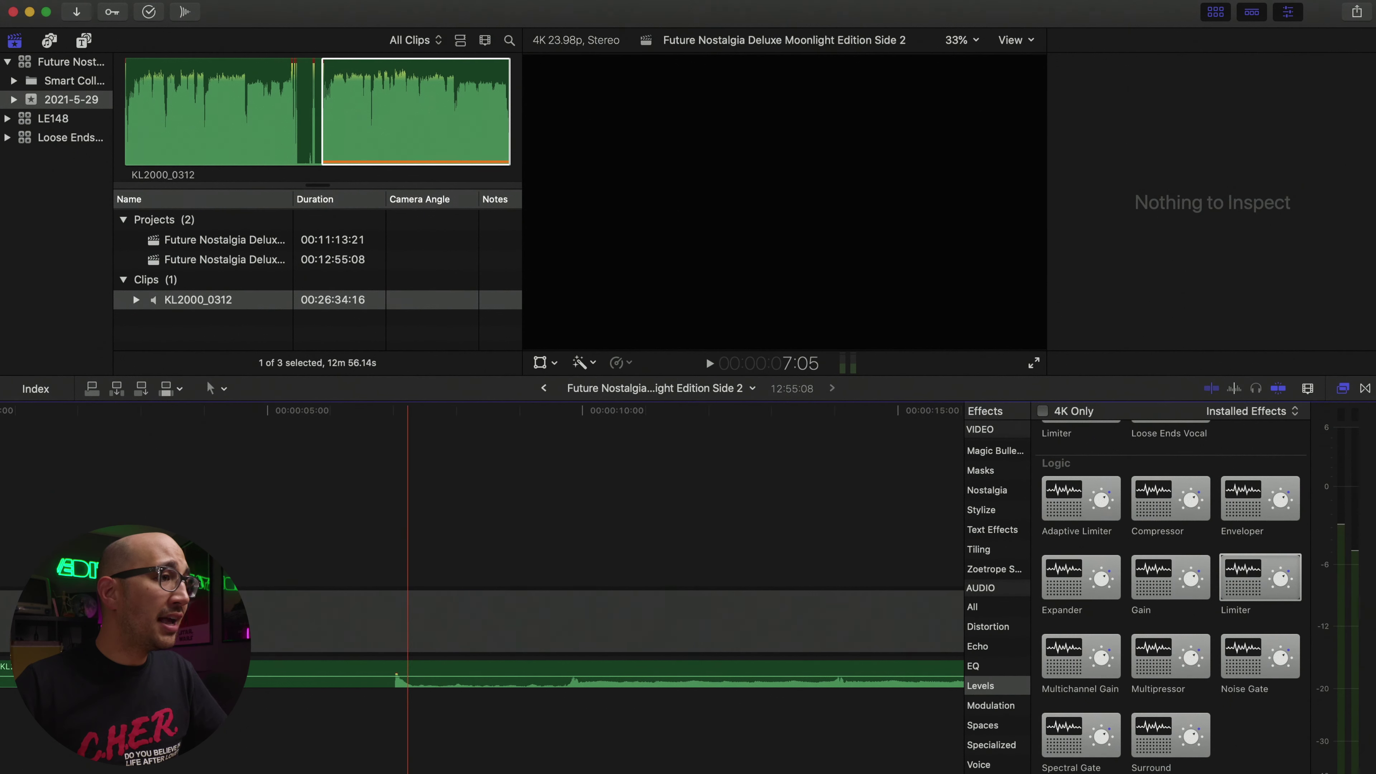
key("space")
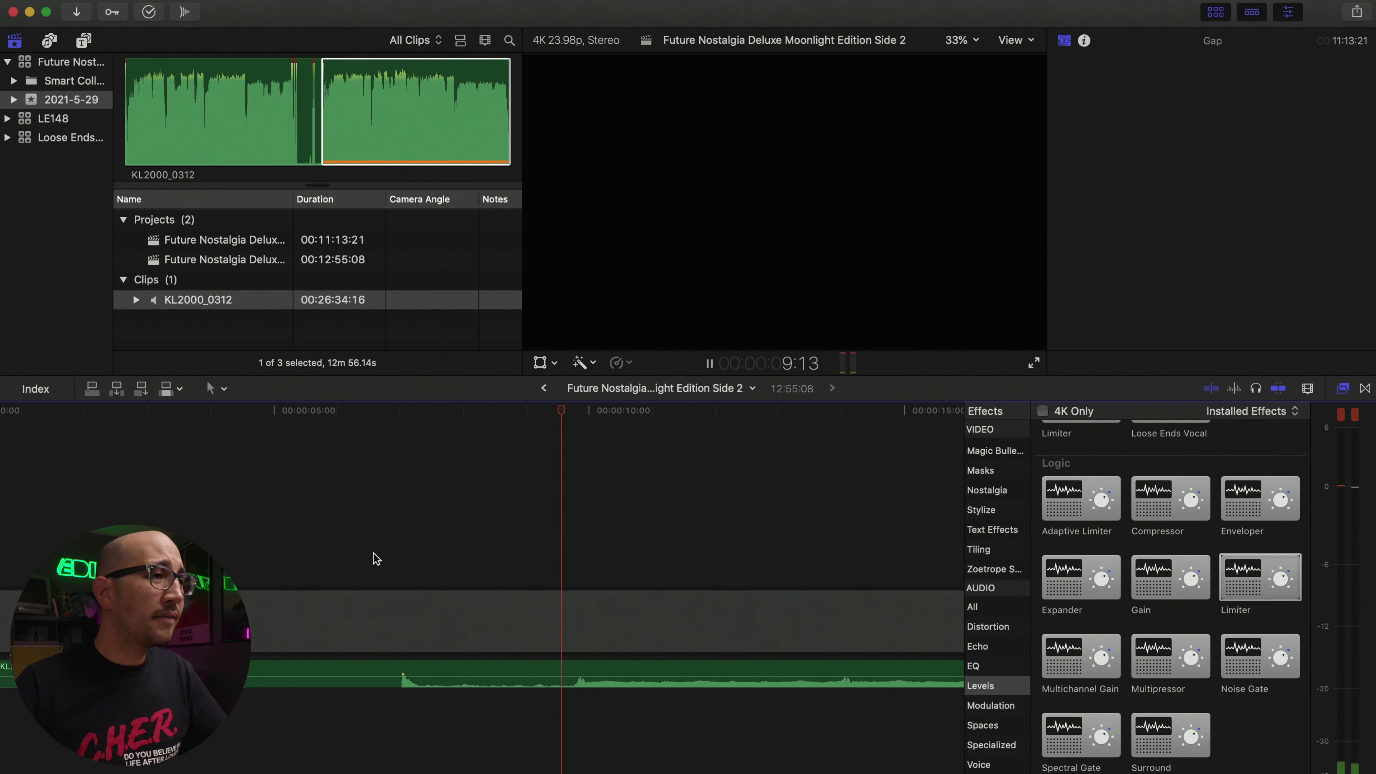
key("space")
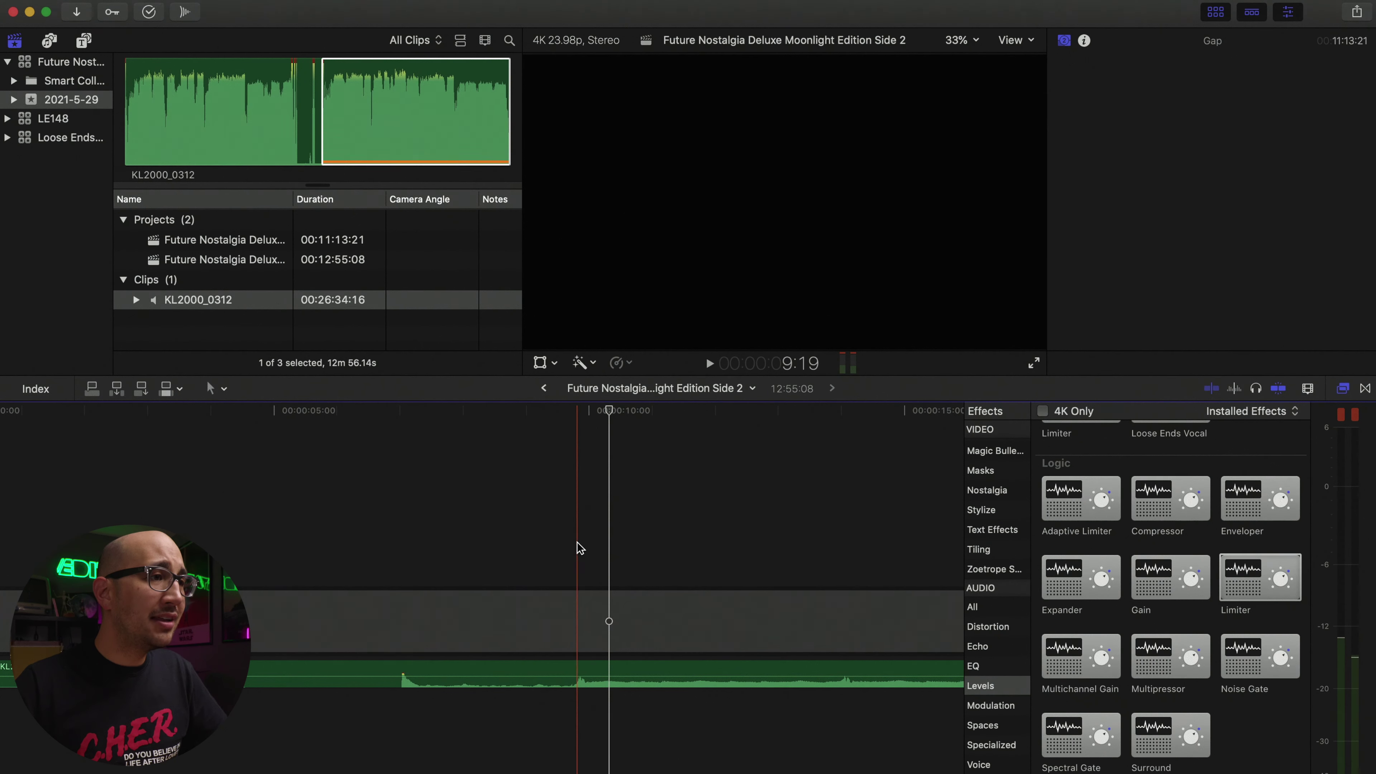
left_click(573, 544)
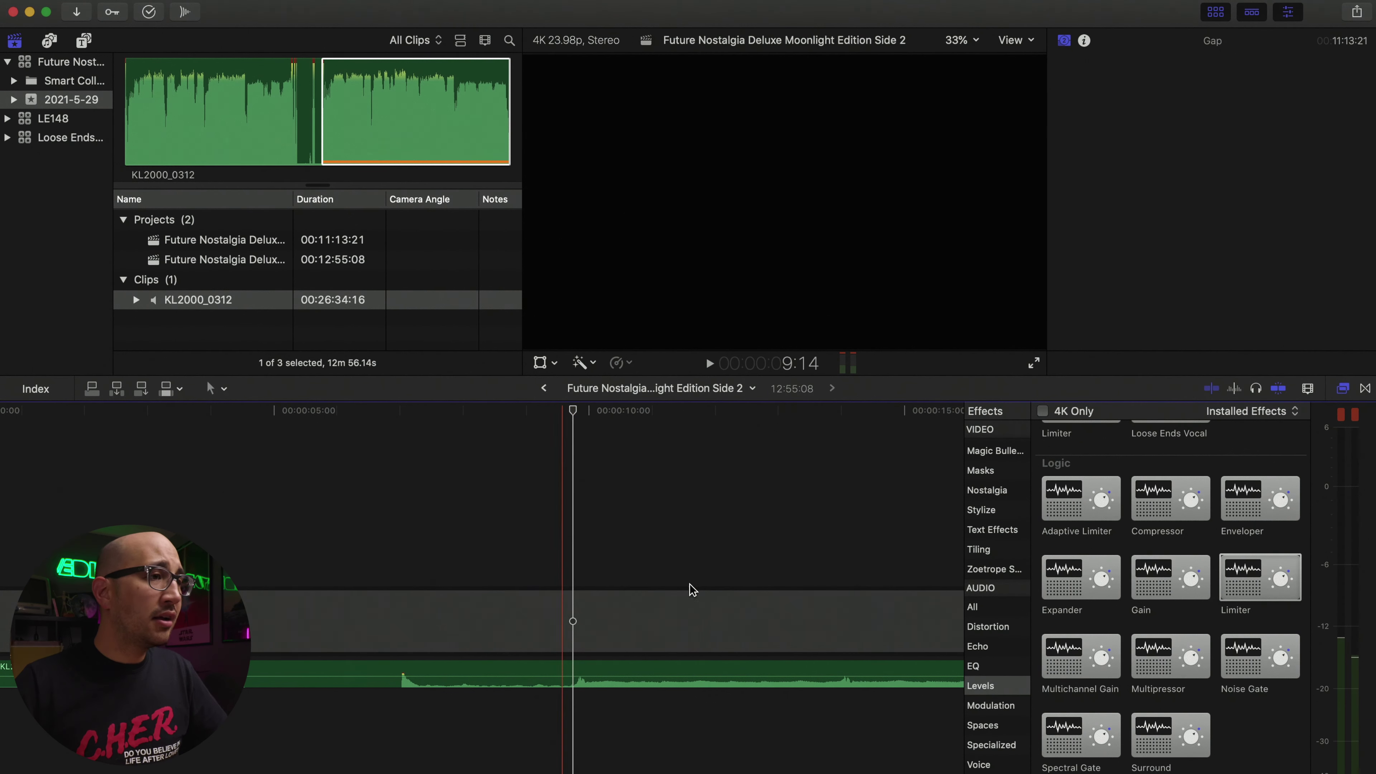
left_click(571, 674)
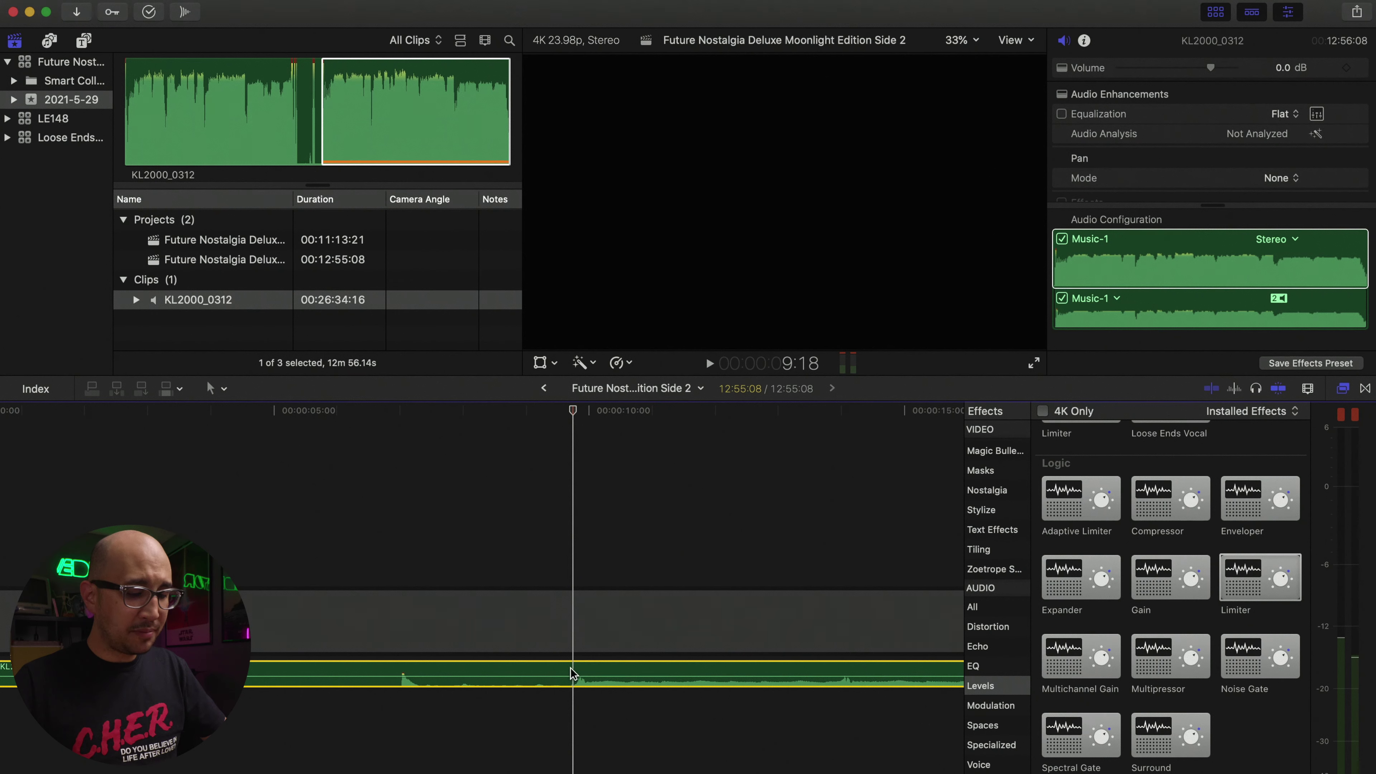
key("alt+[")
Step: Trim the audio clip's end back to where the music stops
key("shift+z")
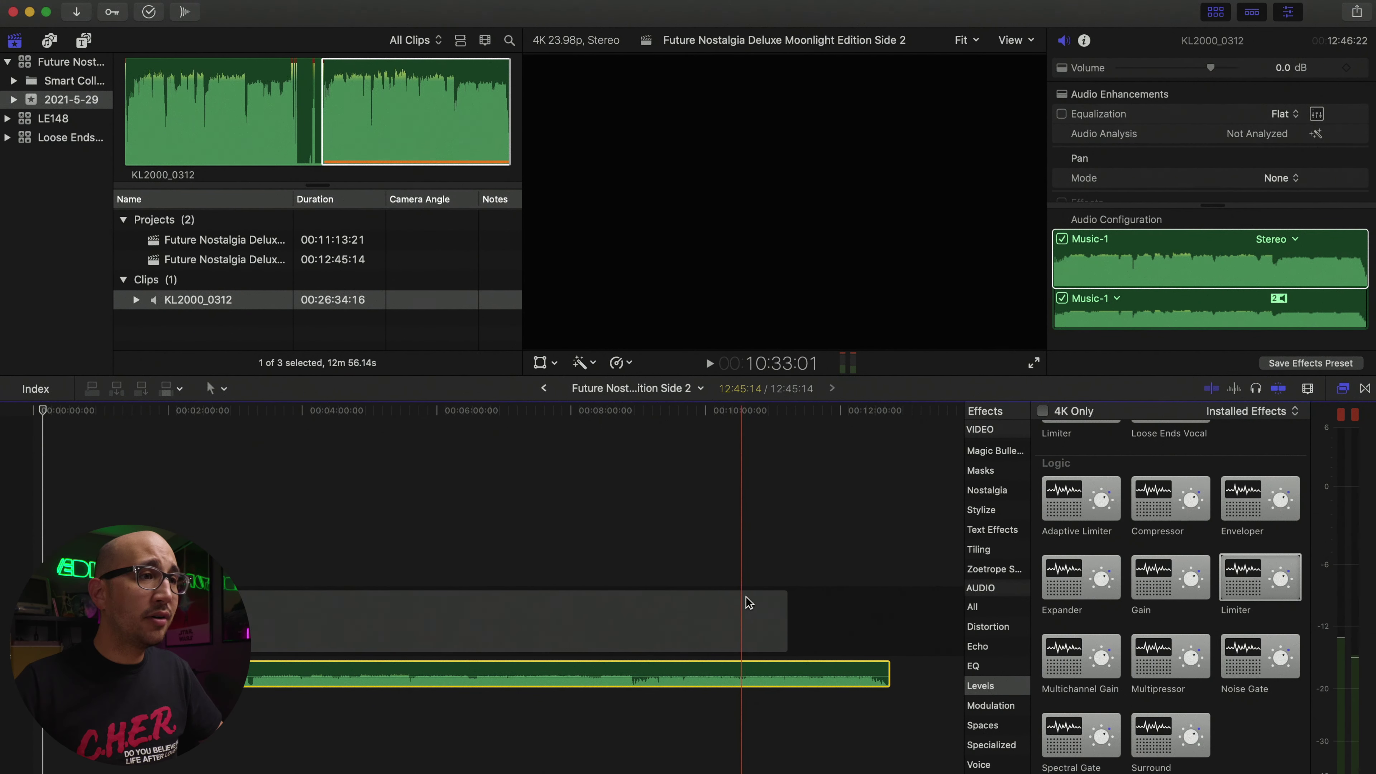
key("super+equal")
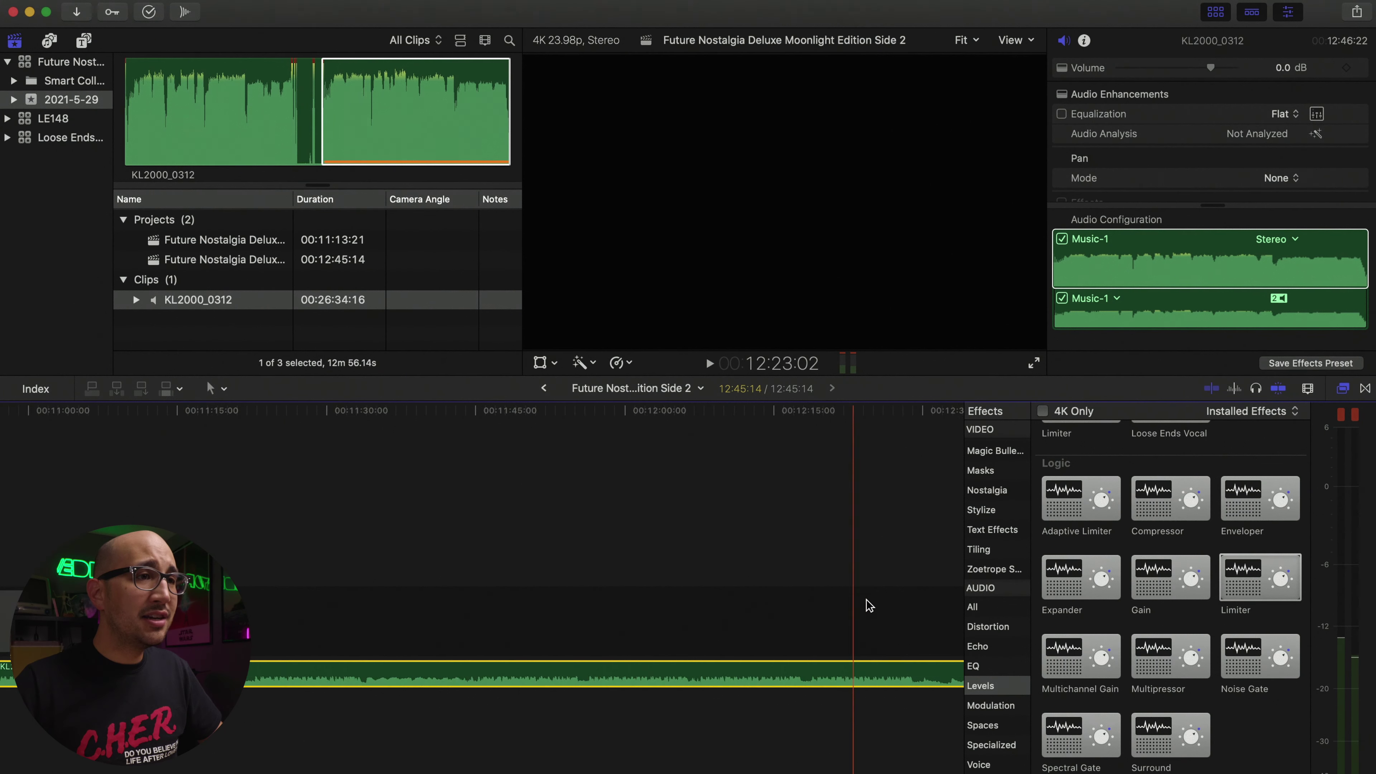
scroll(869, 606, "right", 5)
key("space")
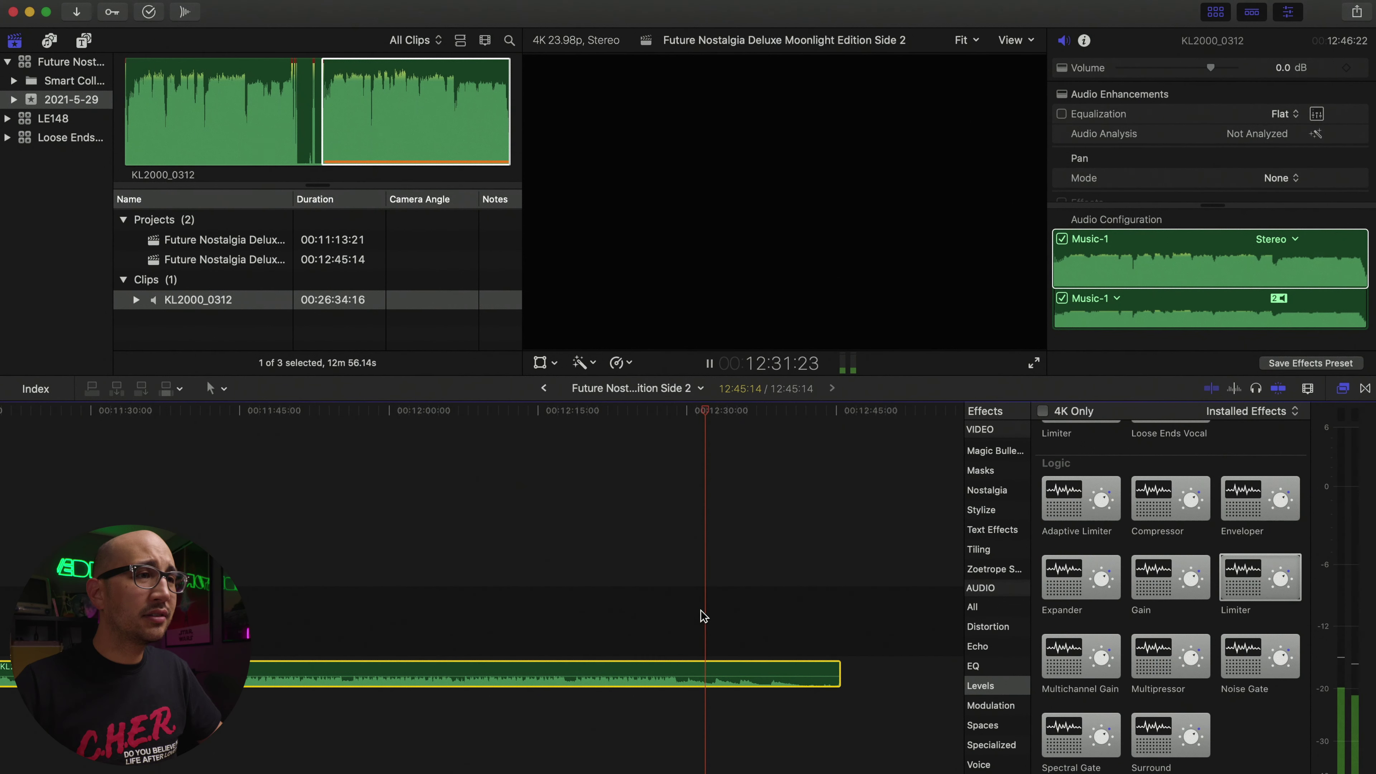
key("super+equal")
key("super+equal")
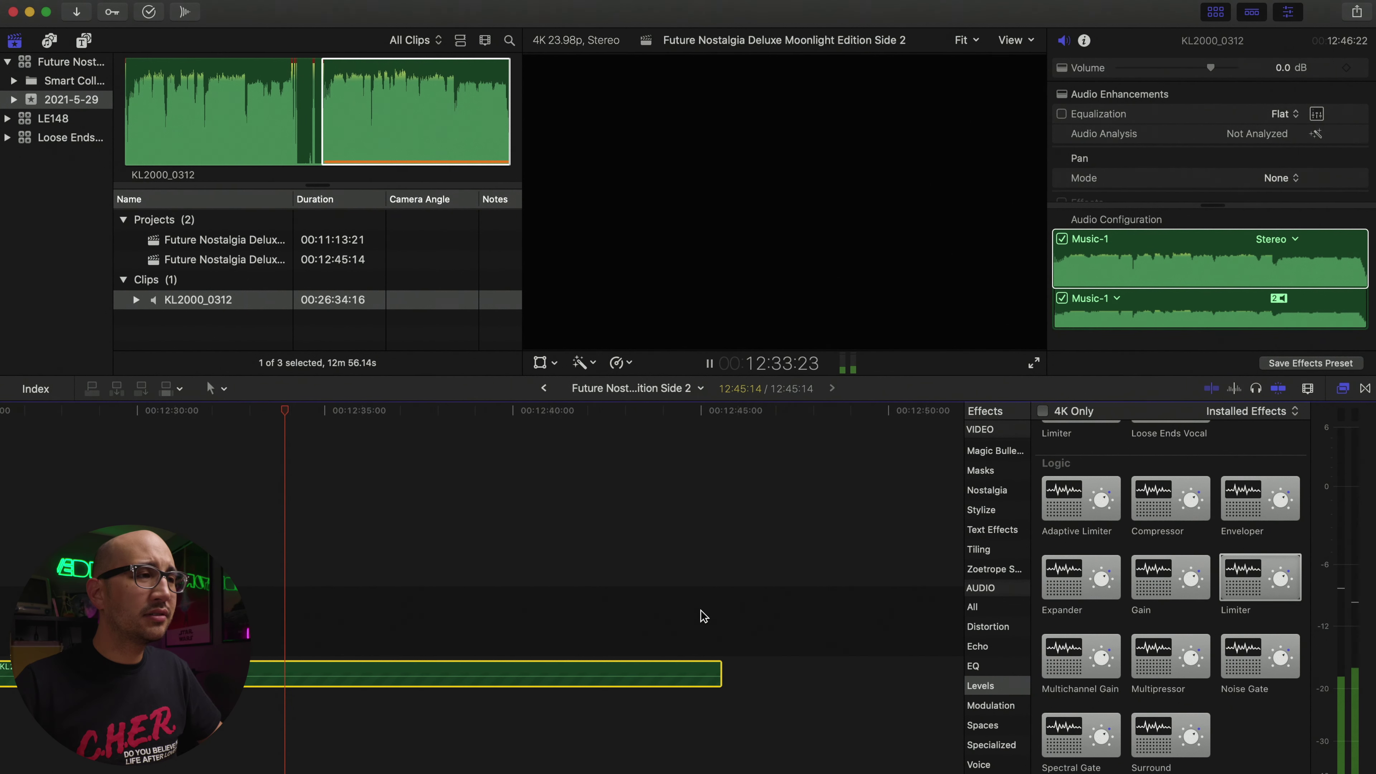
left_click(559, 608)
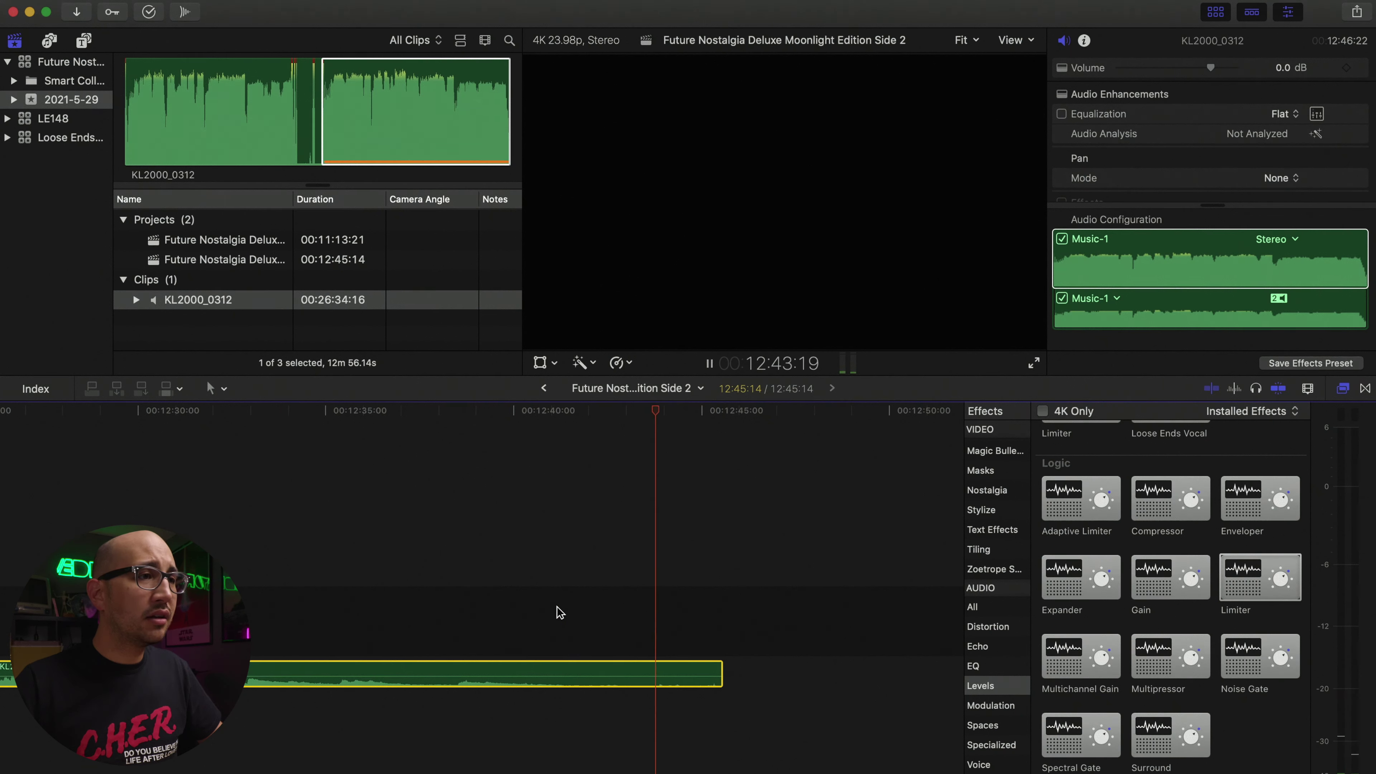
key("space")
key("shift+super+a")
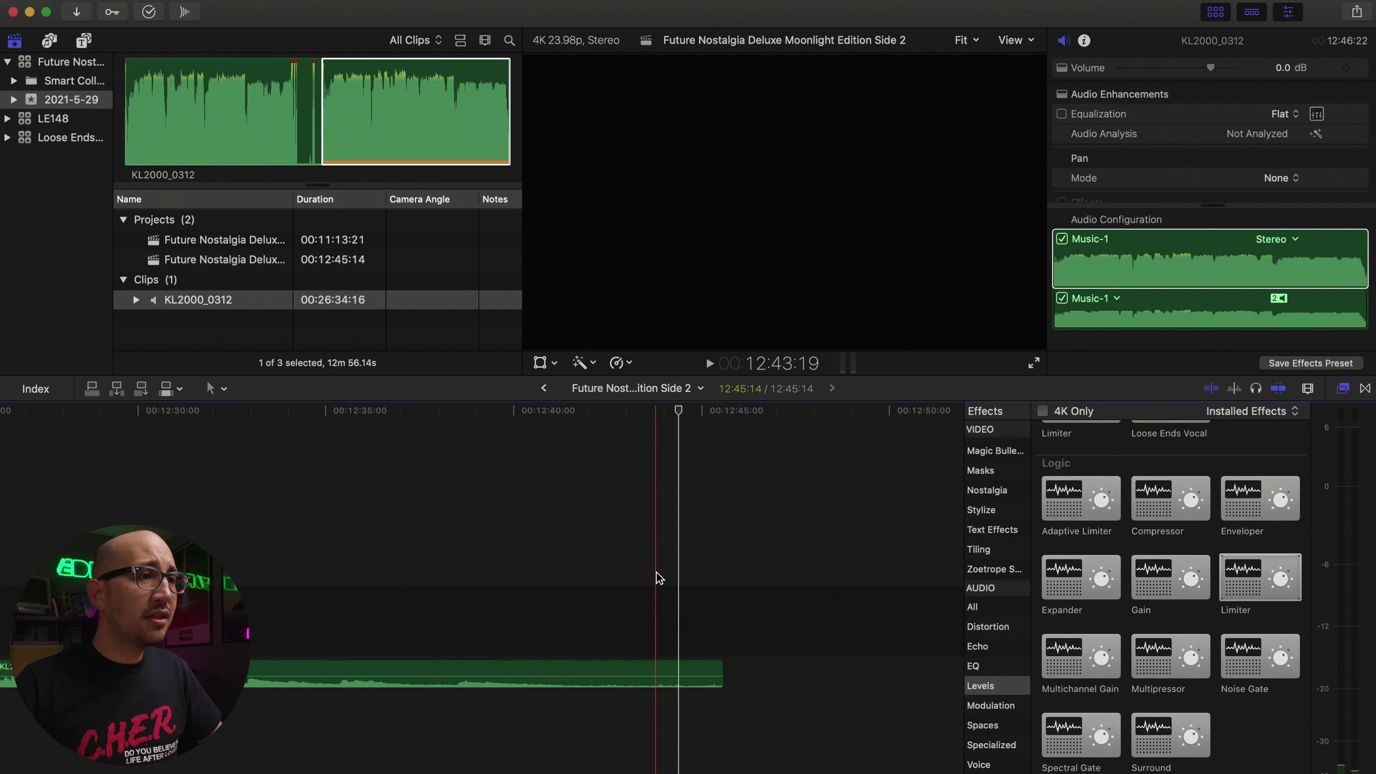
left_click(658, 578)
left_click_drag(716, 673, 590, 675)
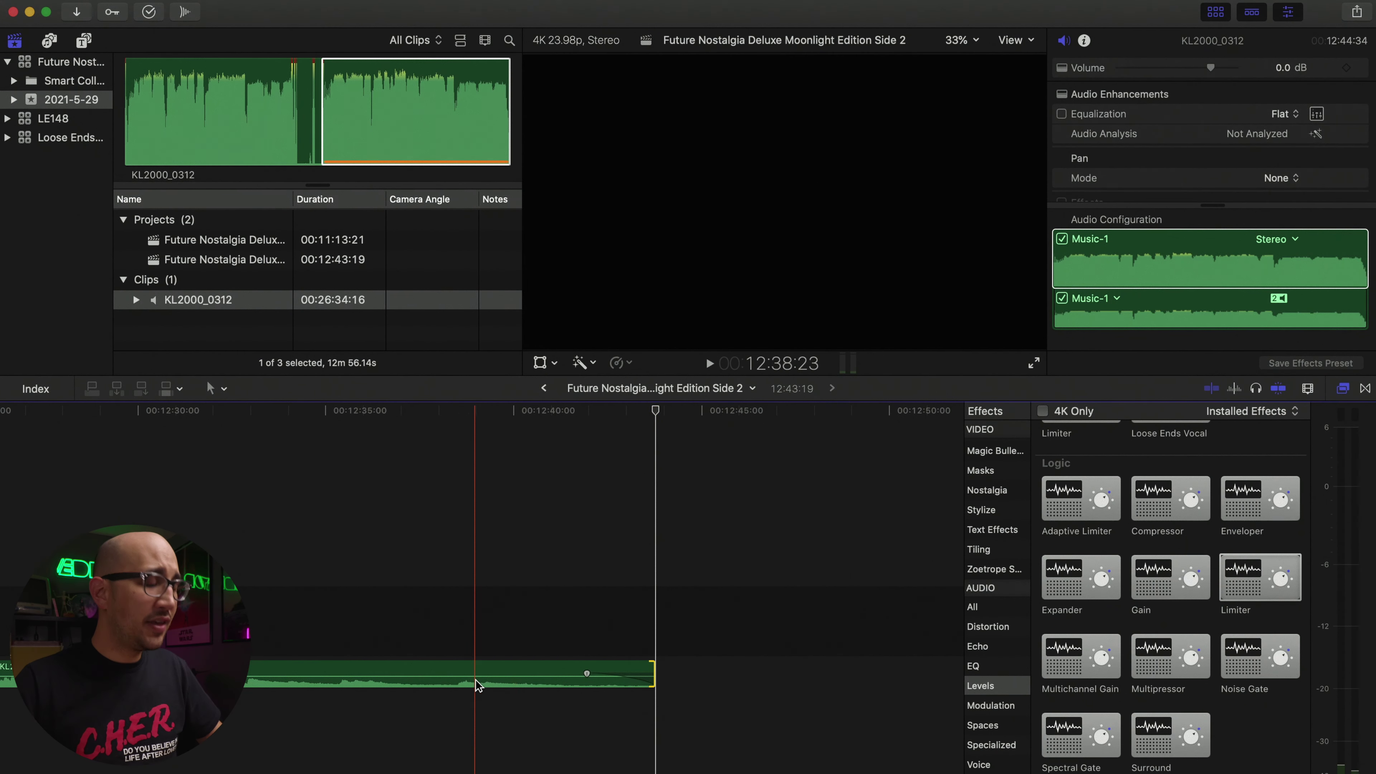
Step: Adjust the grey gap clip to 12:16:00 so the project runs 12:43:19
key("shift+z")
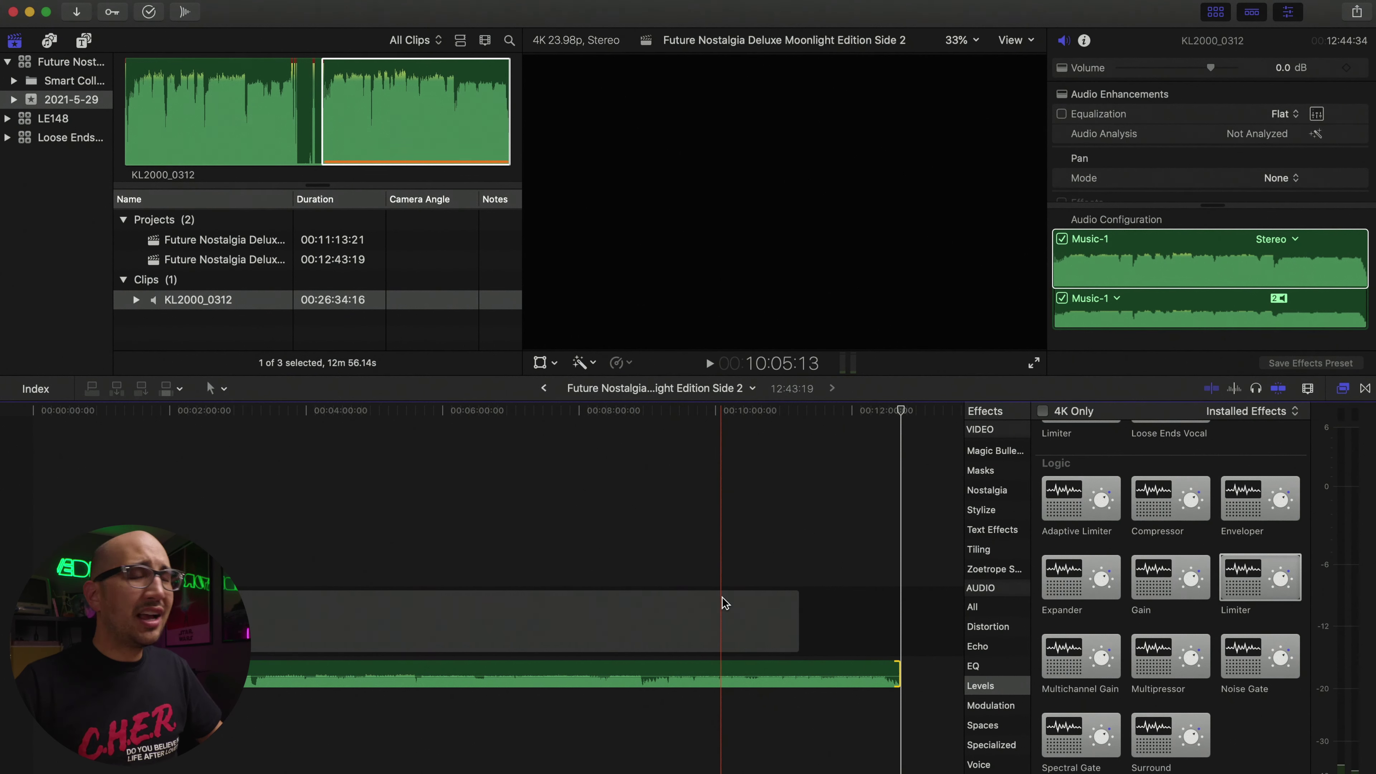
left_click(792, 609)
left_click_drag(792, 609, 862, 610)
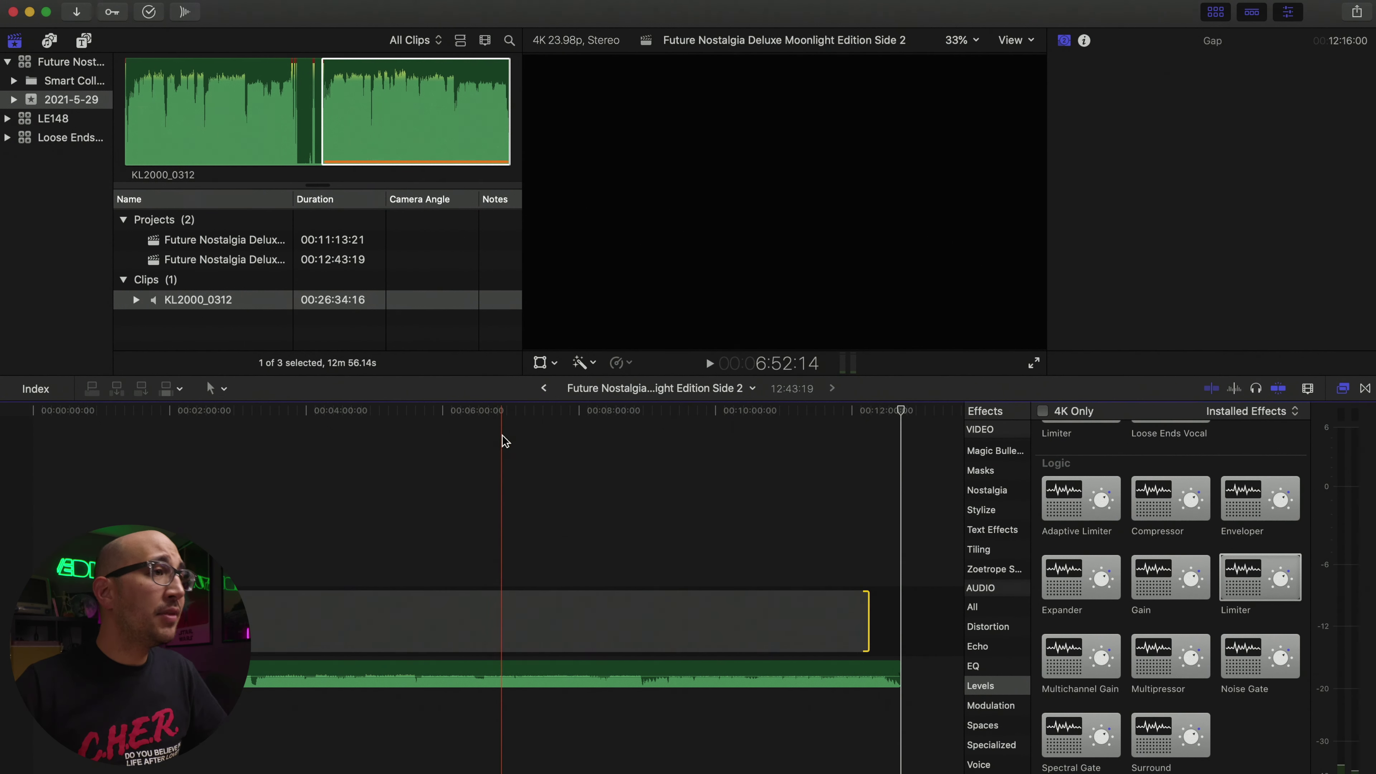
left_click(205, 239)
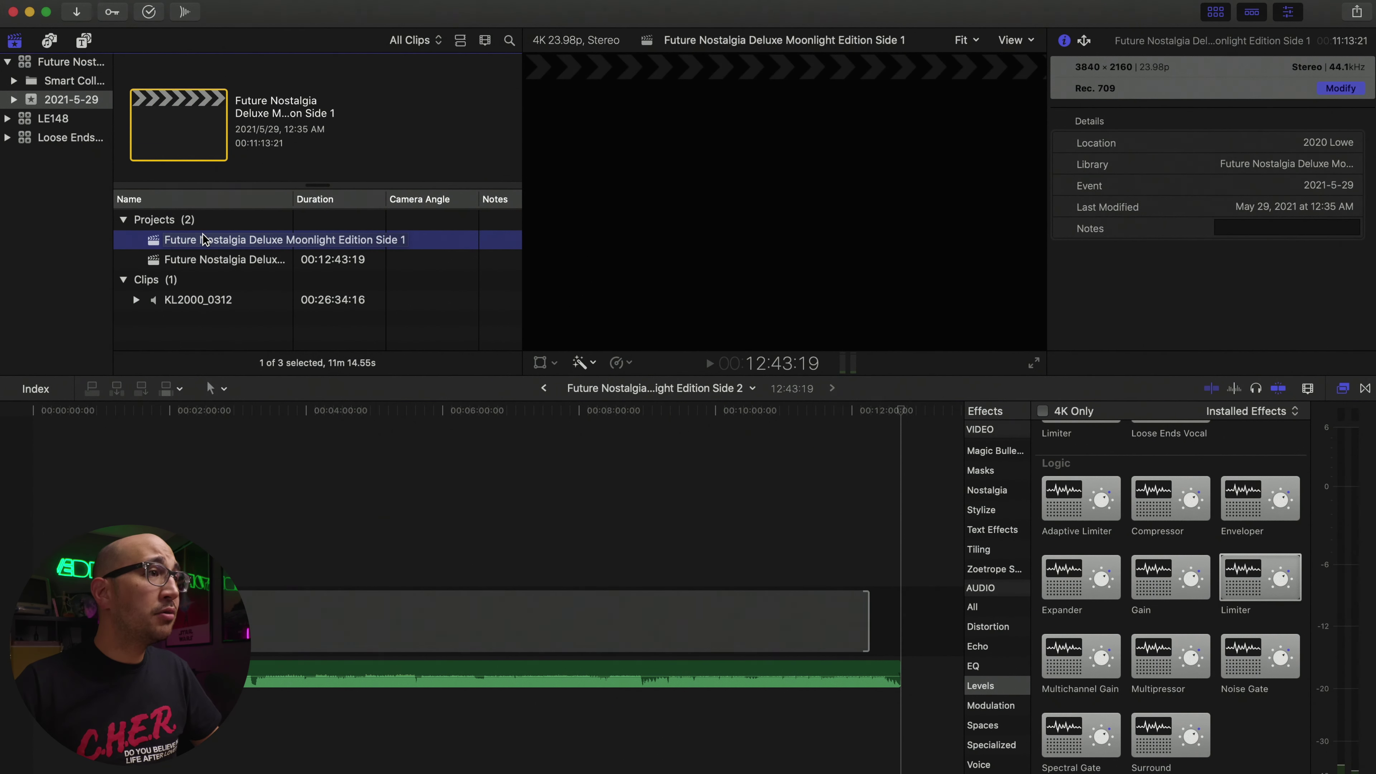
Step: Paste the Side 1 audio clip's effects onto the Side 2 audio clip
double_click(204, 239)
left_click(347, 675)
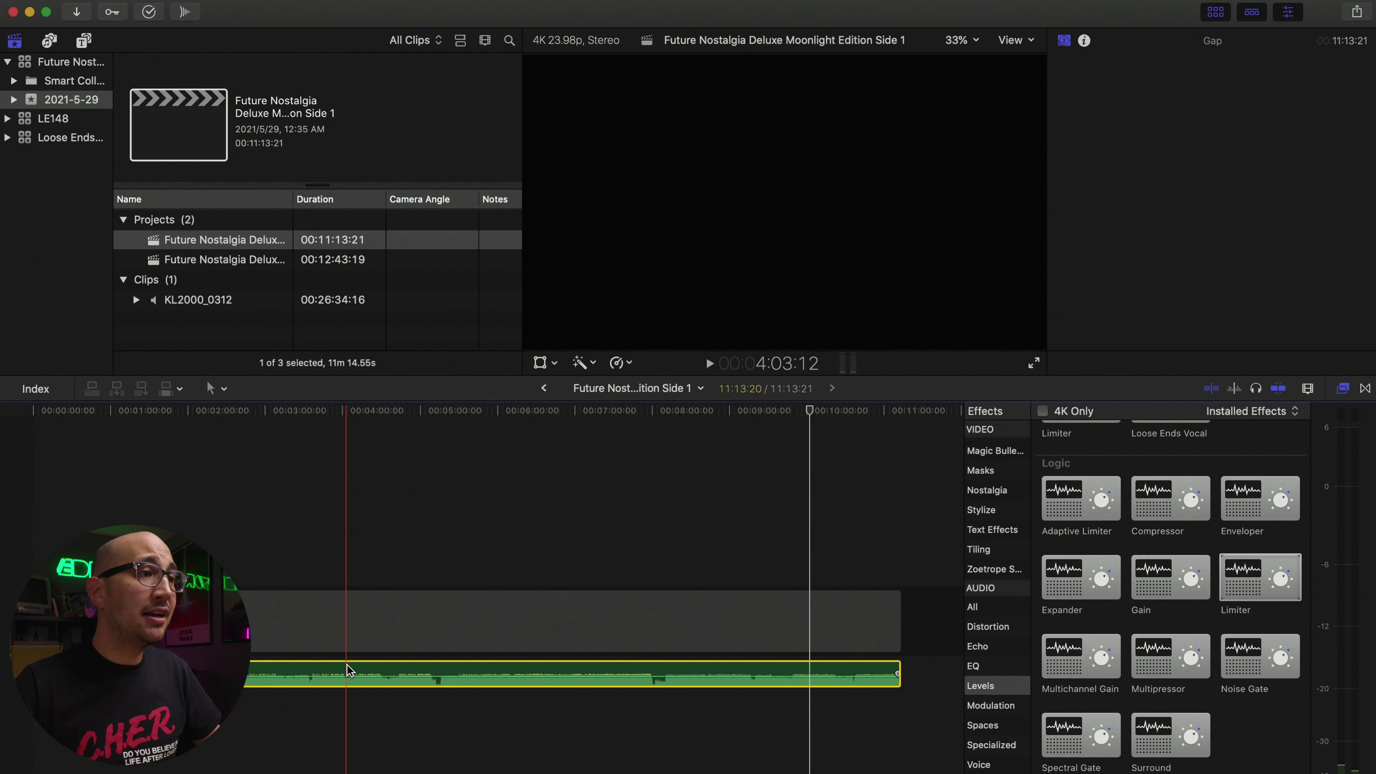
double_click(222, 261)
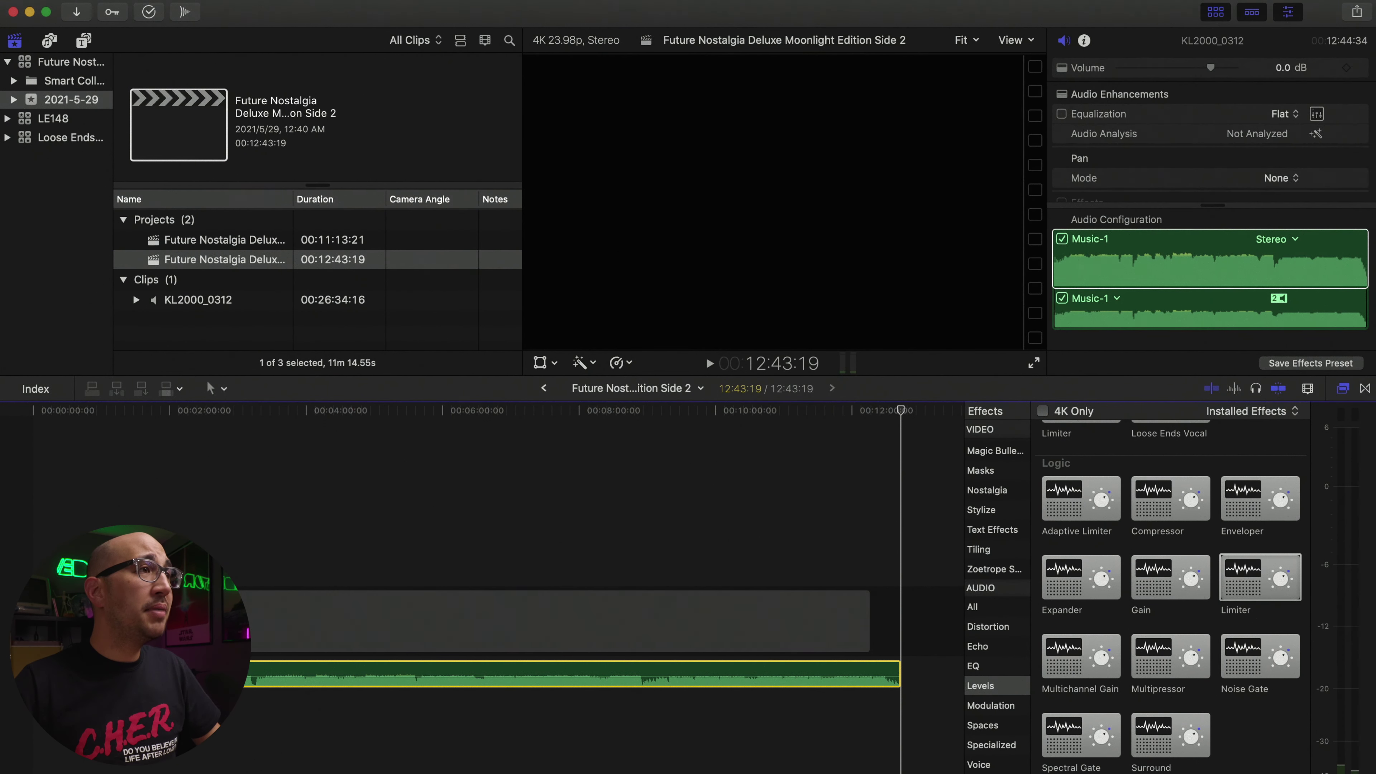
left_click(169, 2)
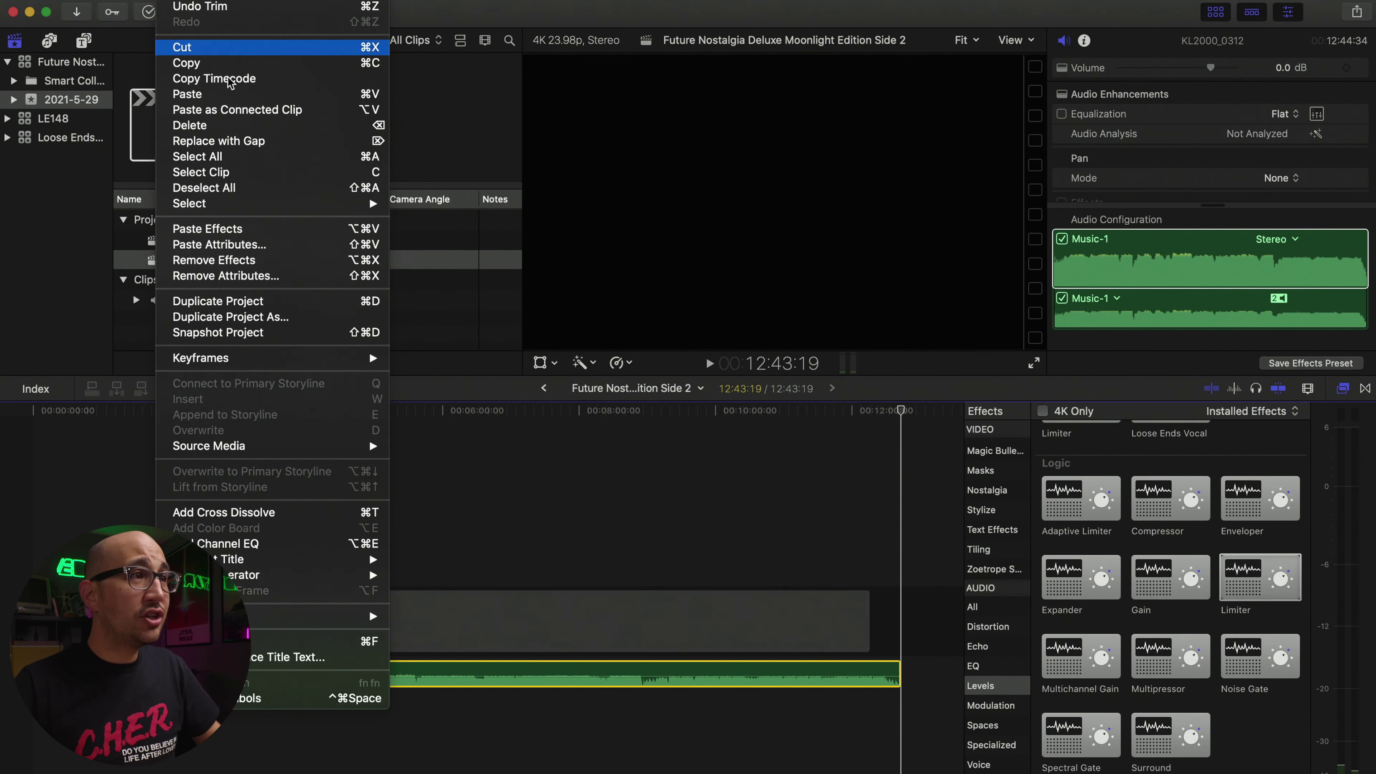
left_click(270, 229)
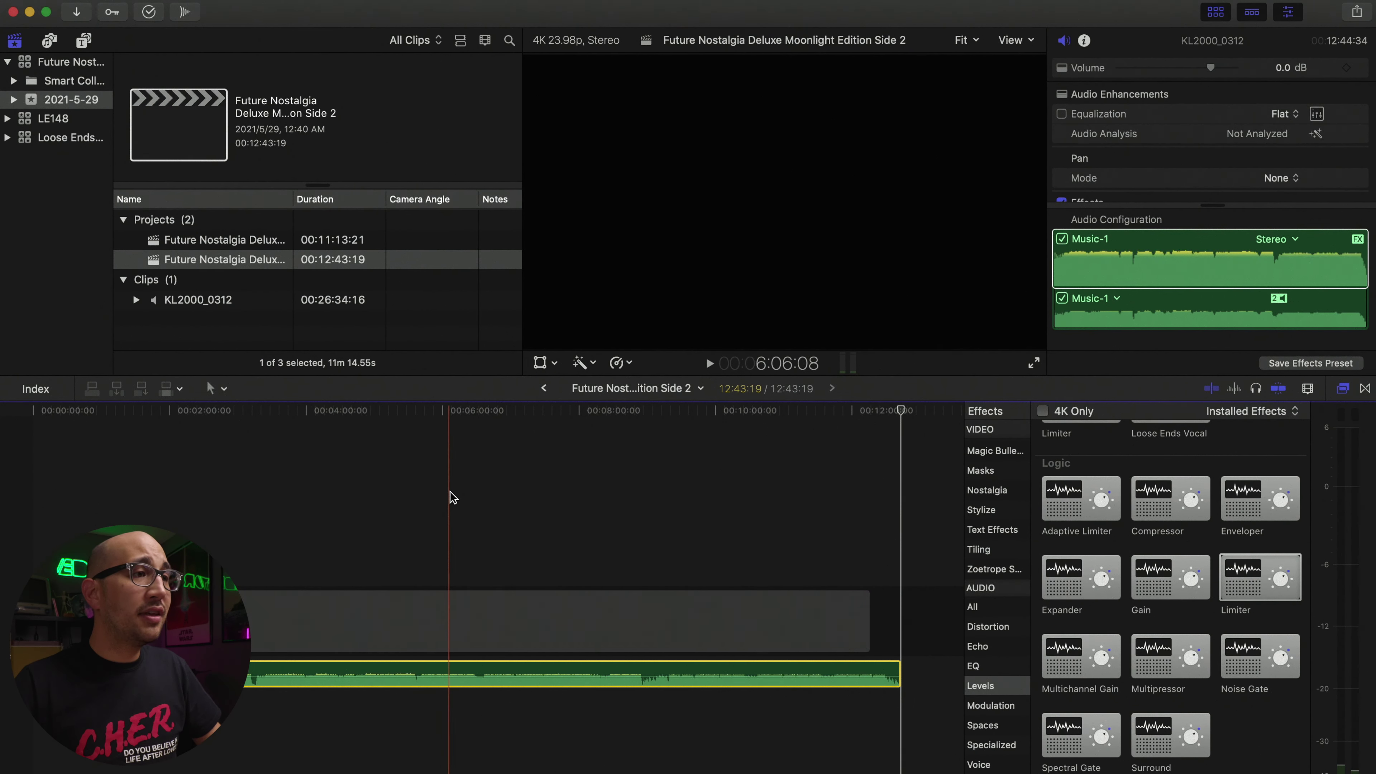
Step: Check the Limiter settings (+3.0 dB gain, Legacy mode) and play back the limited audio
left_click(417, 486)
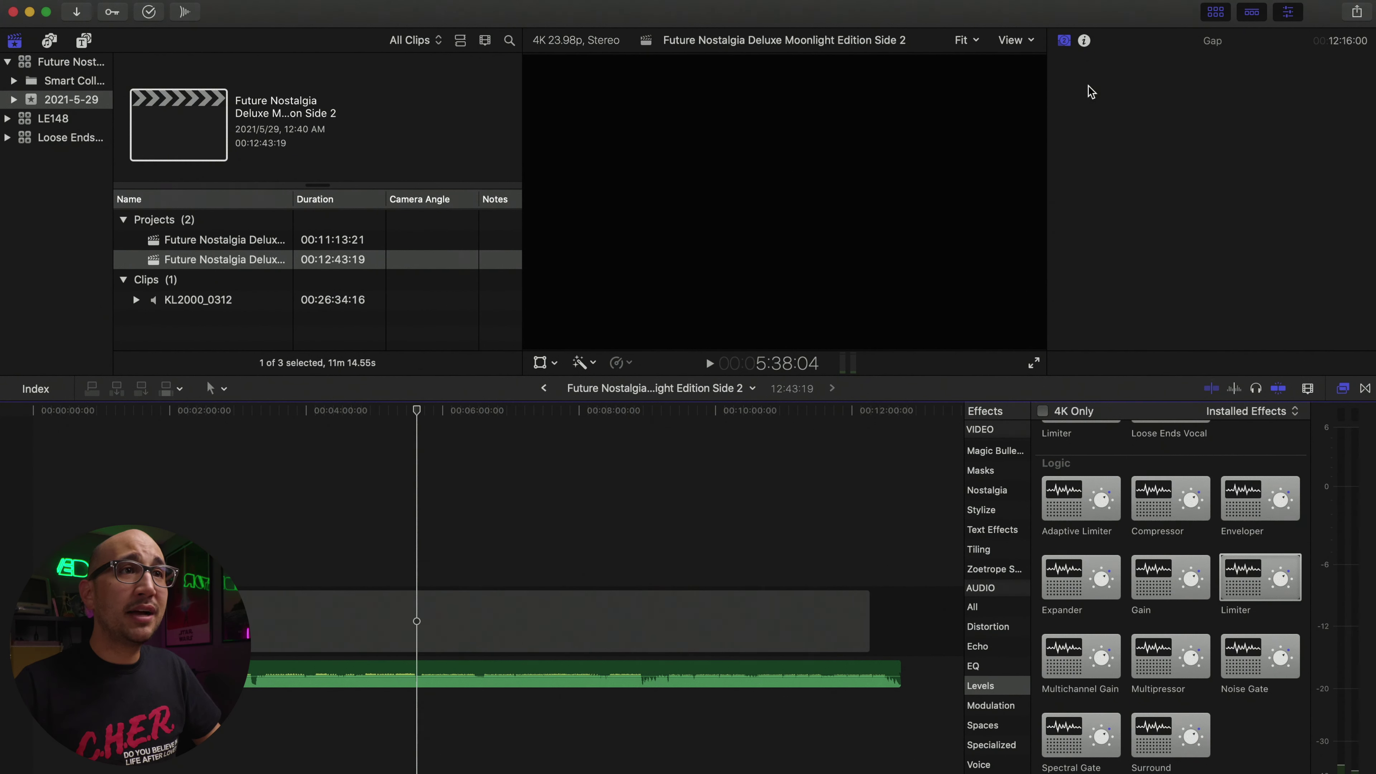
key("super+a")
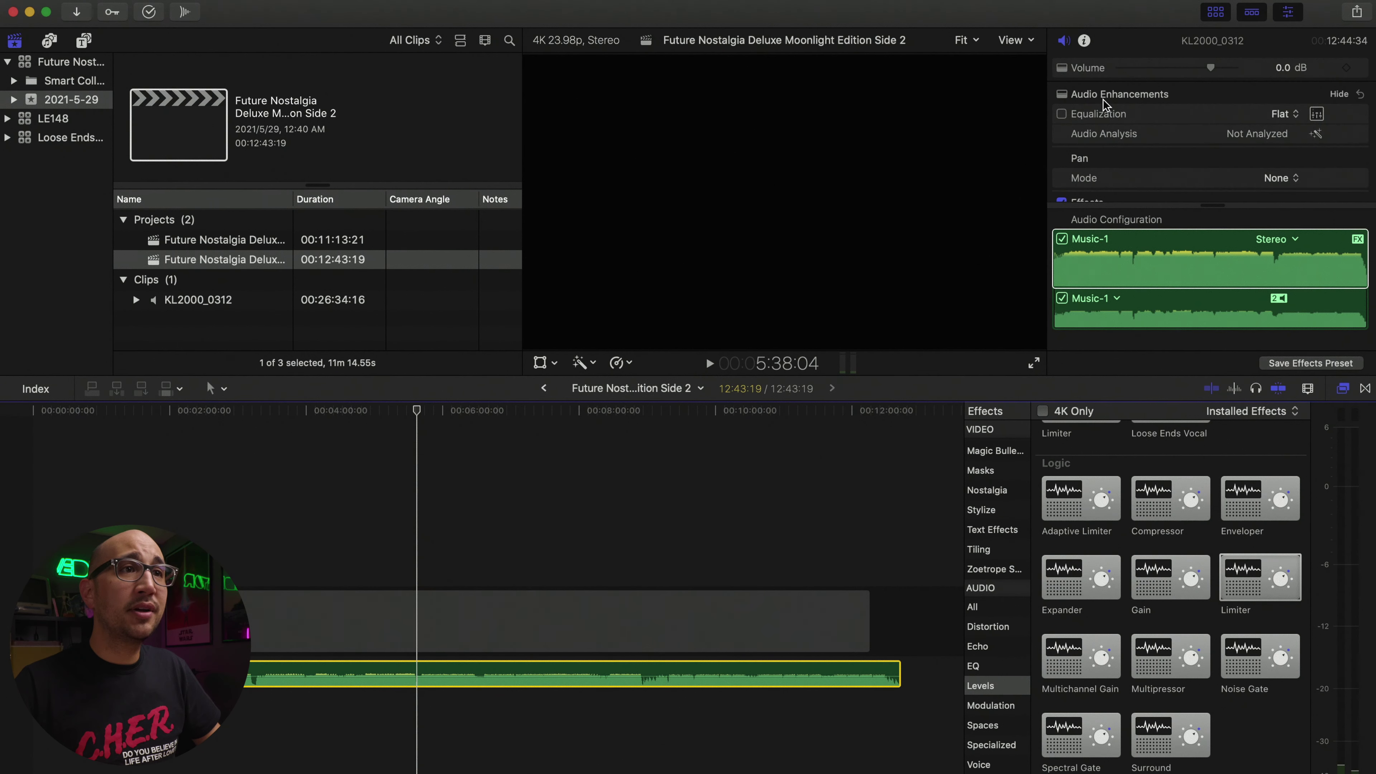
scroll(1290, 130, "down", 3)
left_click(1303, 140)
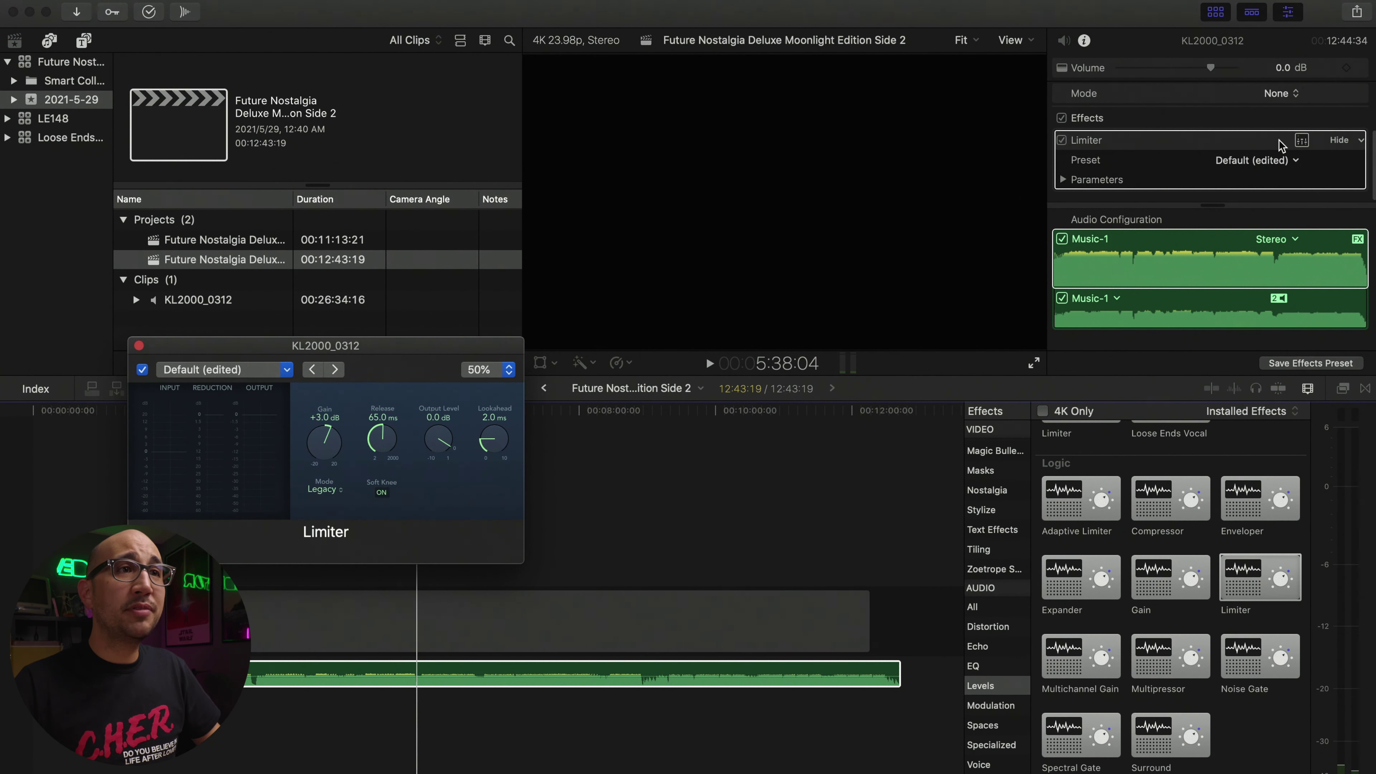
left_click(246, 610)
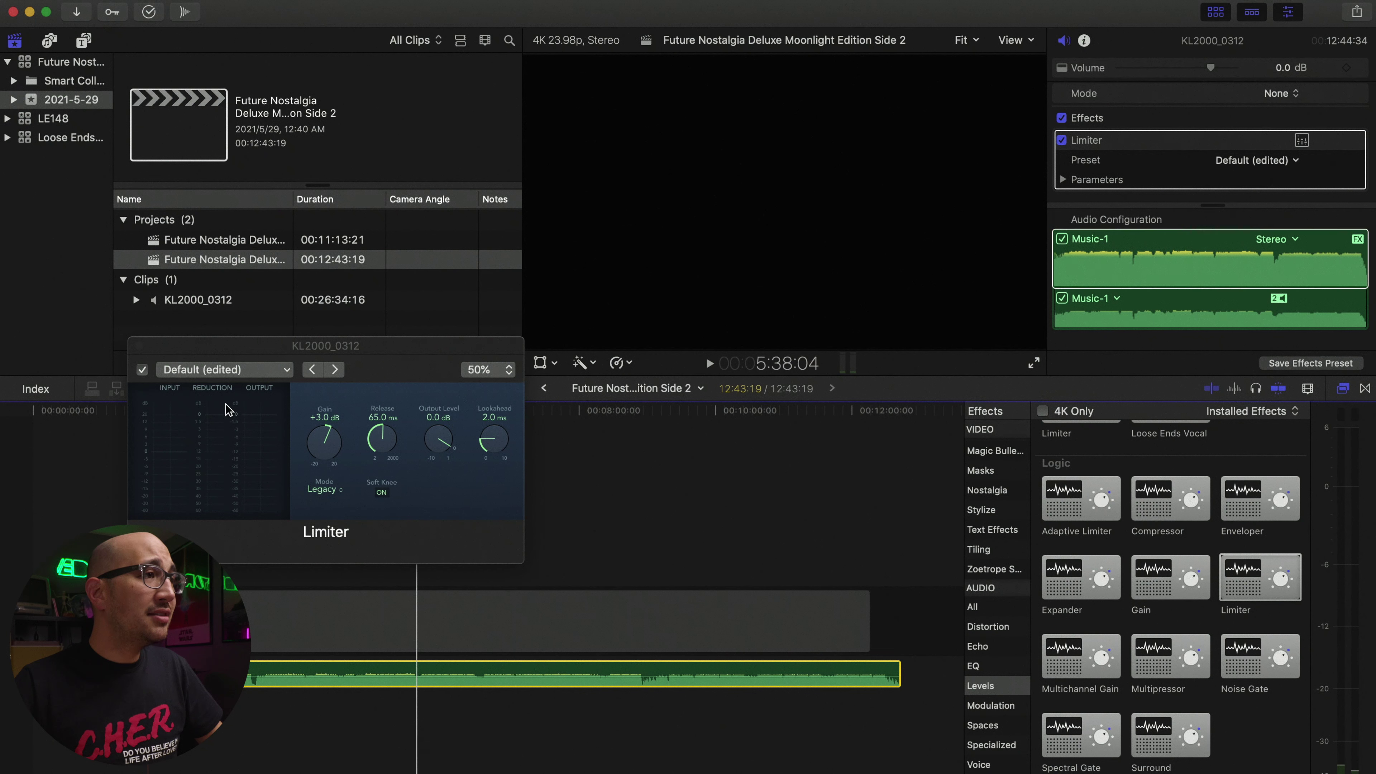
key("space")
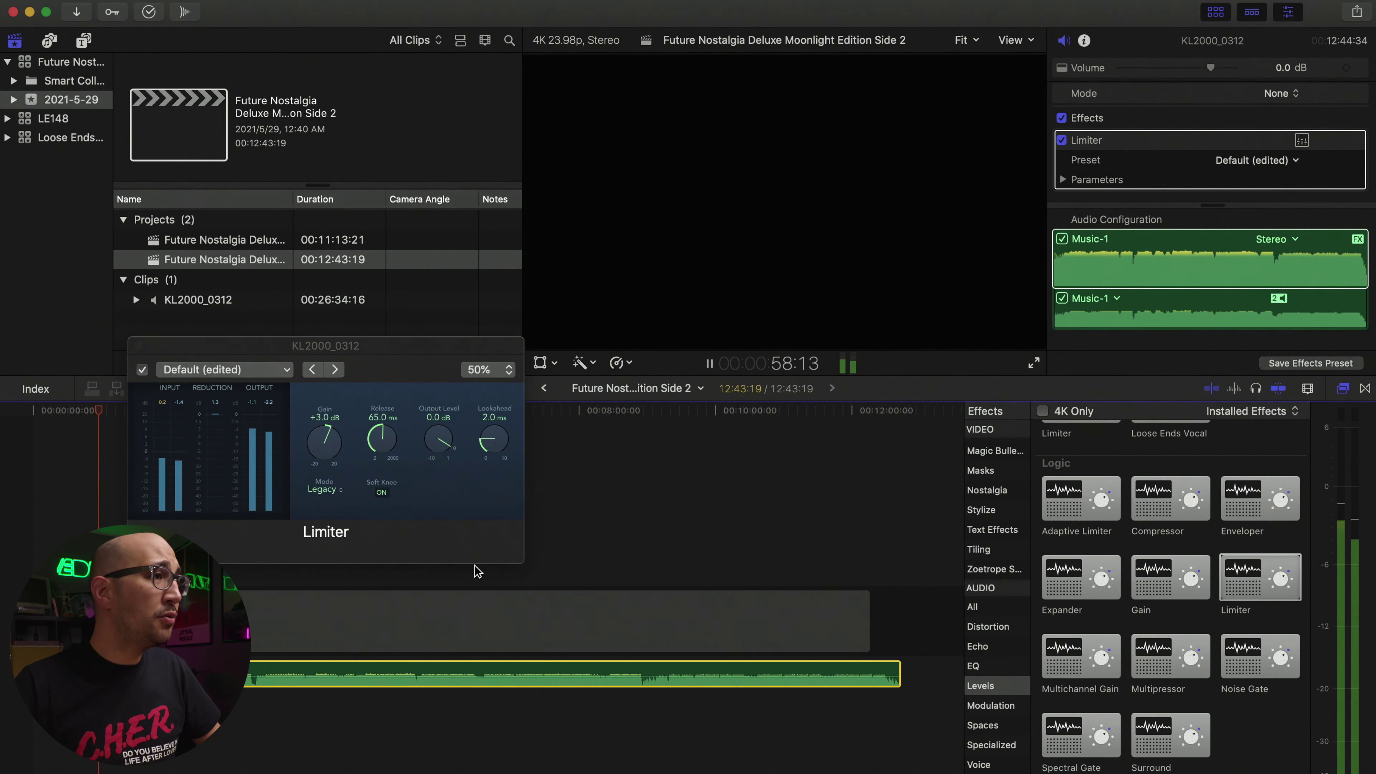
key("space")
key("space")
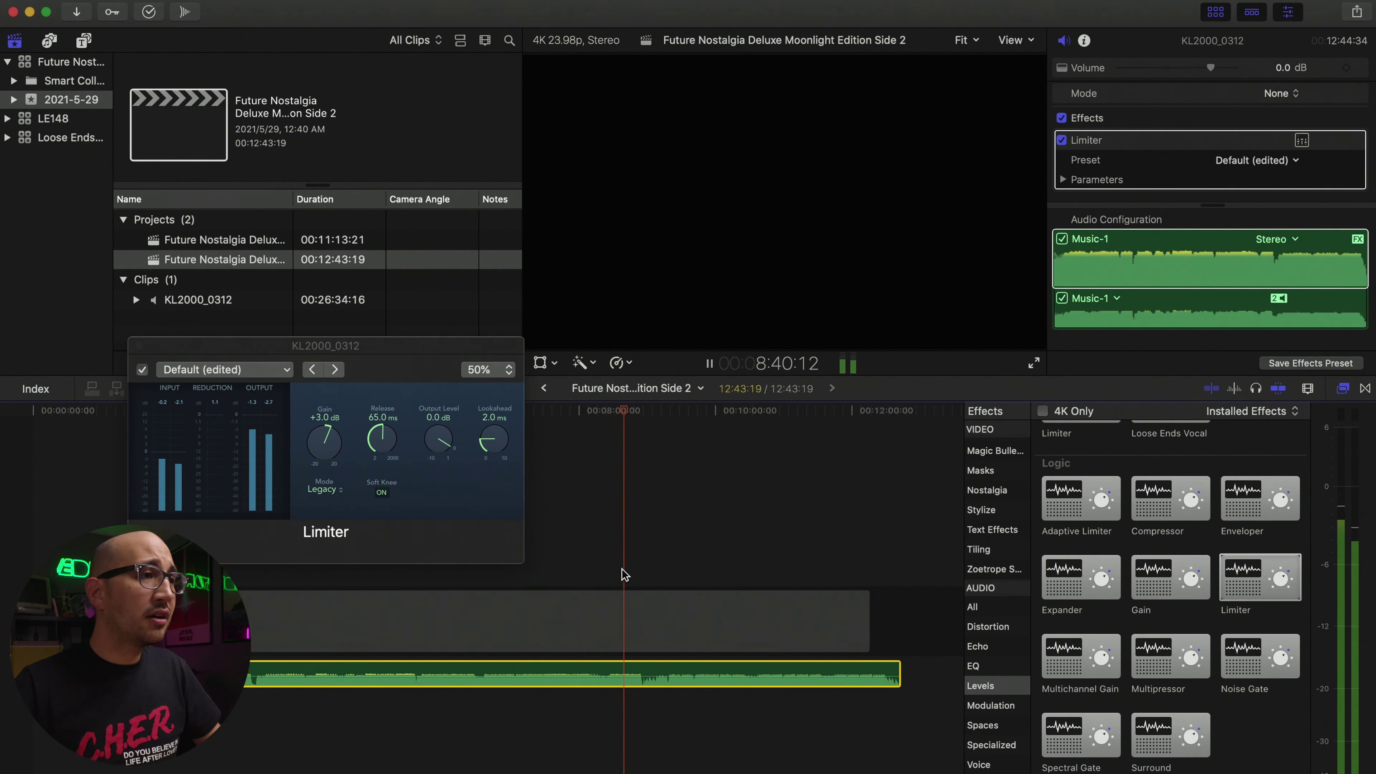
left_click(399, 615)
left_click(409, 615)
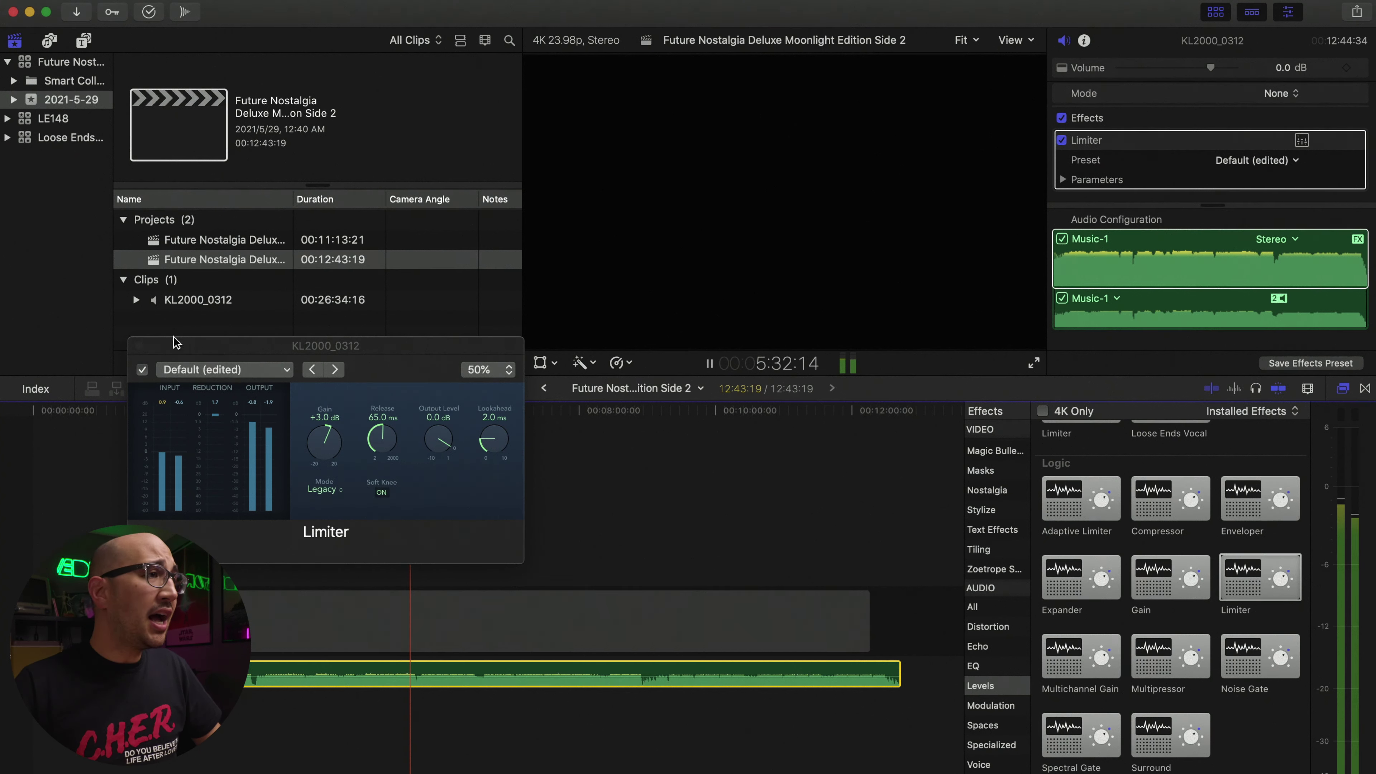
key("space")
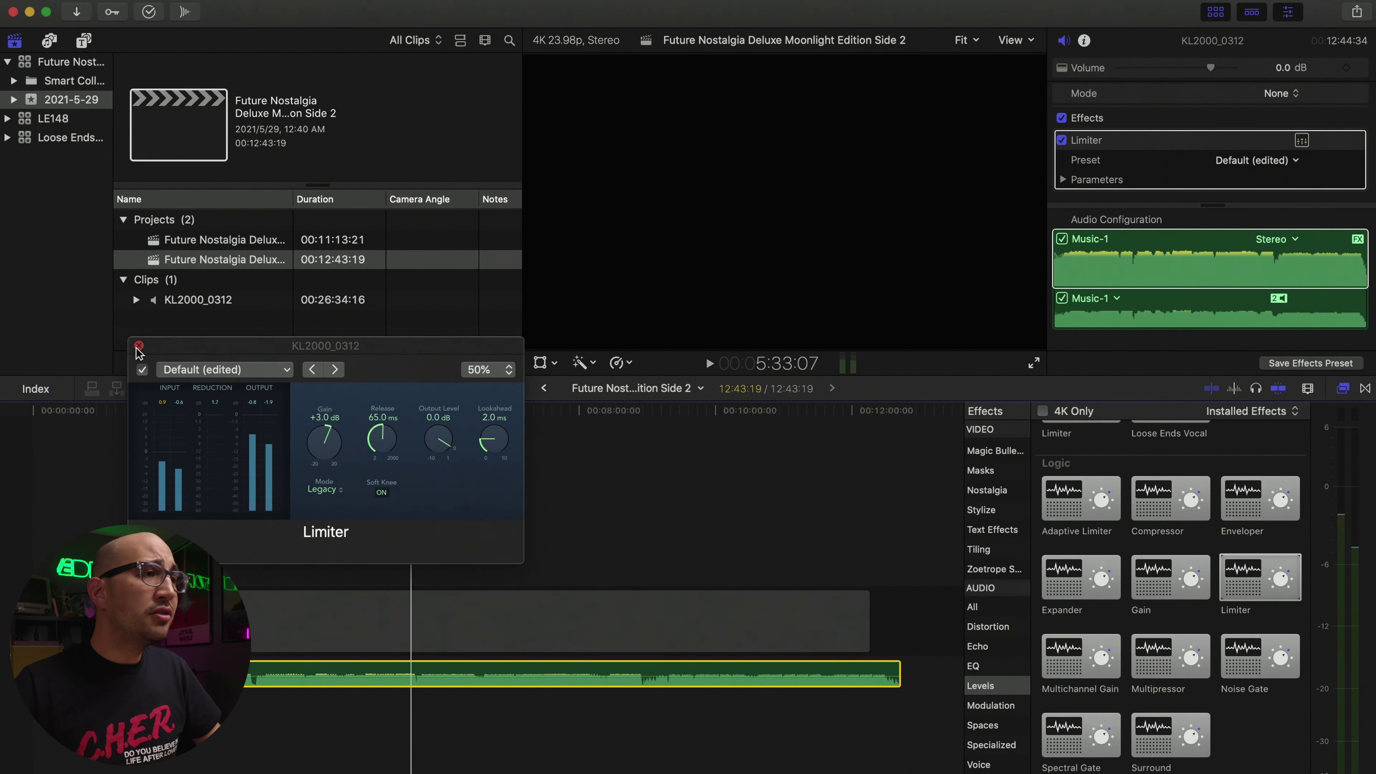
left_click(138, 346)
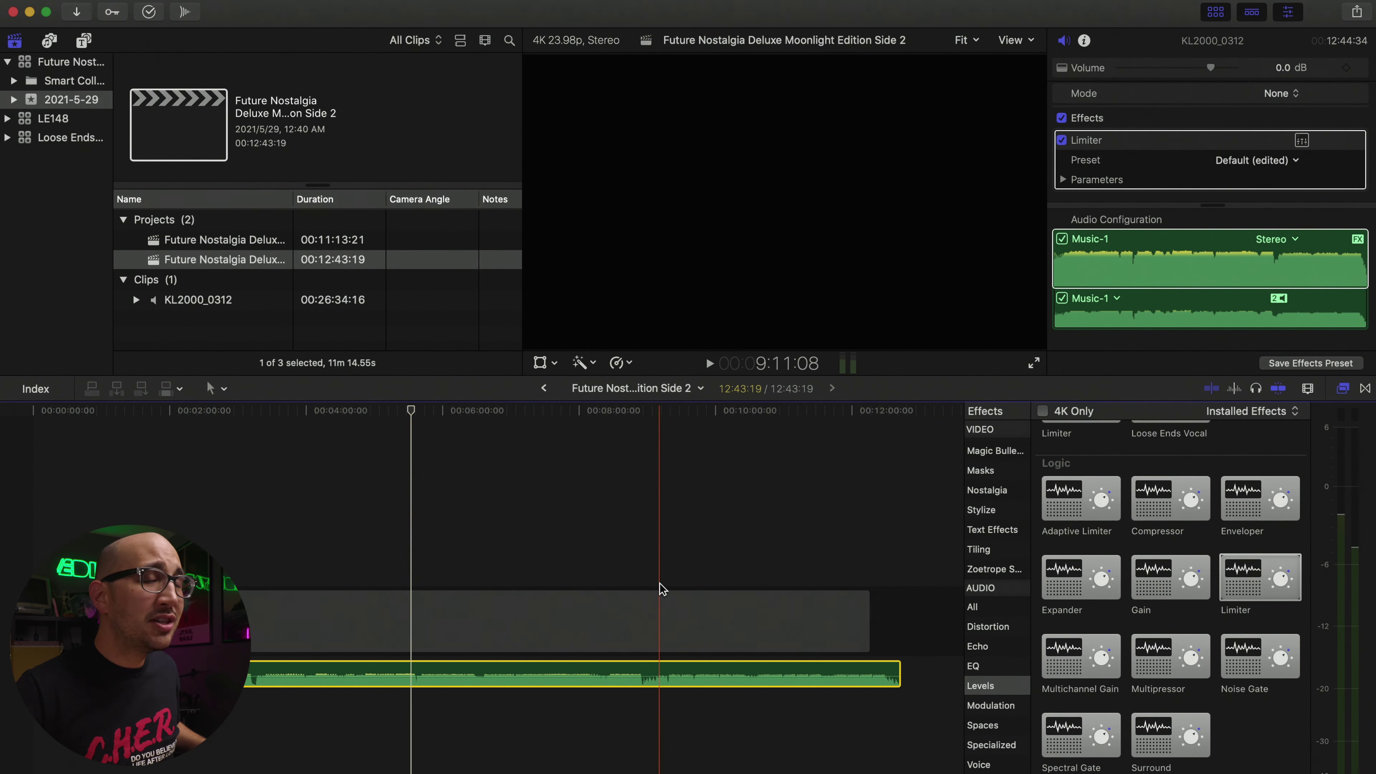
Step: Export the Side 2 project as a WAV file and view it in Finder beside Side 1.wav
left_click(689, 620)
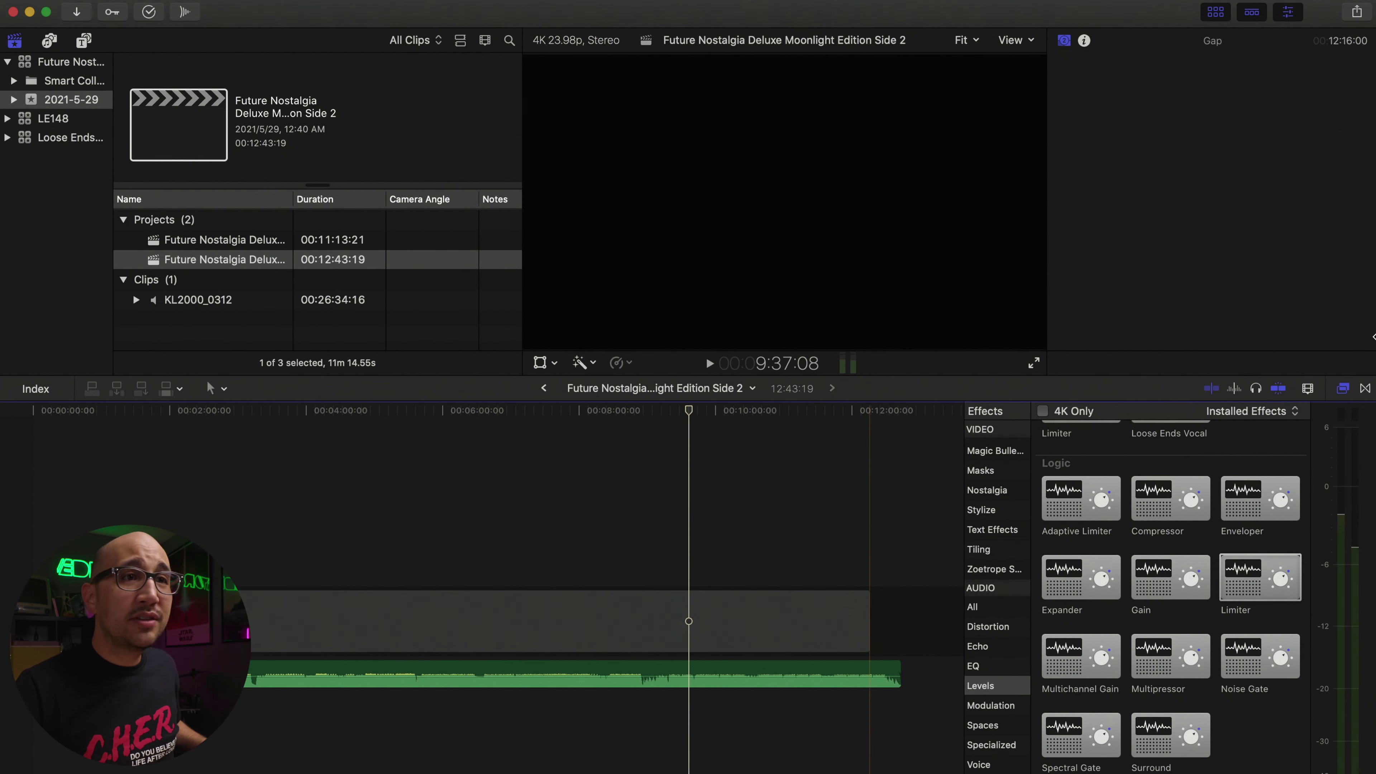
left_click(1357, 12)
left_click(1252, 314)
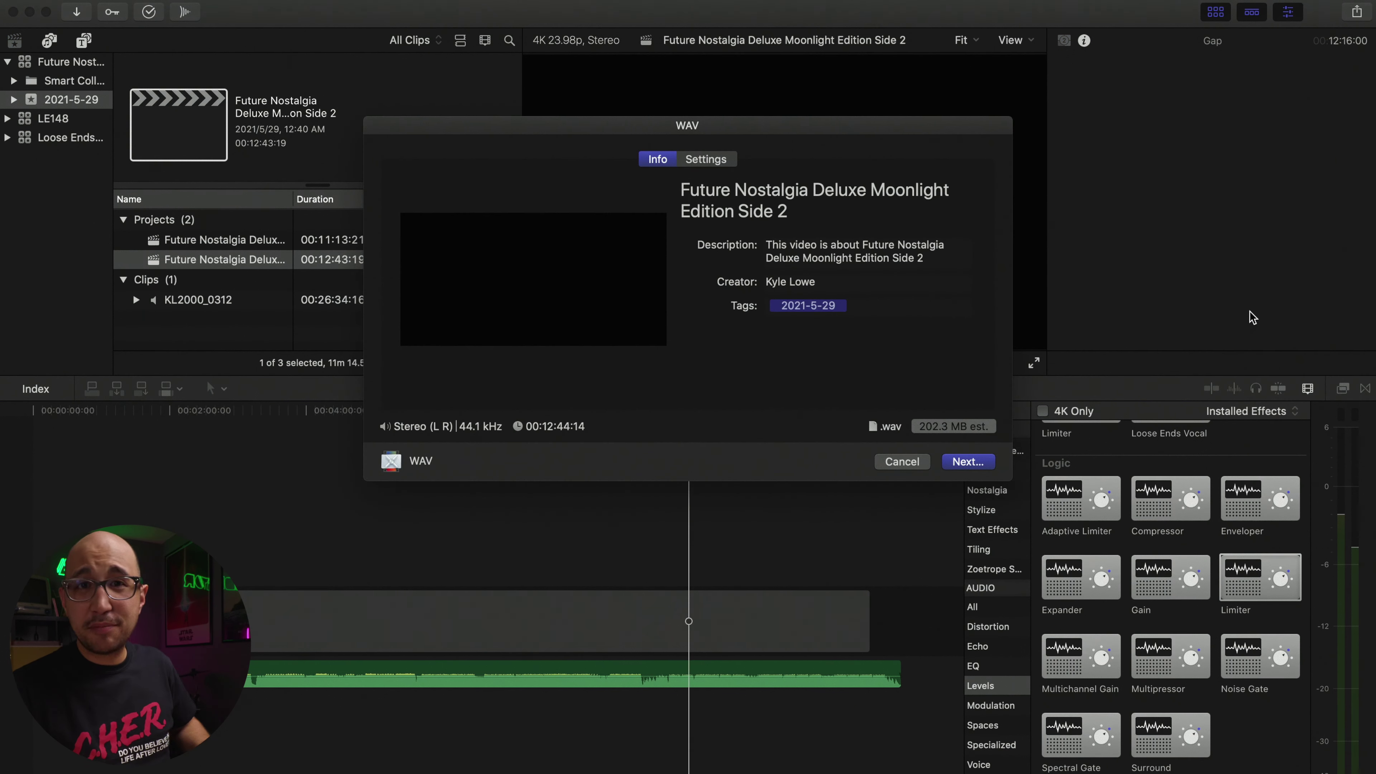
left_click(969, 466)
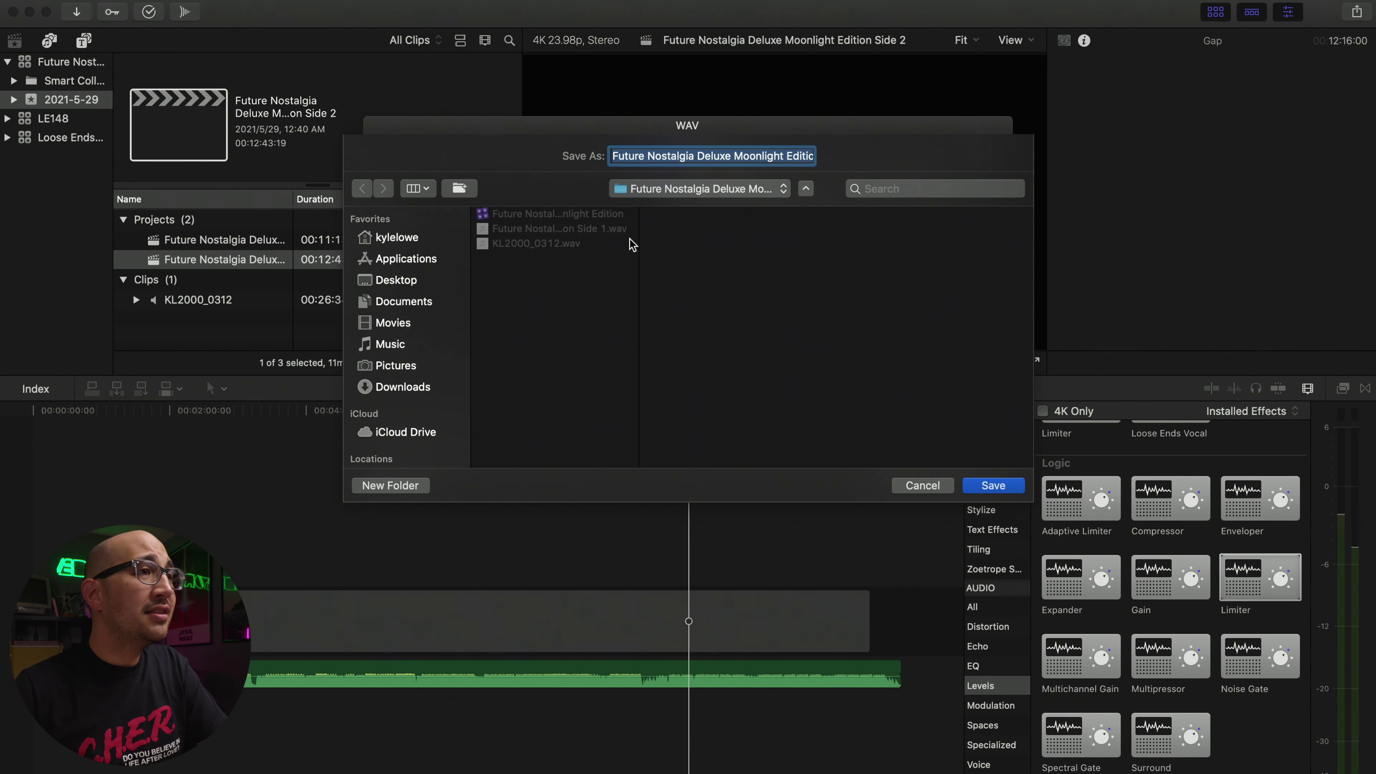
left_click(970, 485)
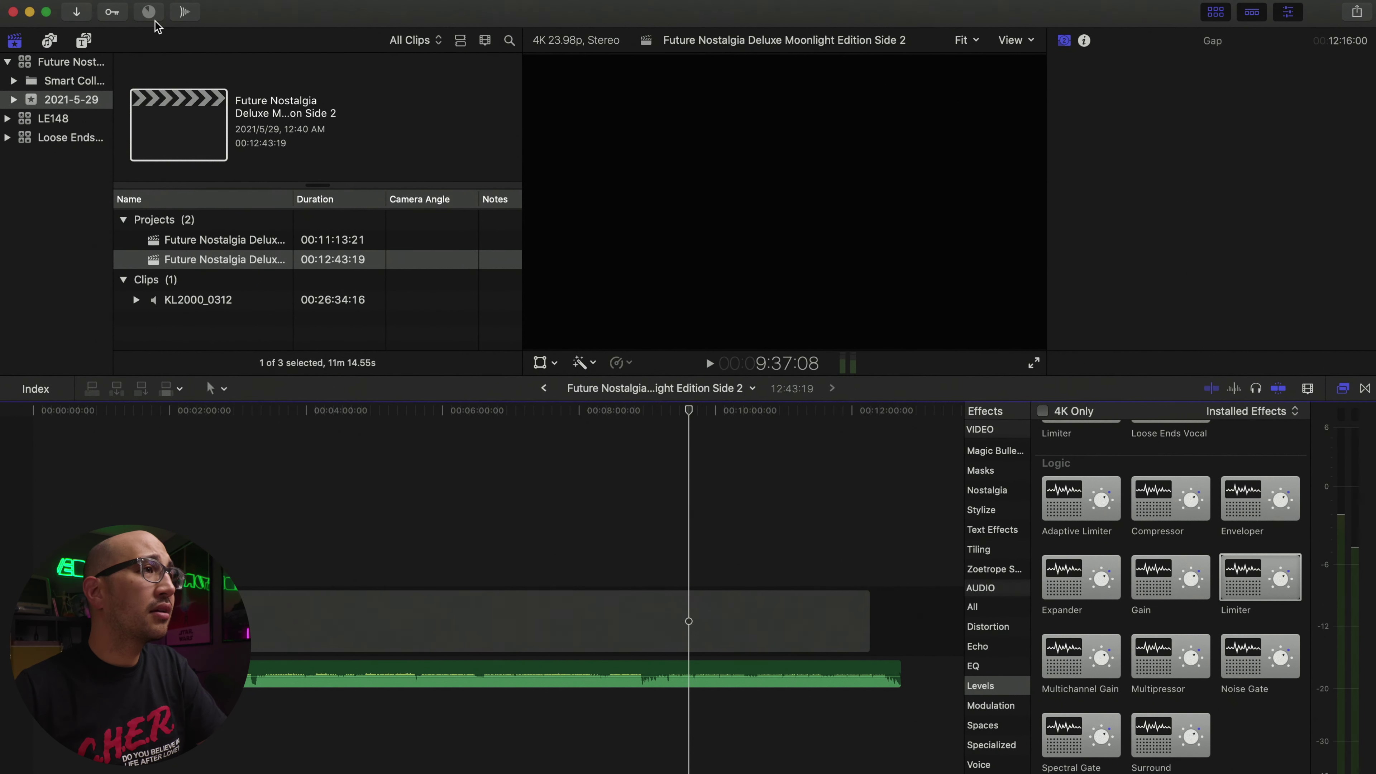
left_click(322, 756)
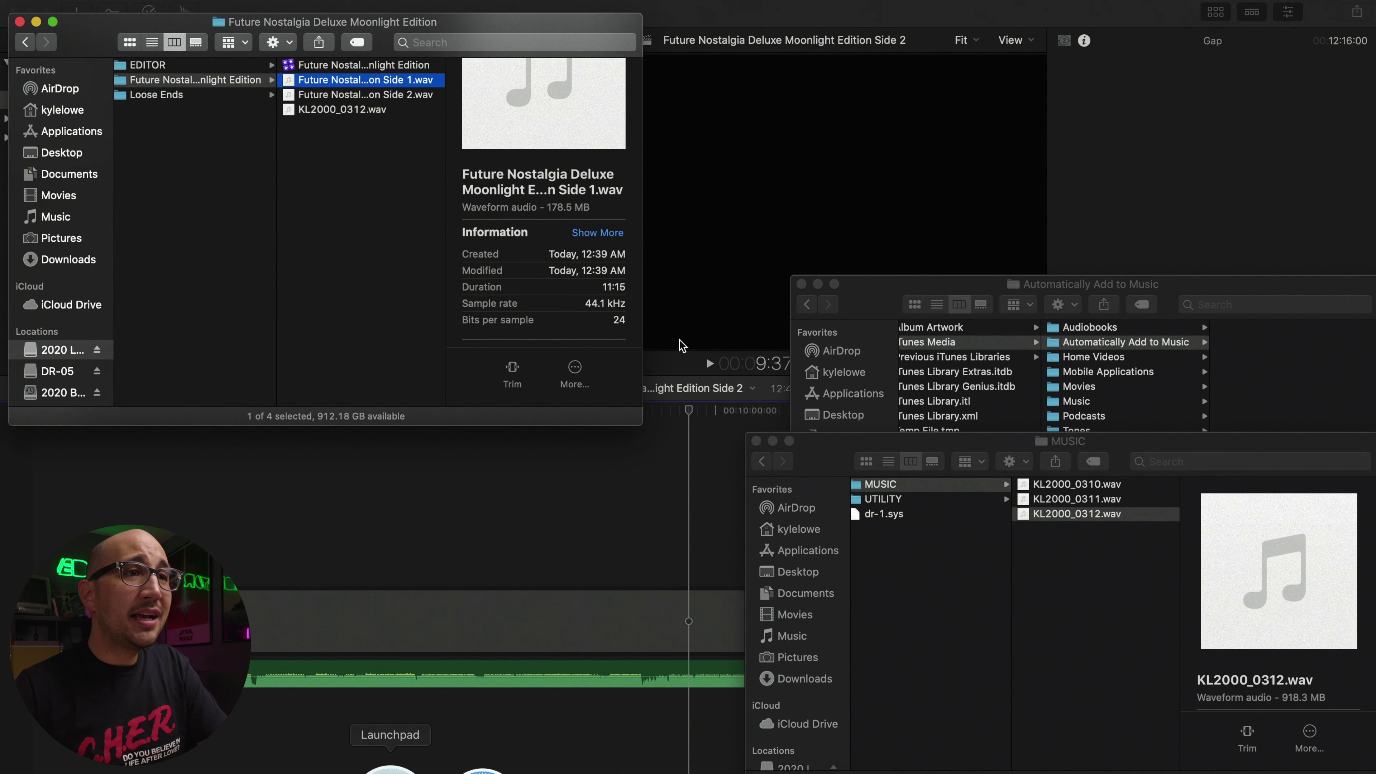
Step: Close the recorder's MUSIC folder window and reposition the Automatically Add to Music window
left_click(750, 447)
left_click(756, 441)
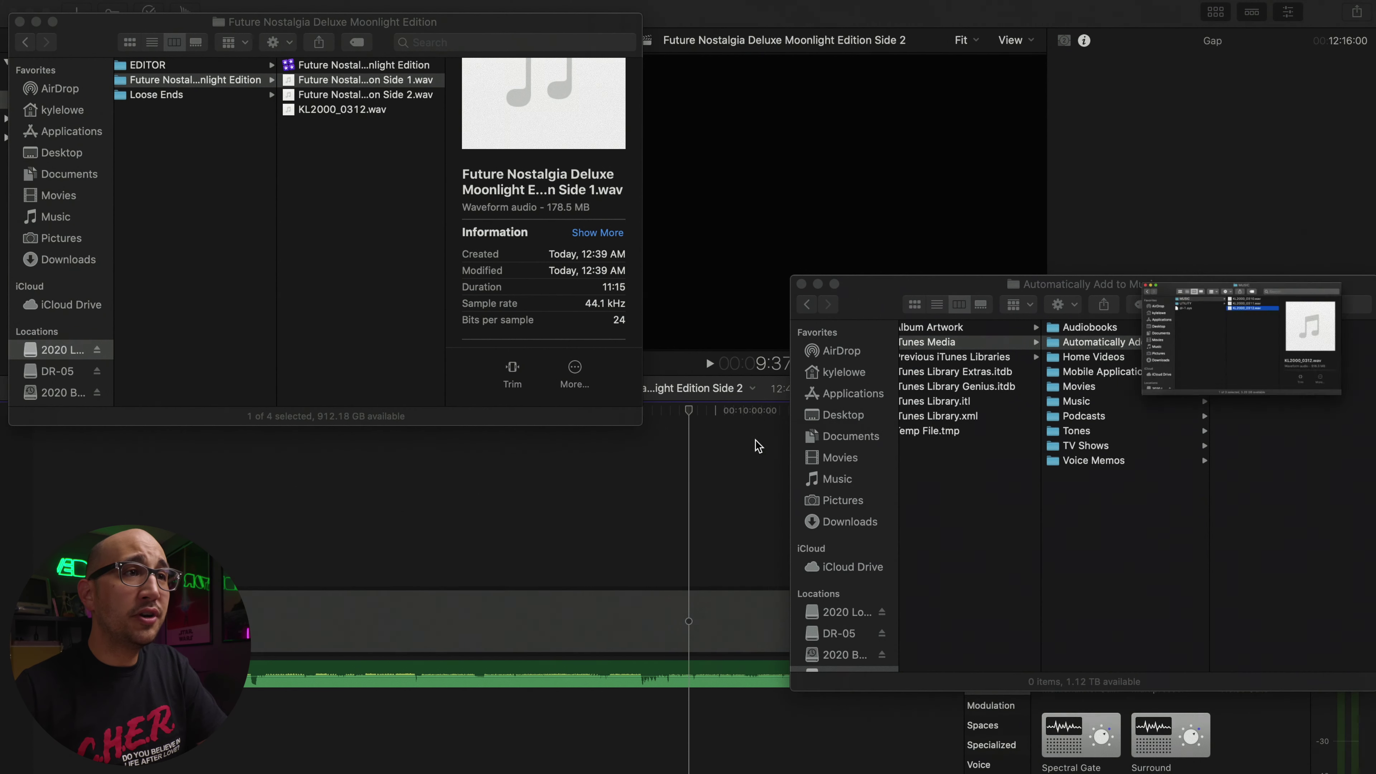
left_click(888, 306)
left_click_drag(888, 307, 710, 202)
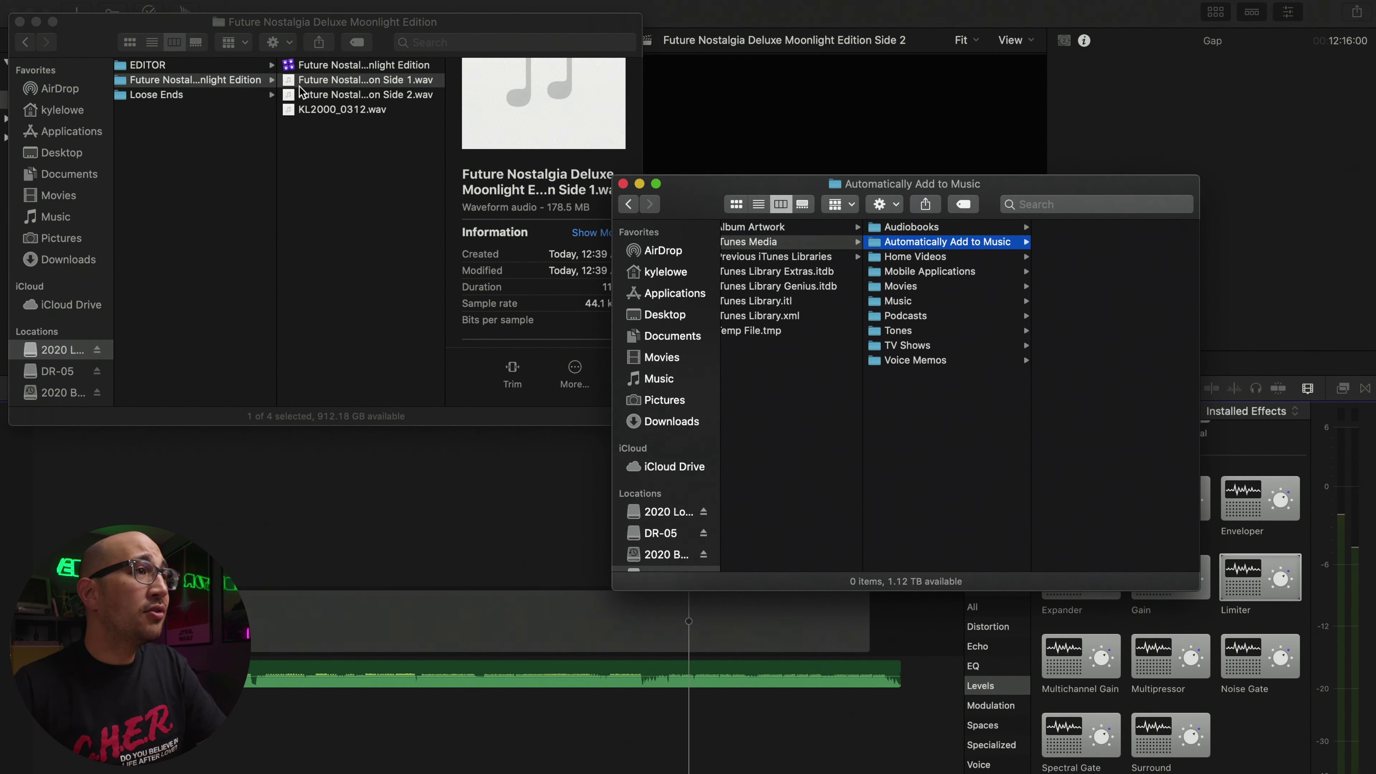
Step: Copy Side 1.wav and Side 2.wav into the Automatically Add to Music folder
left_click(288, 85)
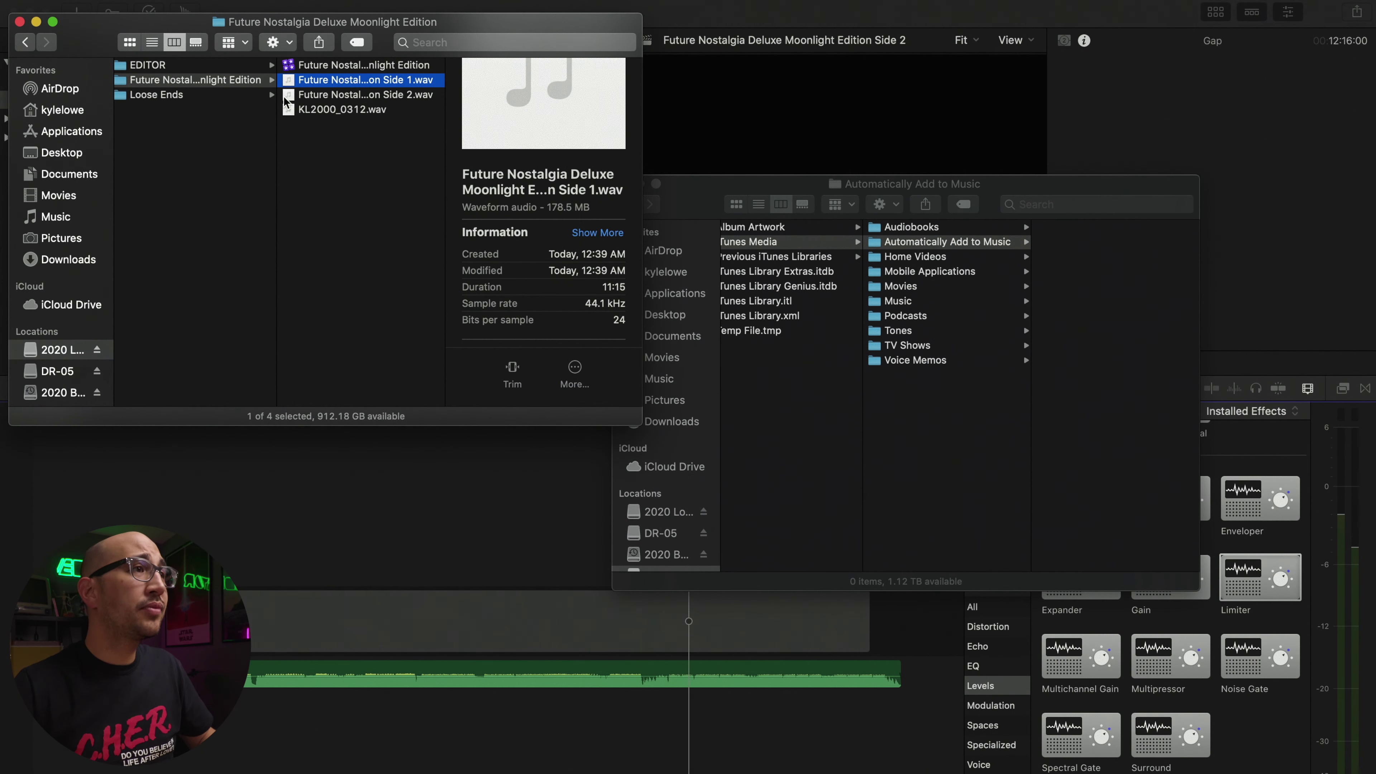
left_click(293, 97, "shift")
left_click_drag(316, 86, 1069, 308)
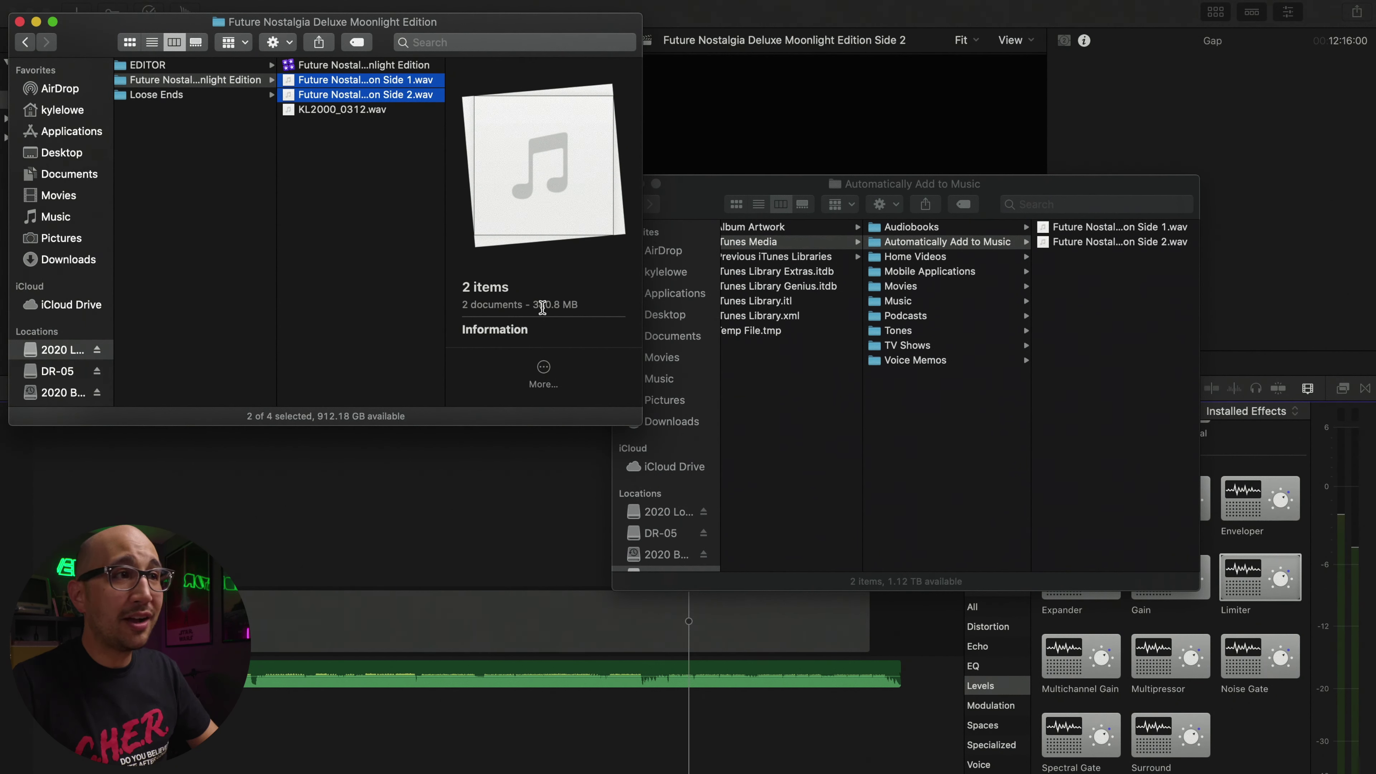
mouse_move(843, 767)
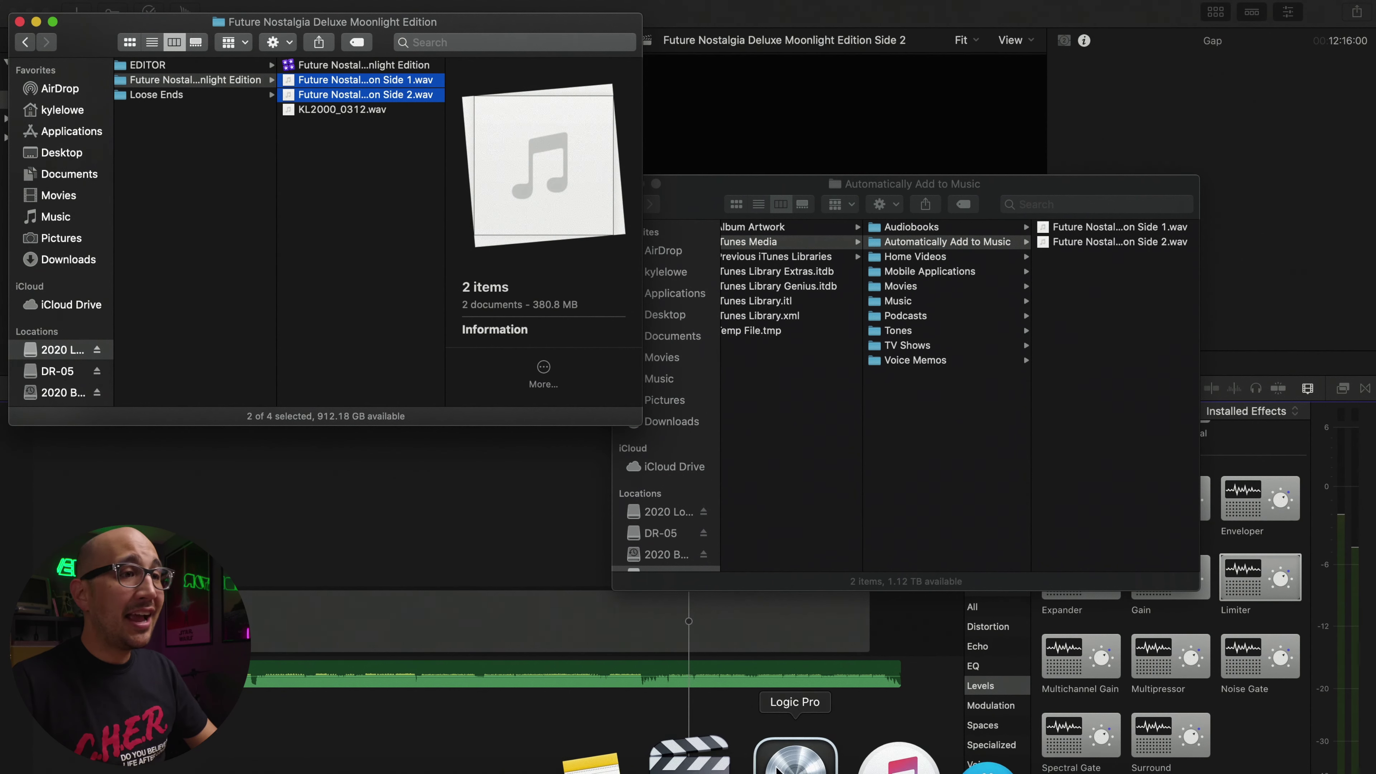
left_click(843, 759)
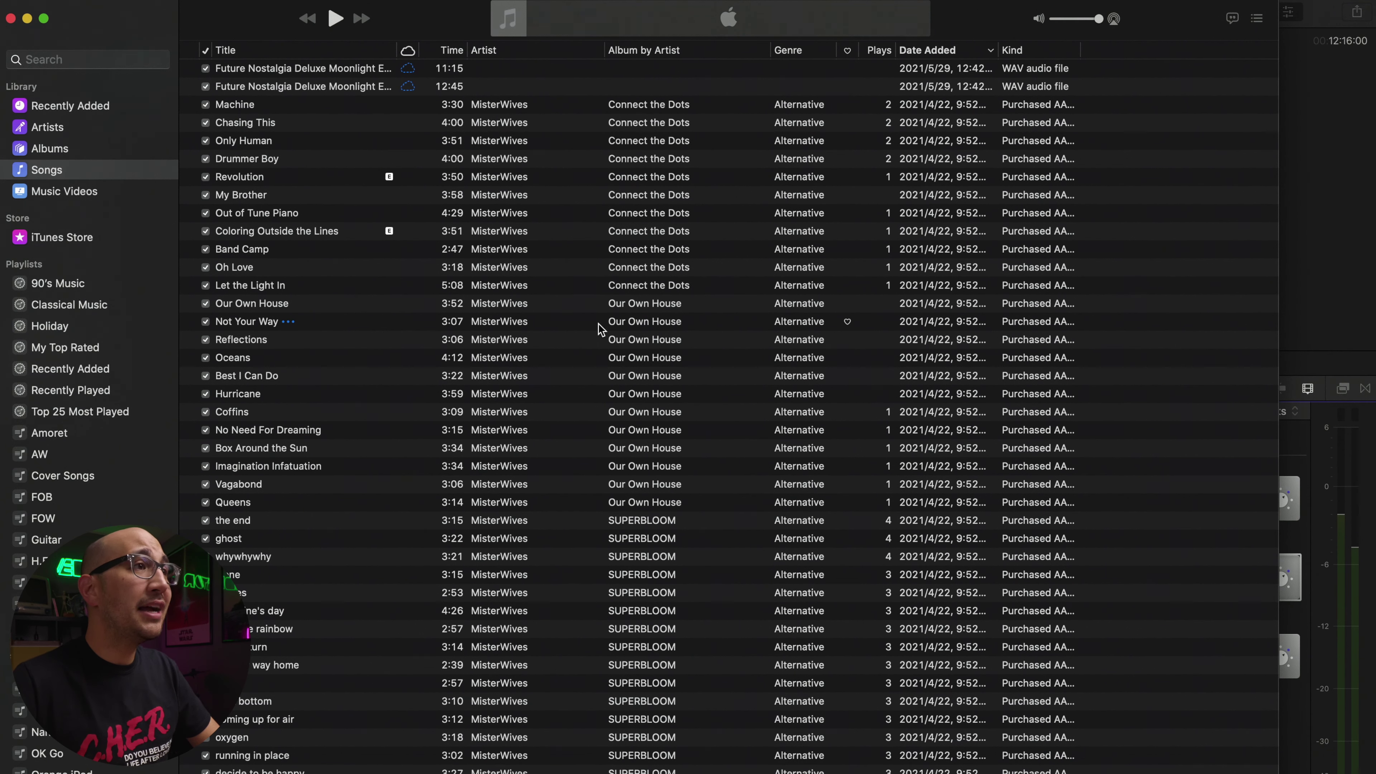
Step: Select both new Future Nostalgia WAV tracks and open their shared Get Info editor
left_click(241, 67)
left_click(242, 82)
left_click(242, 68)
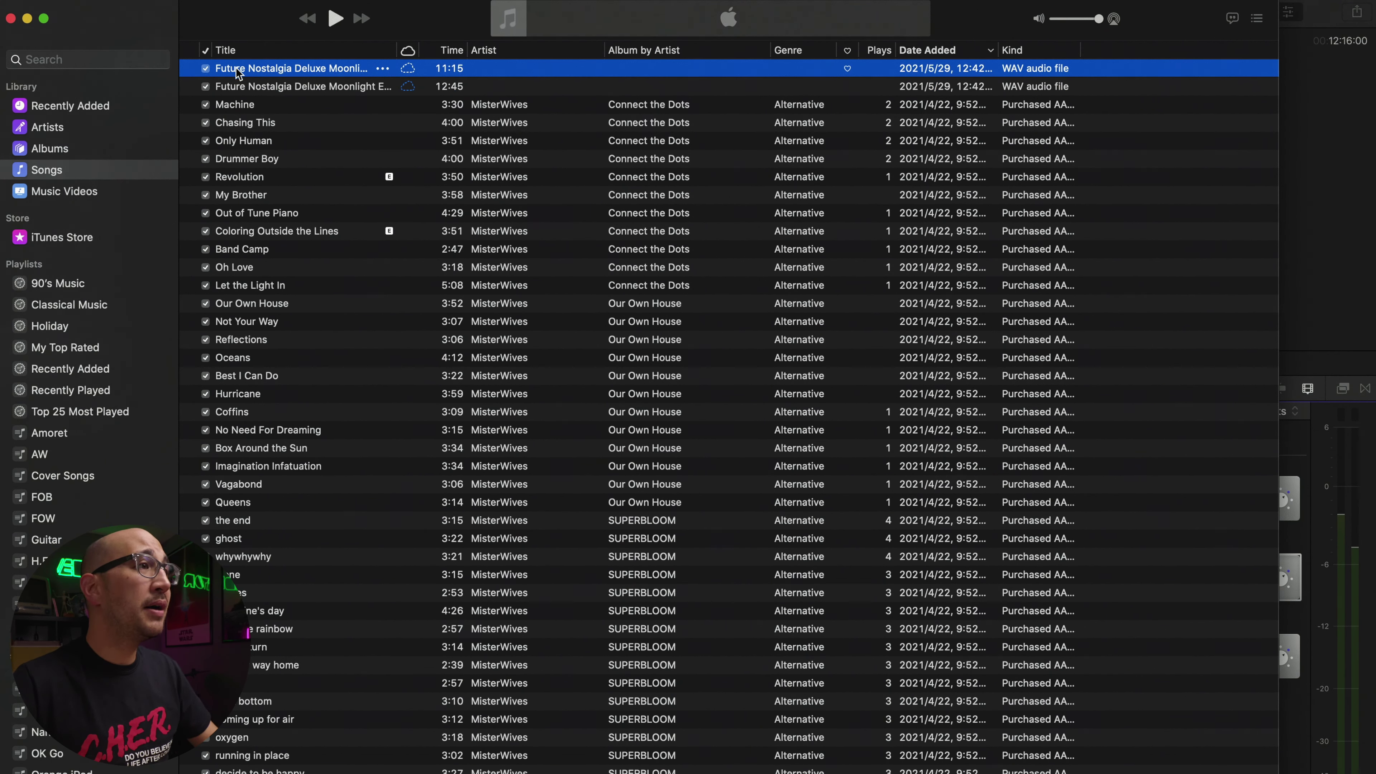
scroll(385, 98, "up", 2)
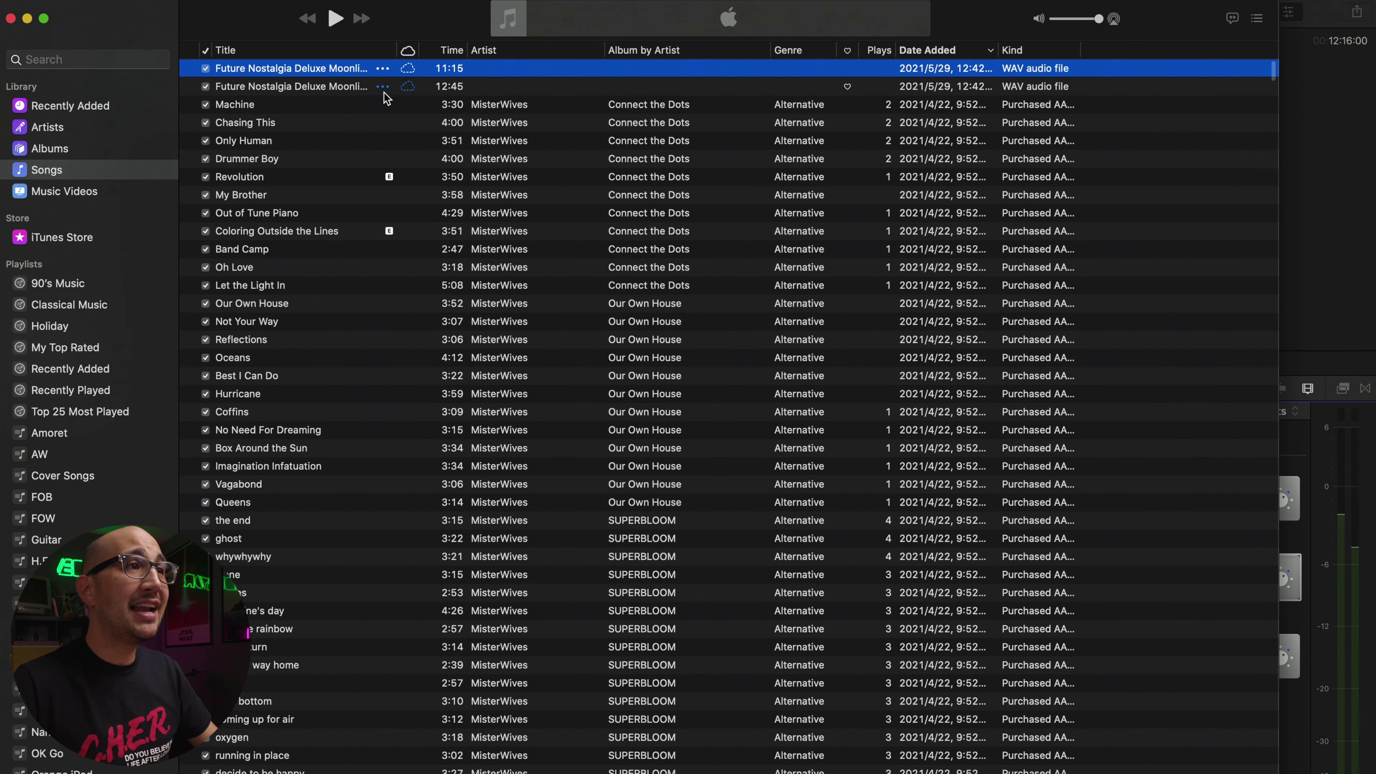
left_click(302, 87, "shift")
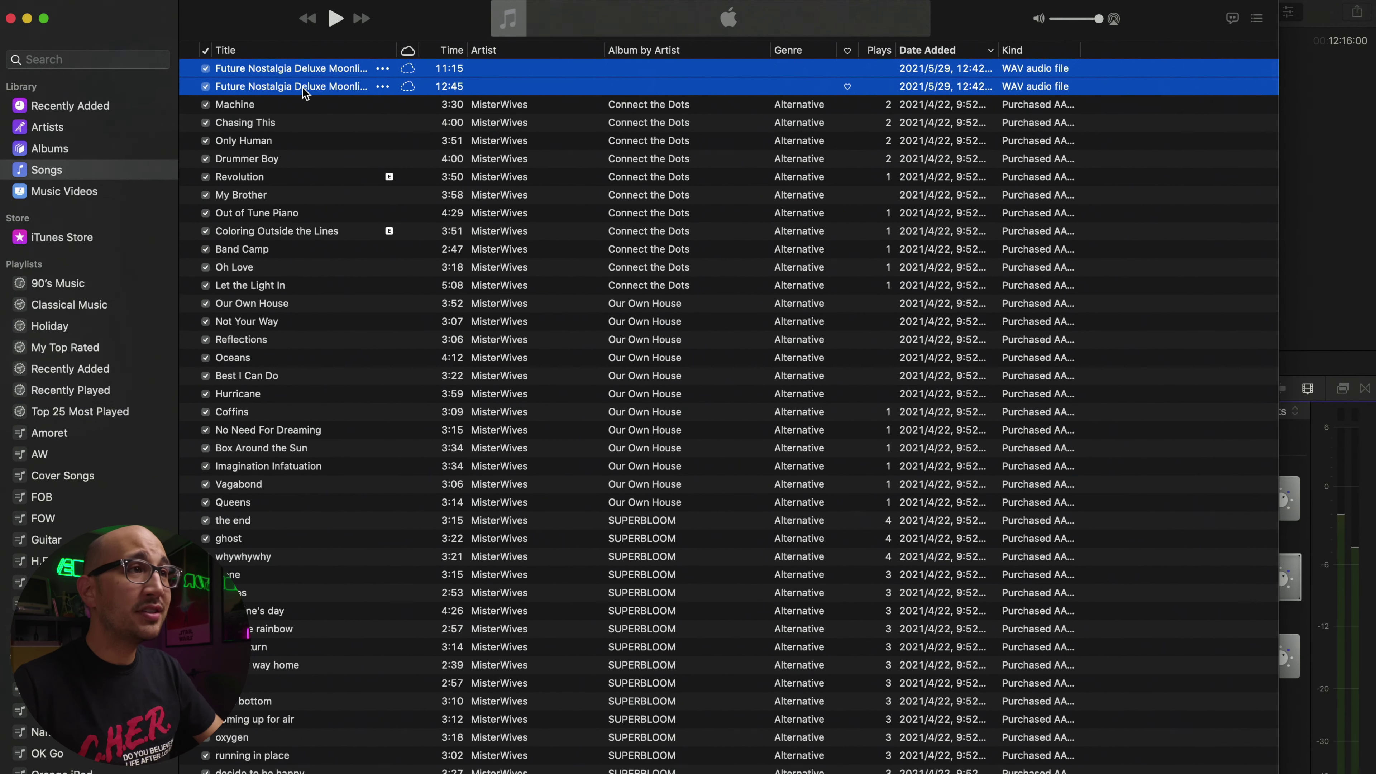
key("super+i")
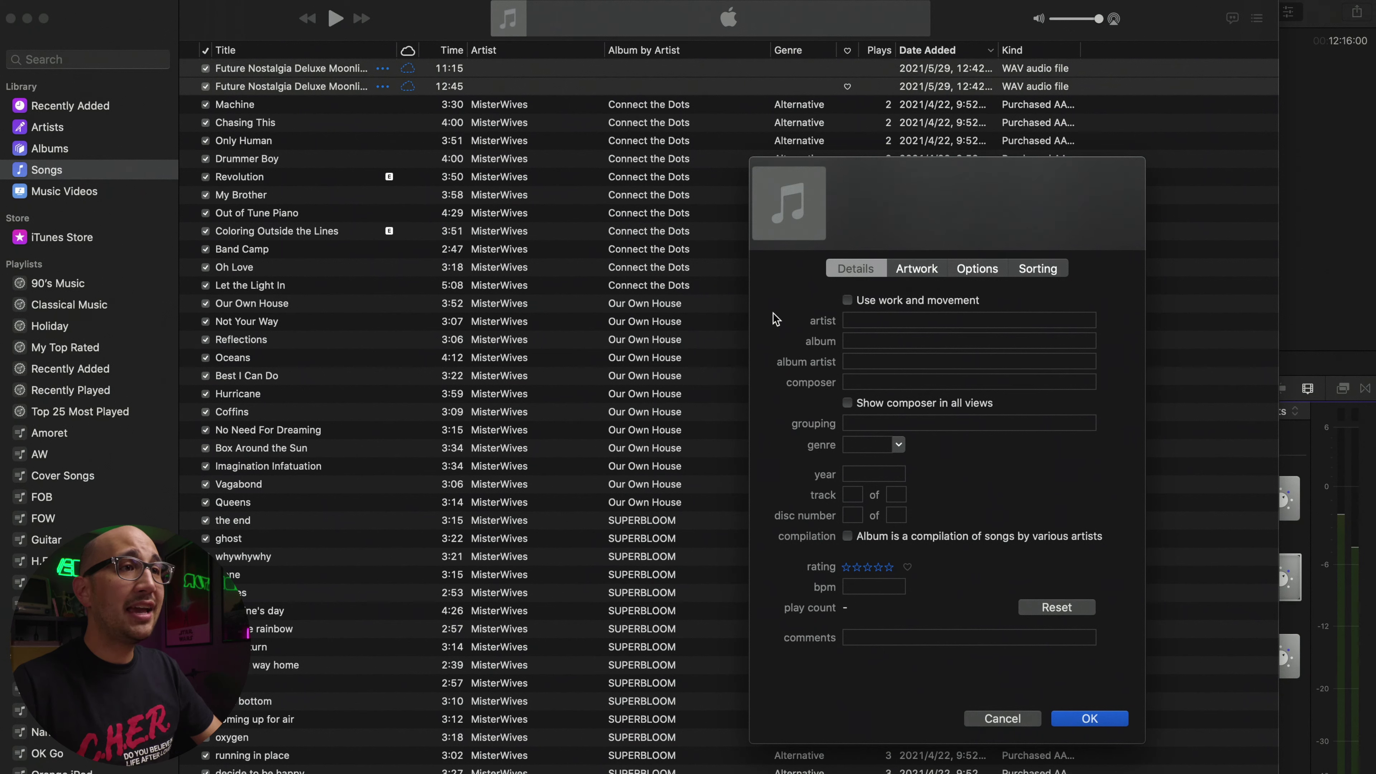
Step: Enter Dua Lipa as artist and album artist, and album 'Future Nostalgia Deluxe Moonlight Edition'
left_click(864, 319)
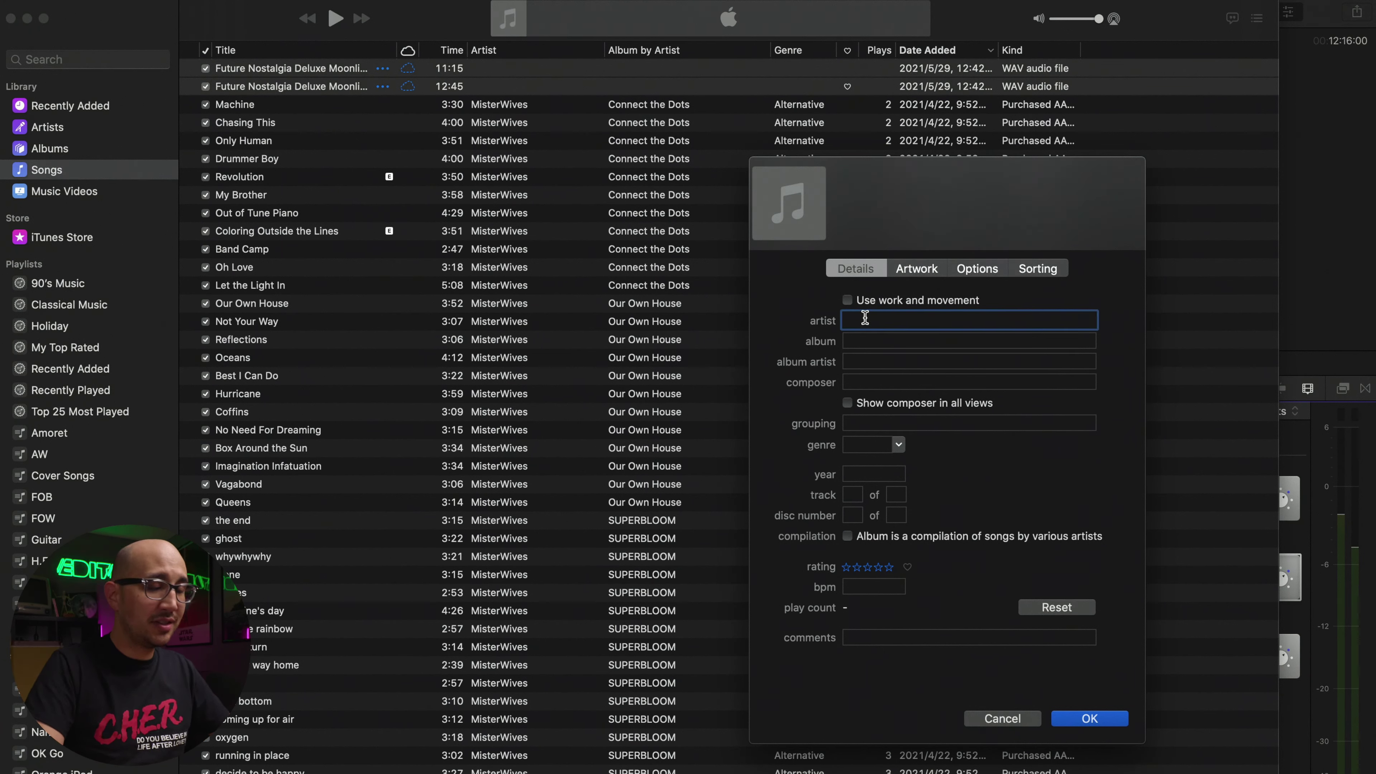
type("Dua Lipa")
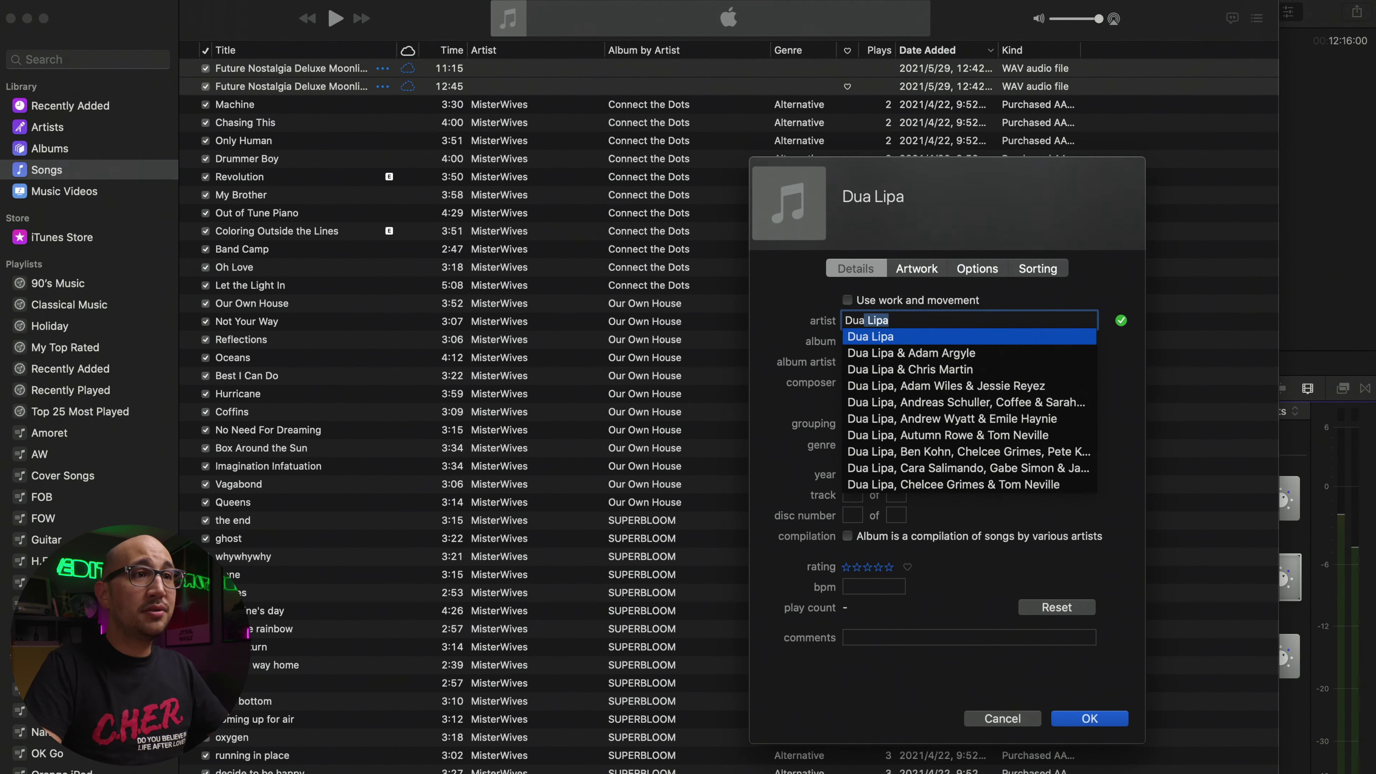
key("Tab")
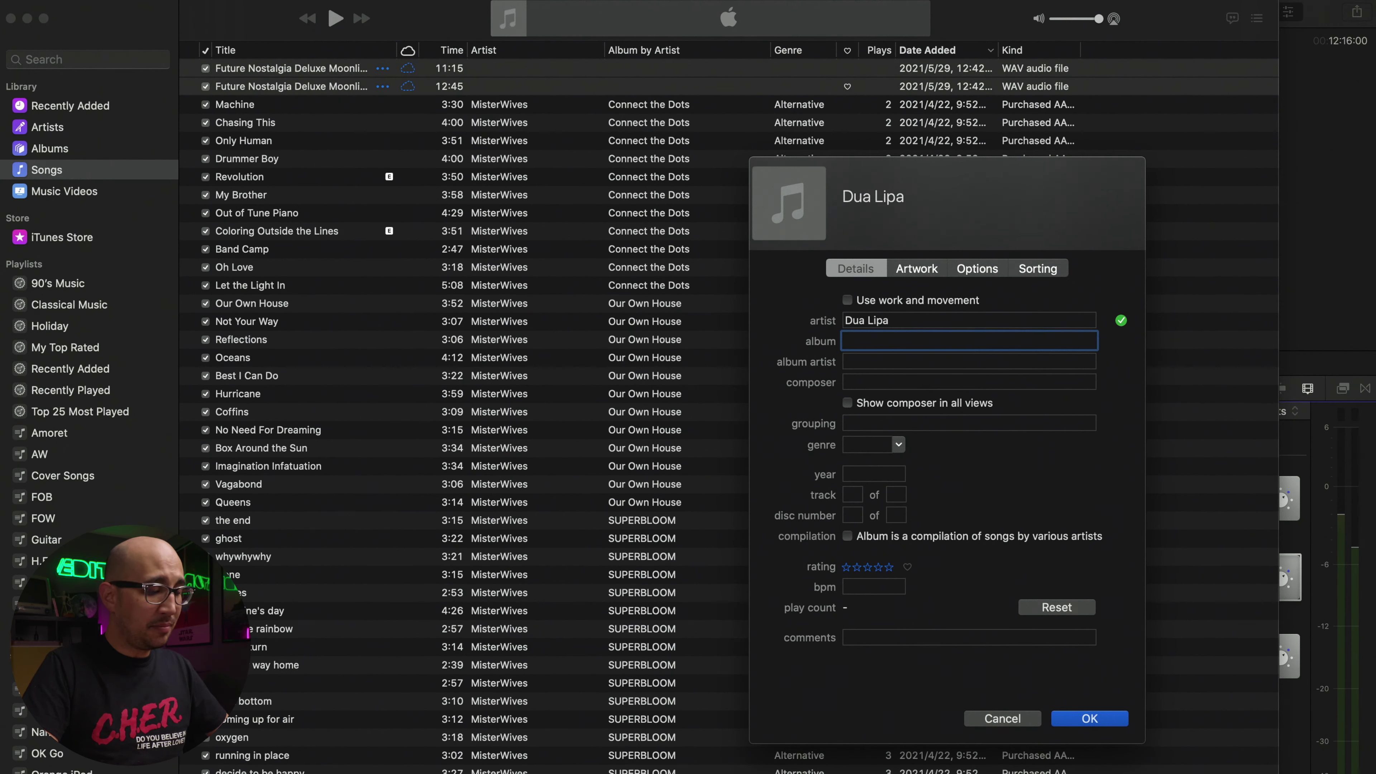
type("Future Nostalgia")
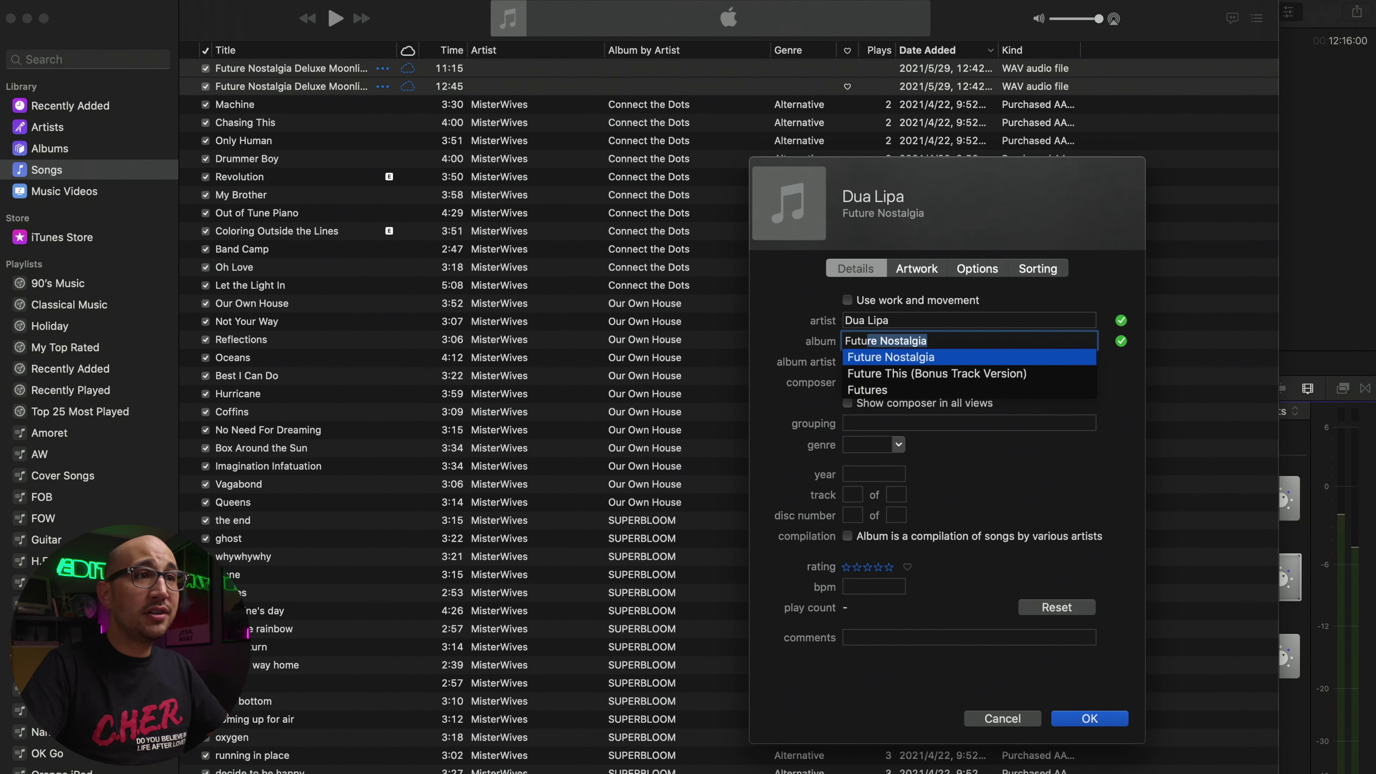
type(" Del")
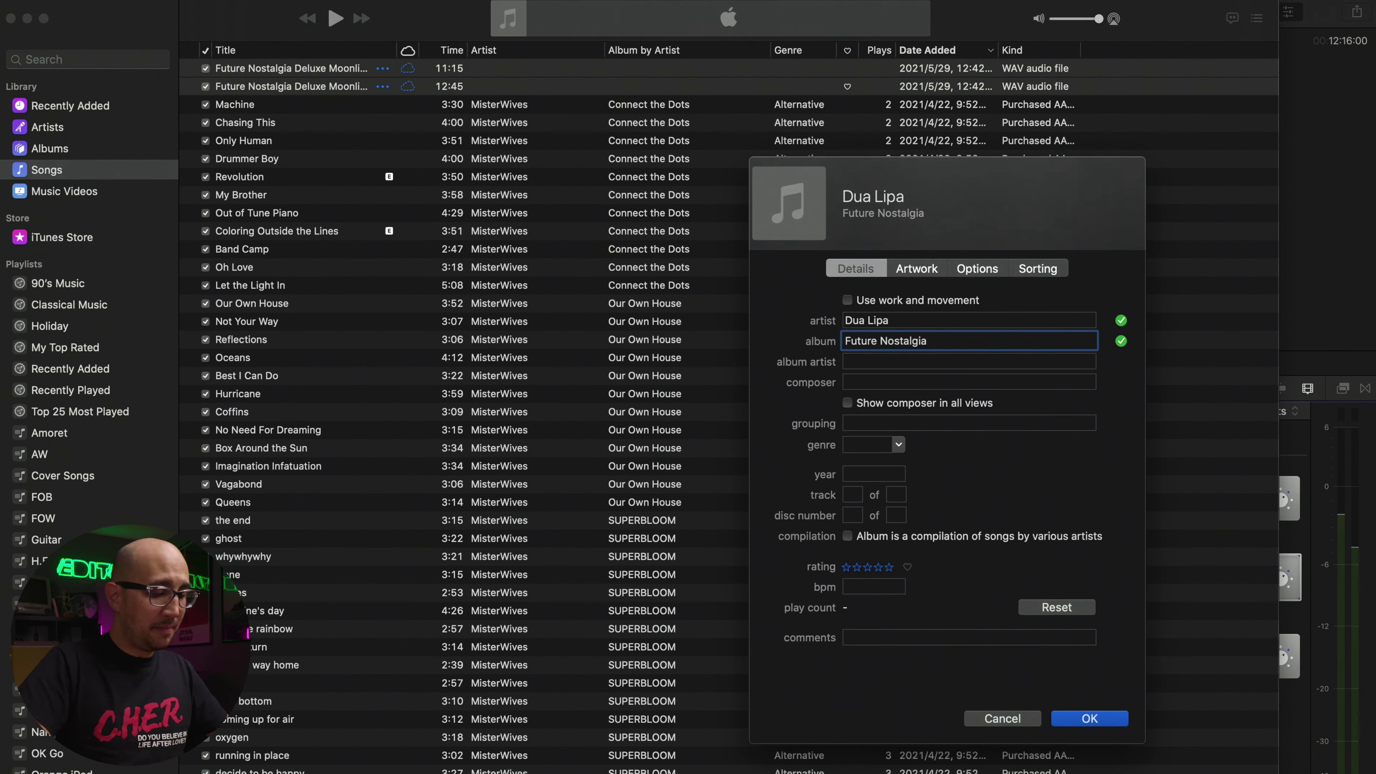
type("u")
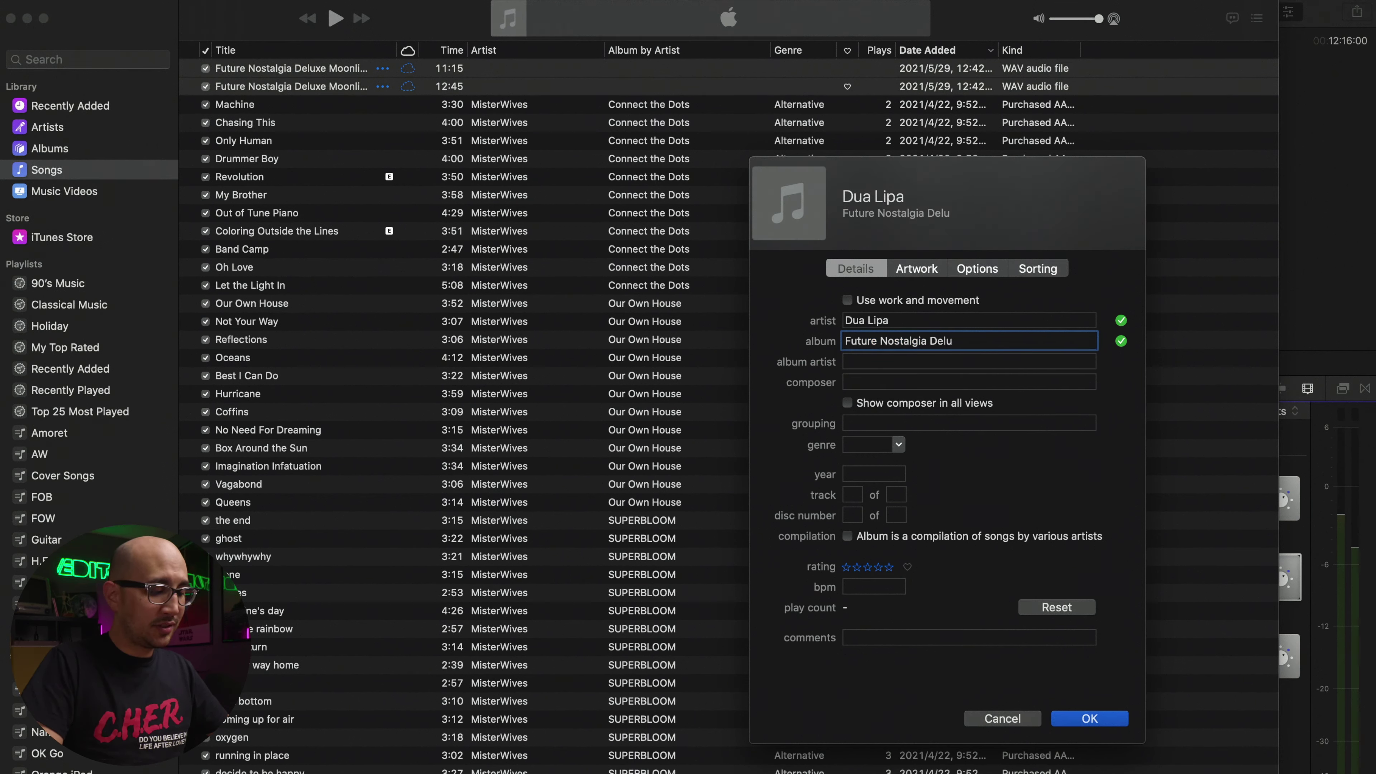
type("xe Moon")
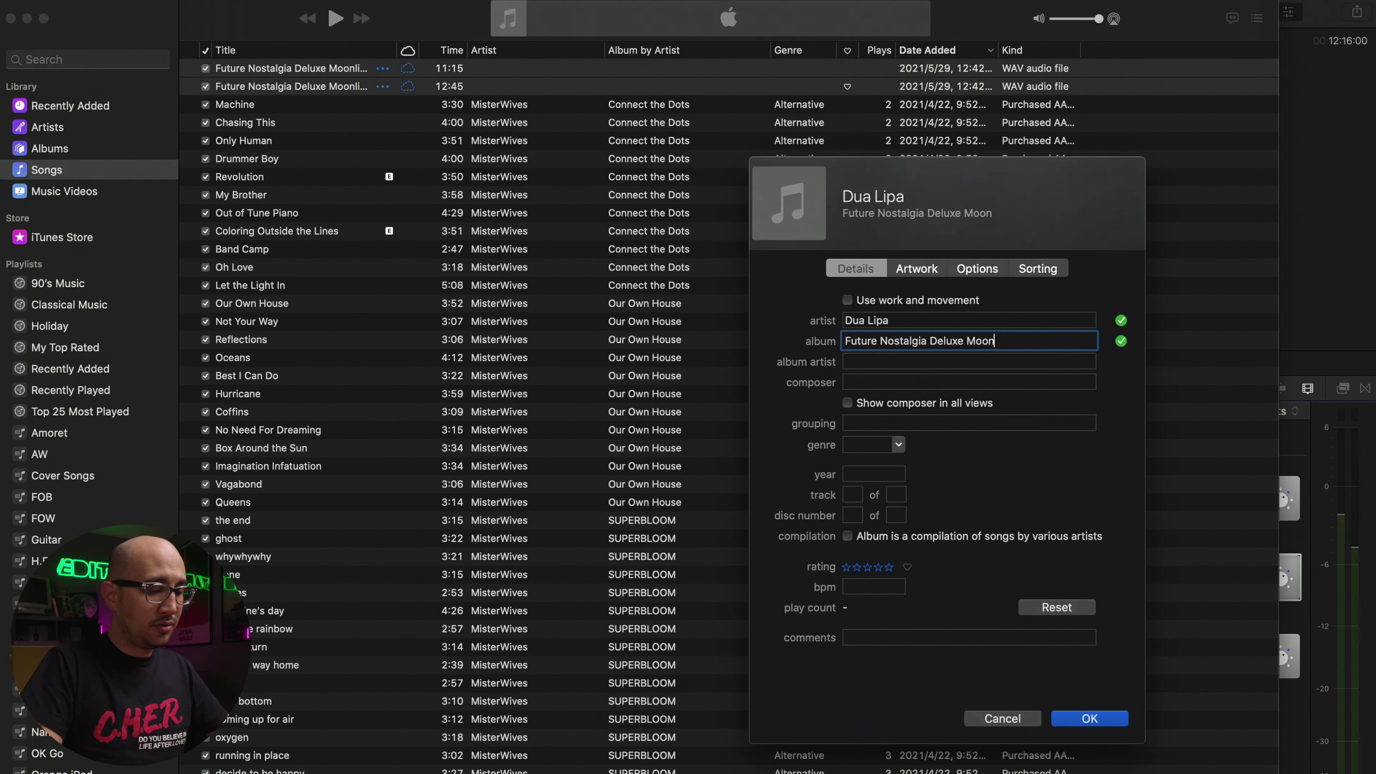
type("light Edition")
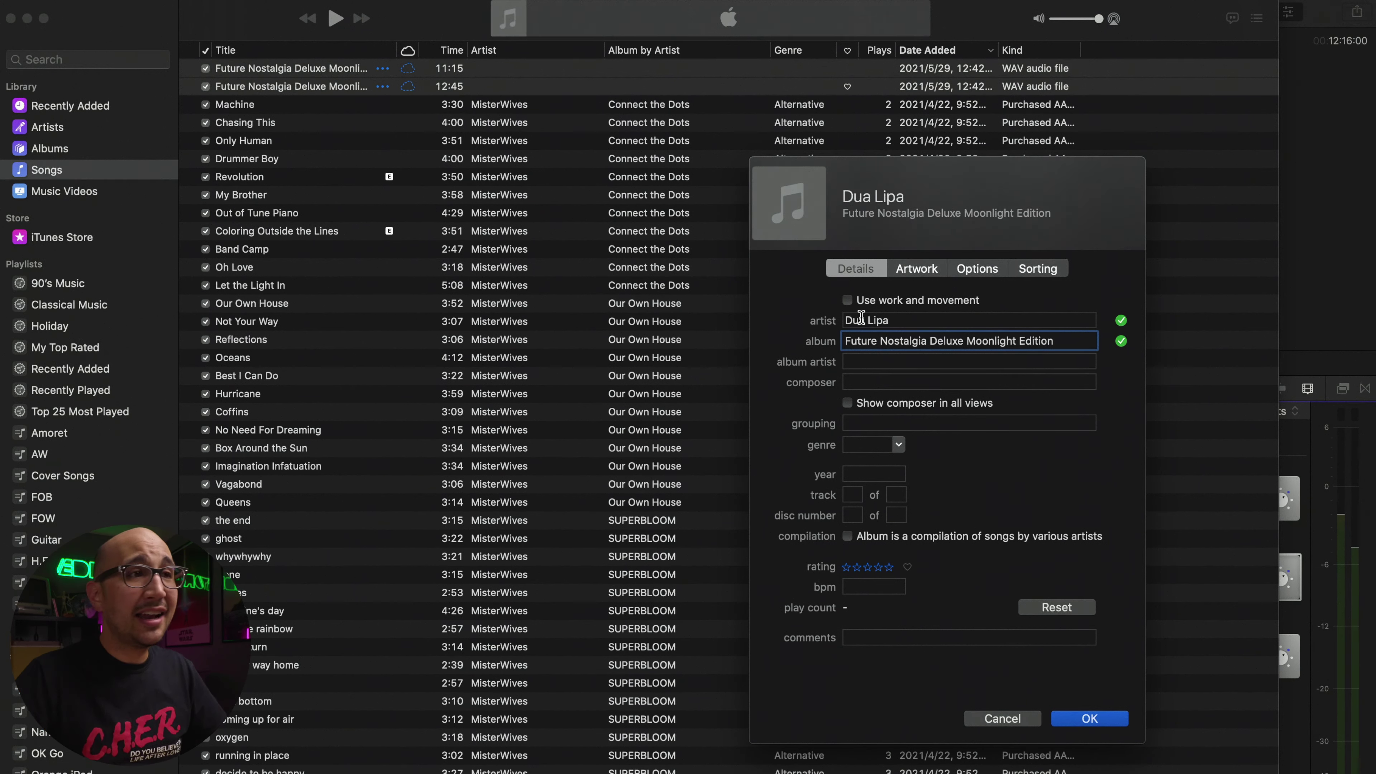
key("shift+Tab")
key("super+c")
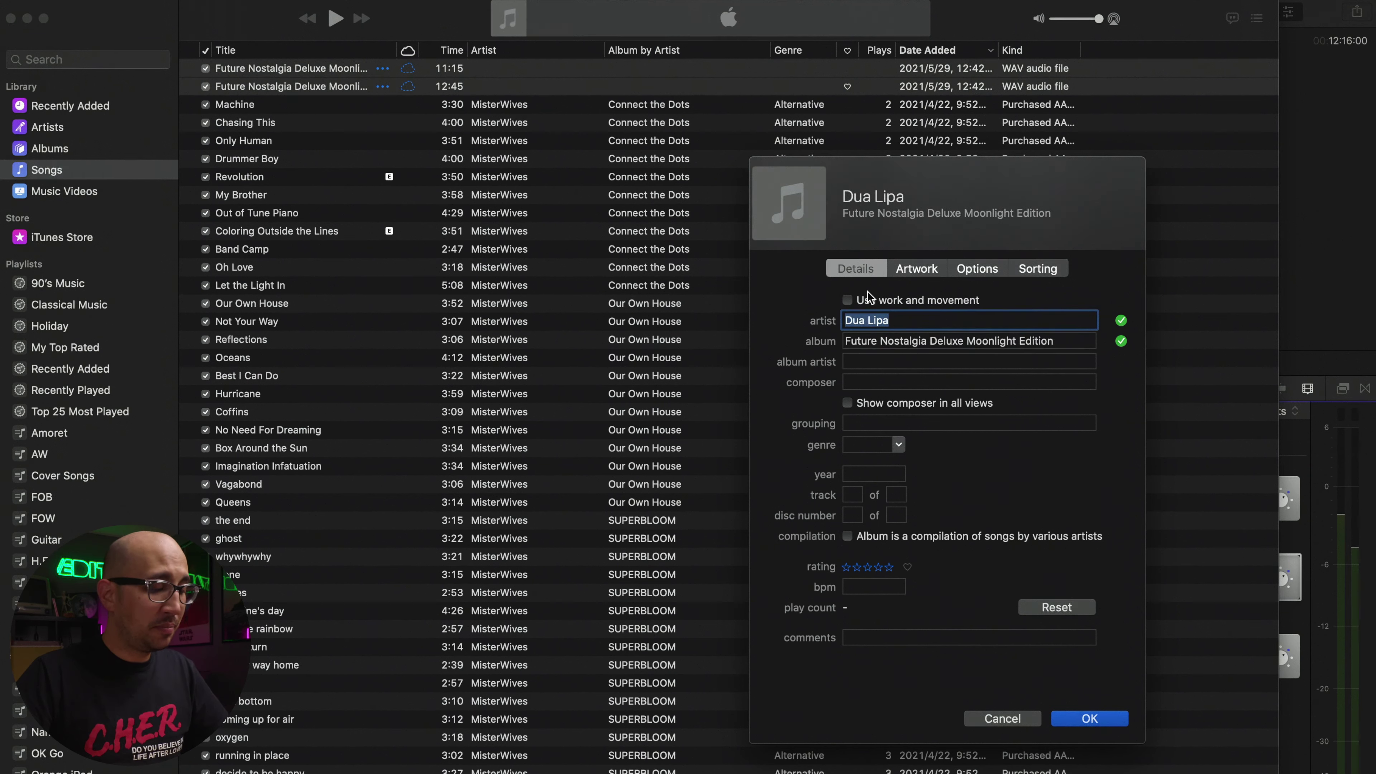
left_click(859, 362)
key("super+v")
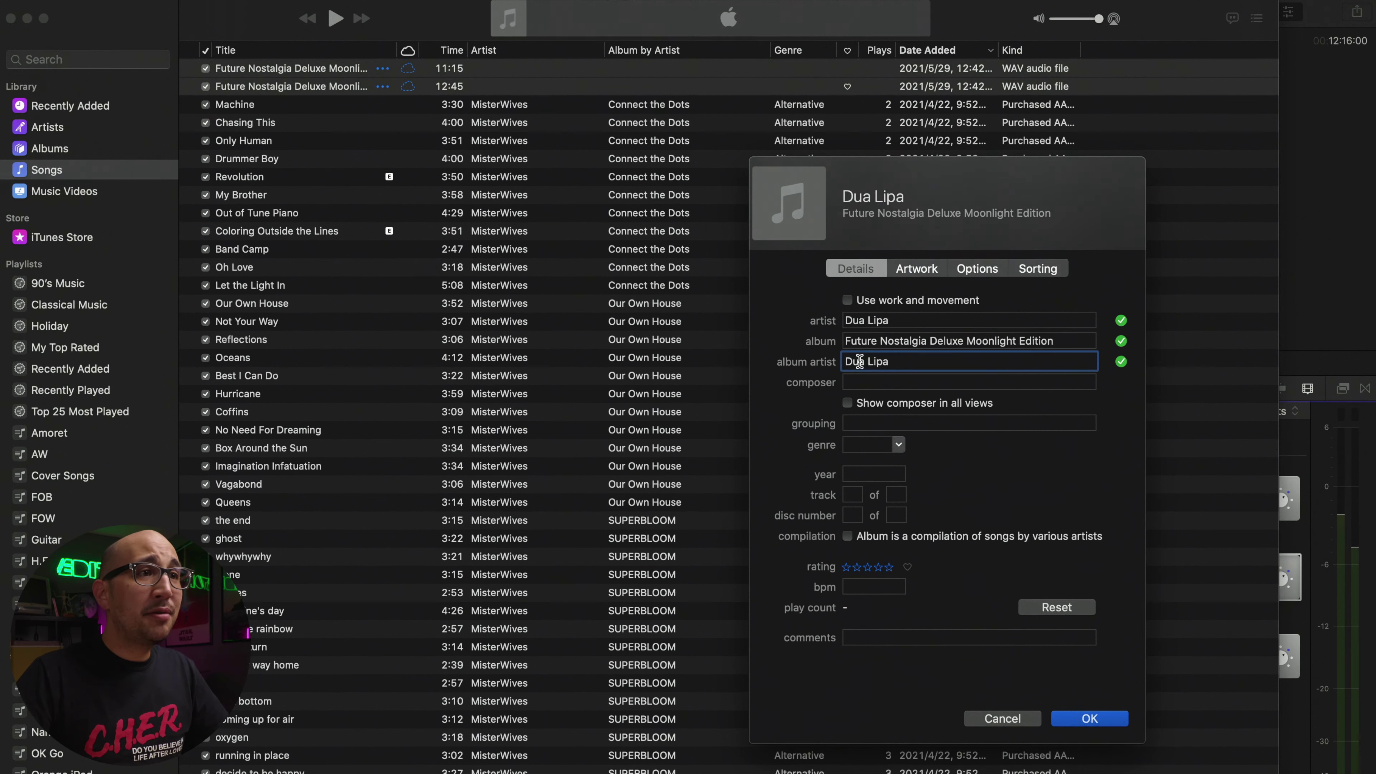
Step: Set genre Pop, year 2021 and track count 2, then save the shared tags
left_click(878, 444)
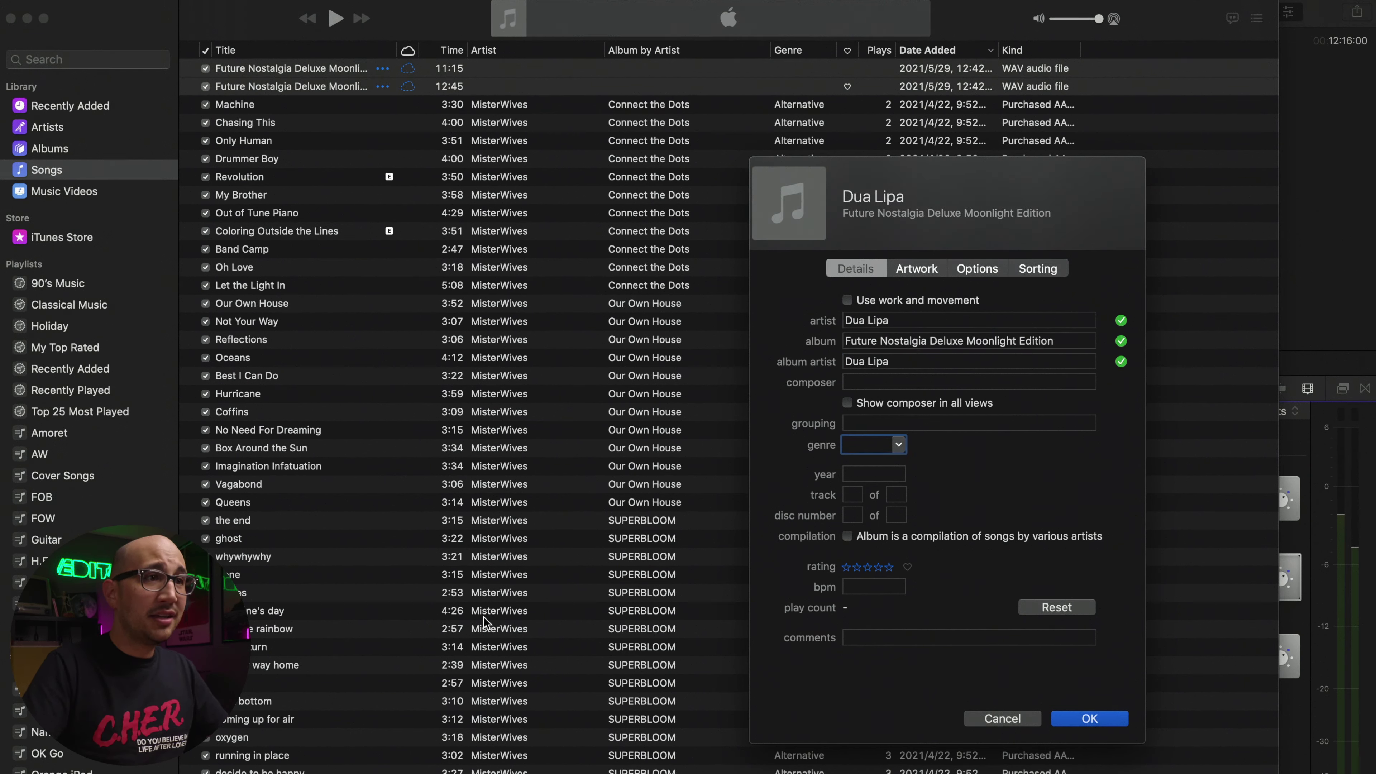
type("Pop")
left_click(874, 475)
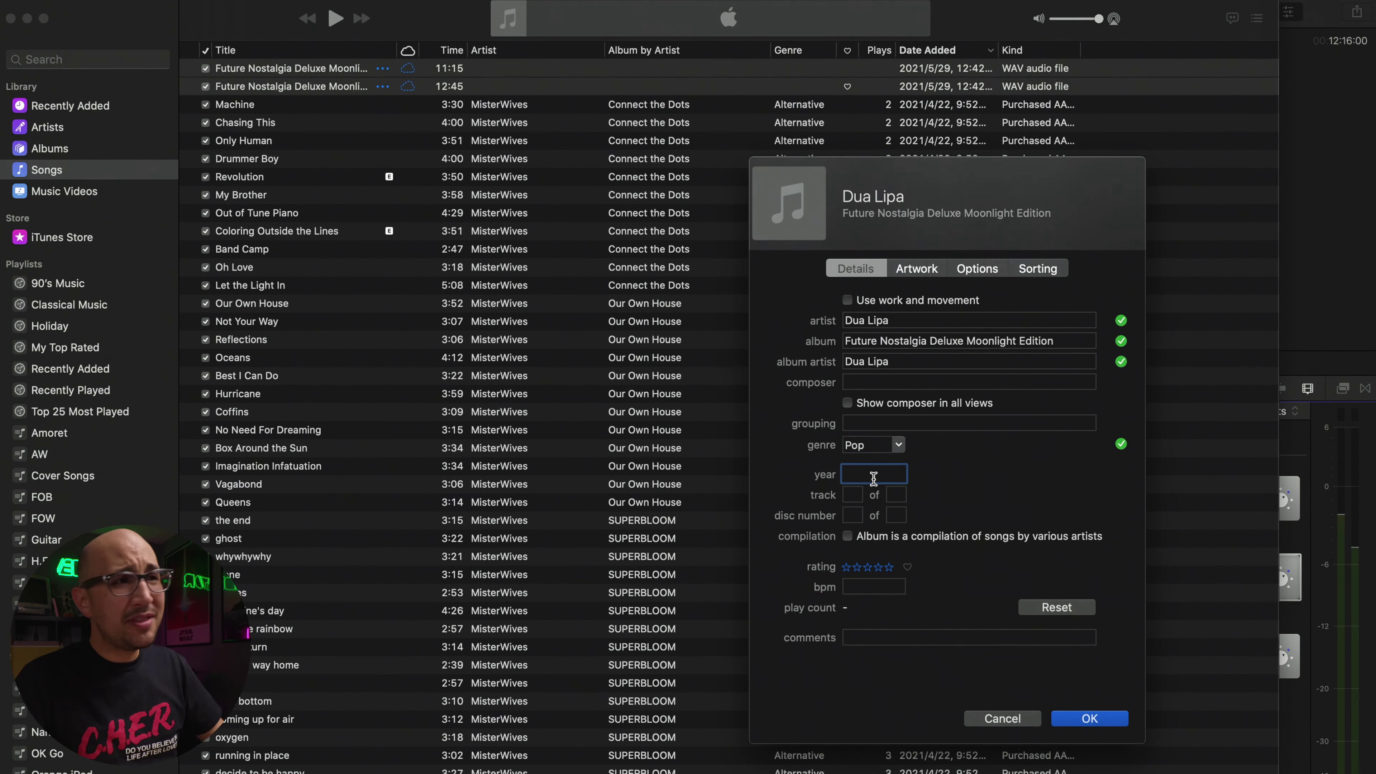
type("2021")
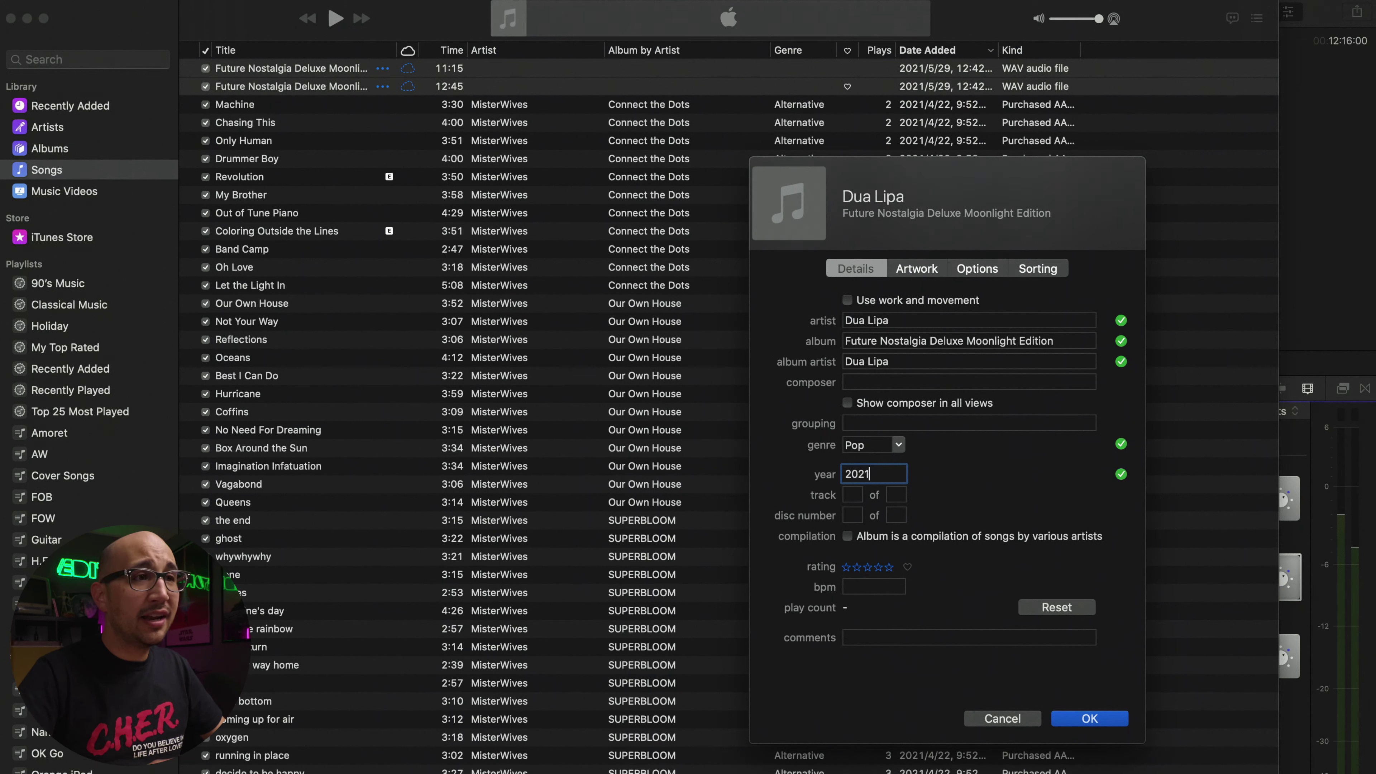
left_click(856, 495)
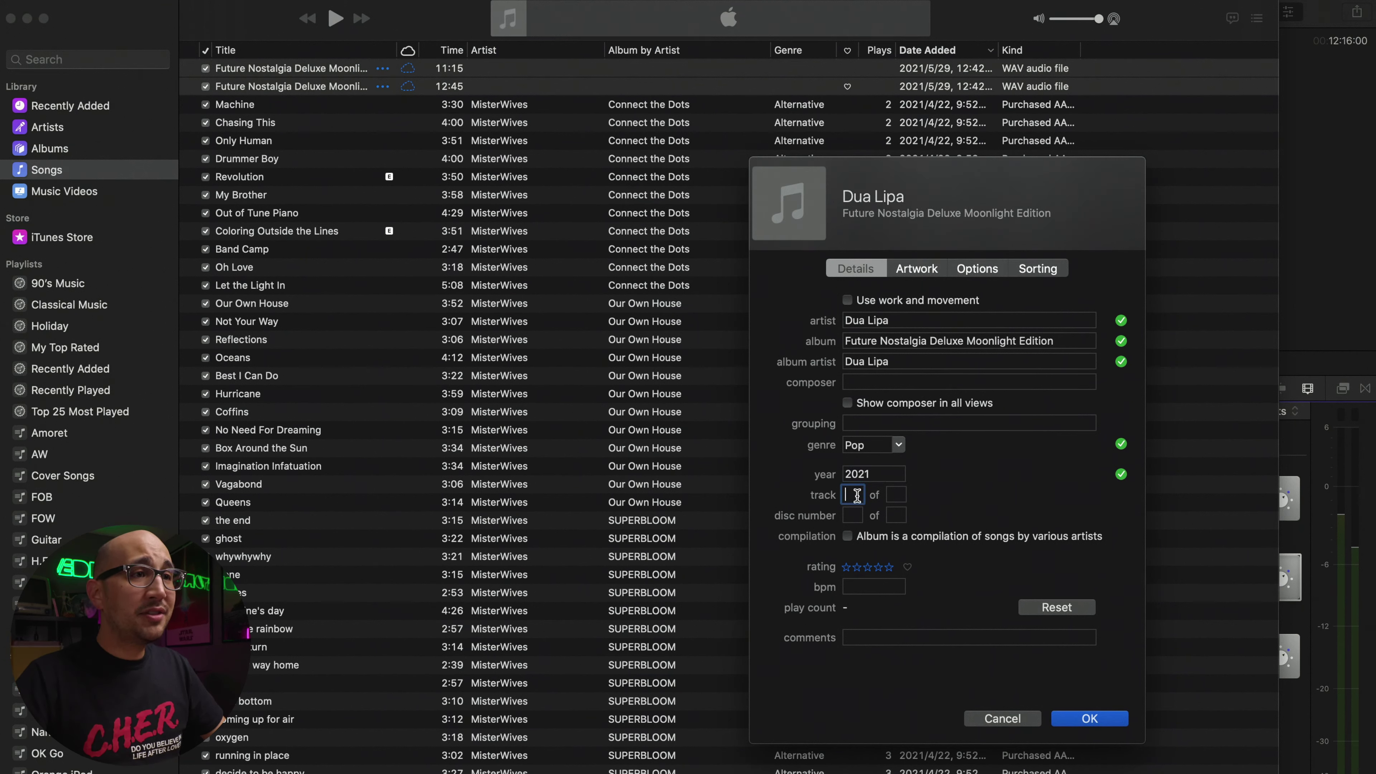
left_click(897, 496)
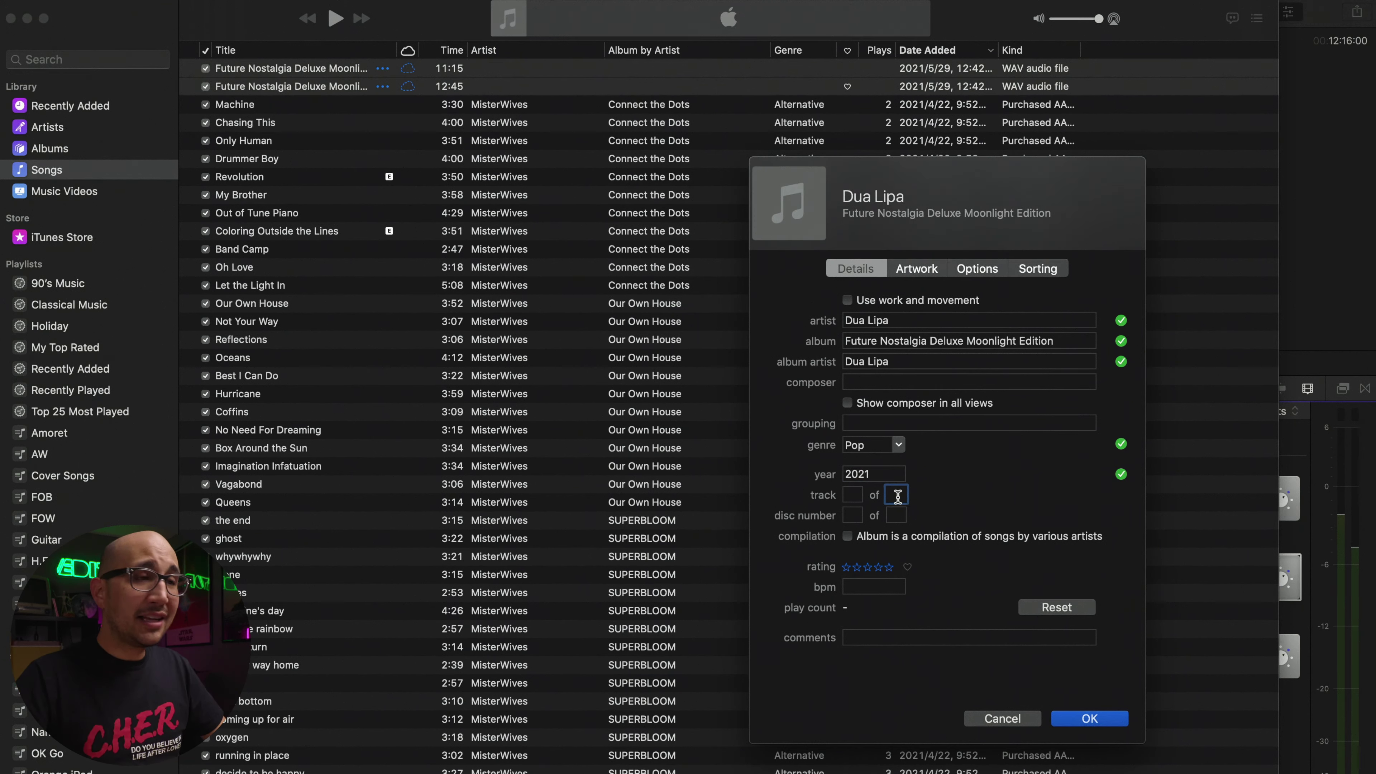
type("2")
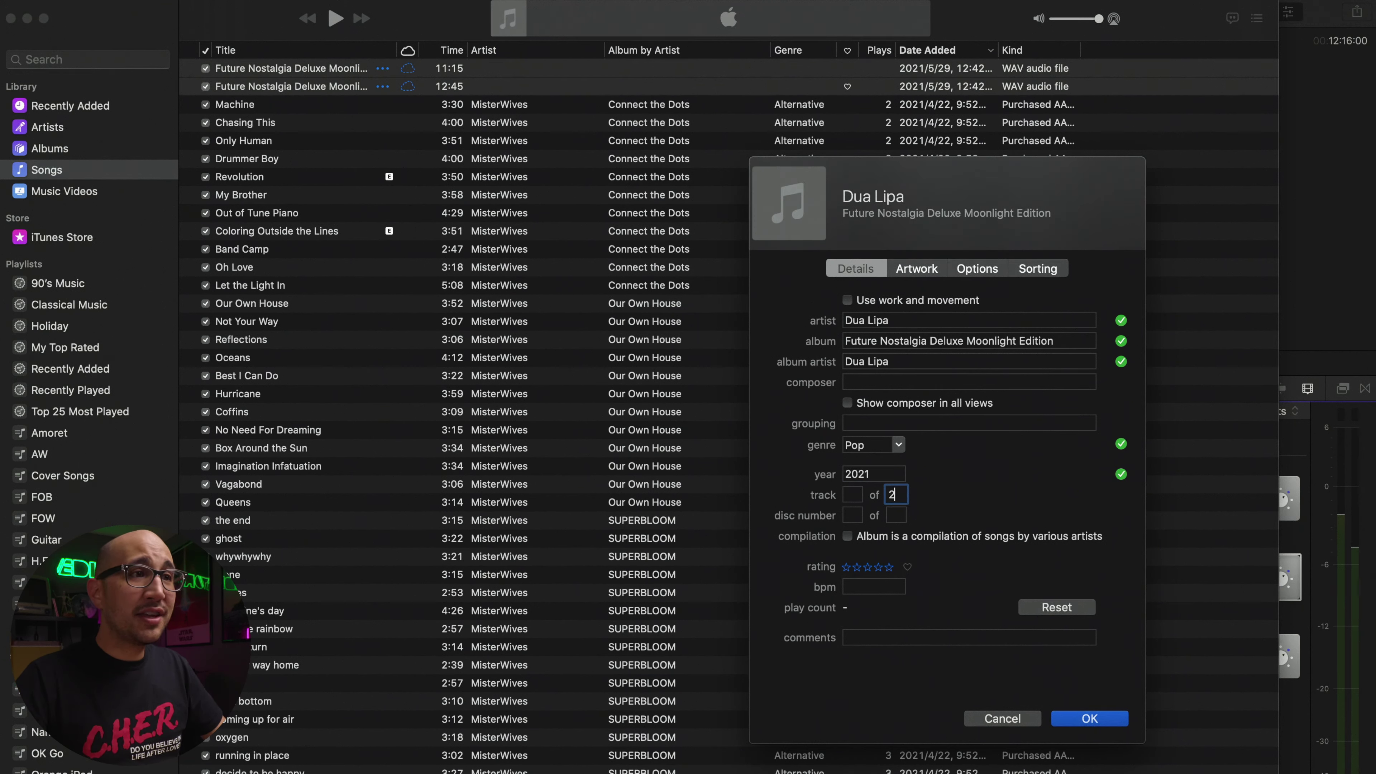
left_click(1071, 718)
left_click(303, 70)
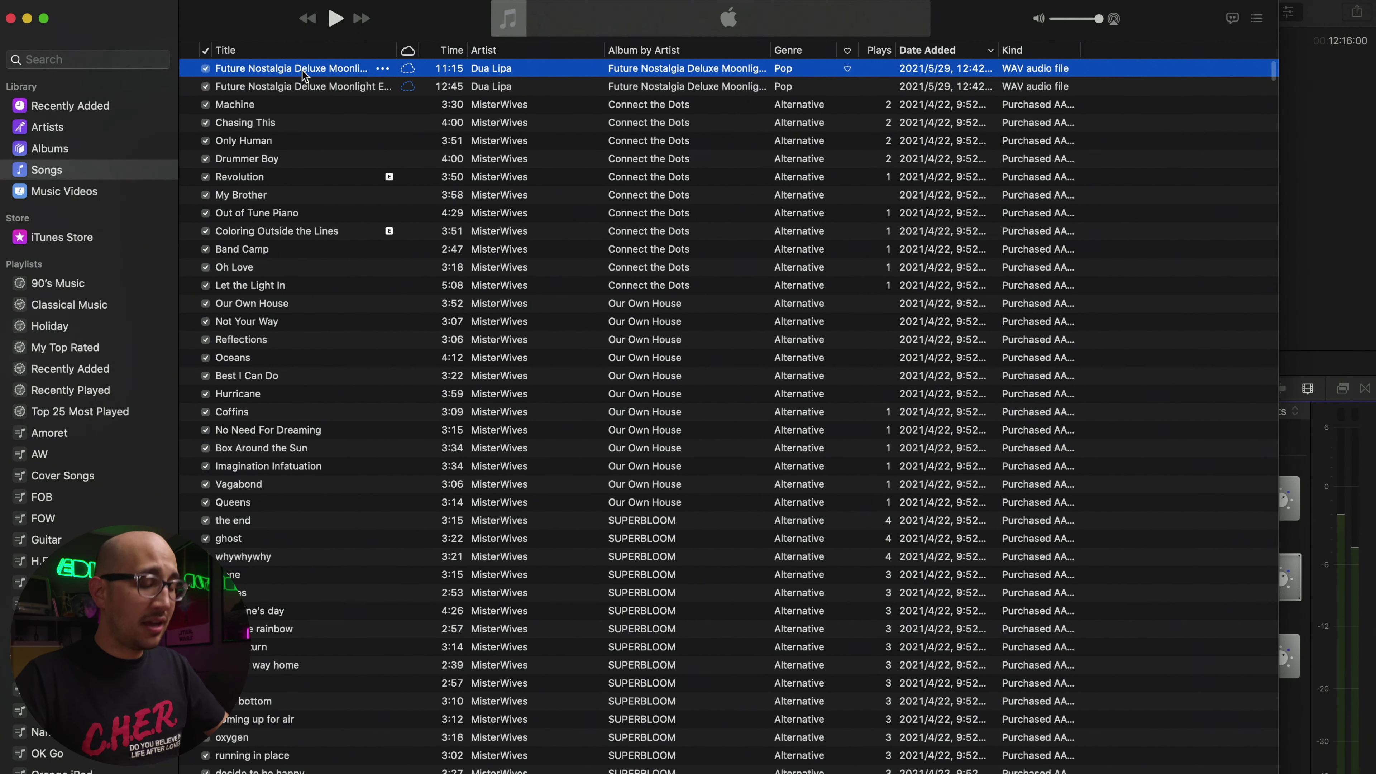
Step: Give the first Dua Lipa track number 1 and the second number 2, then save
key("super+i")
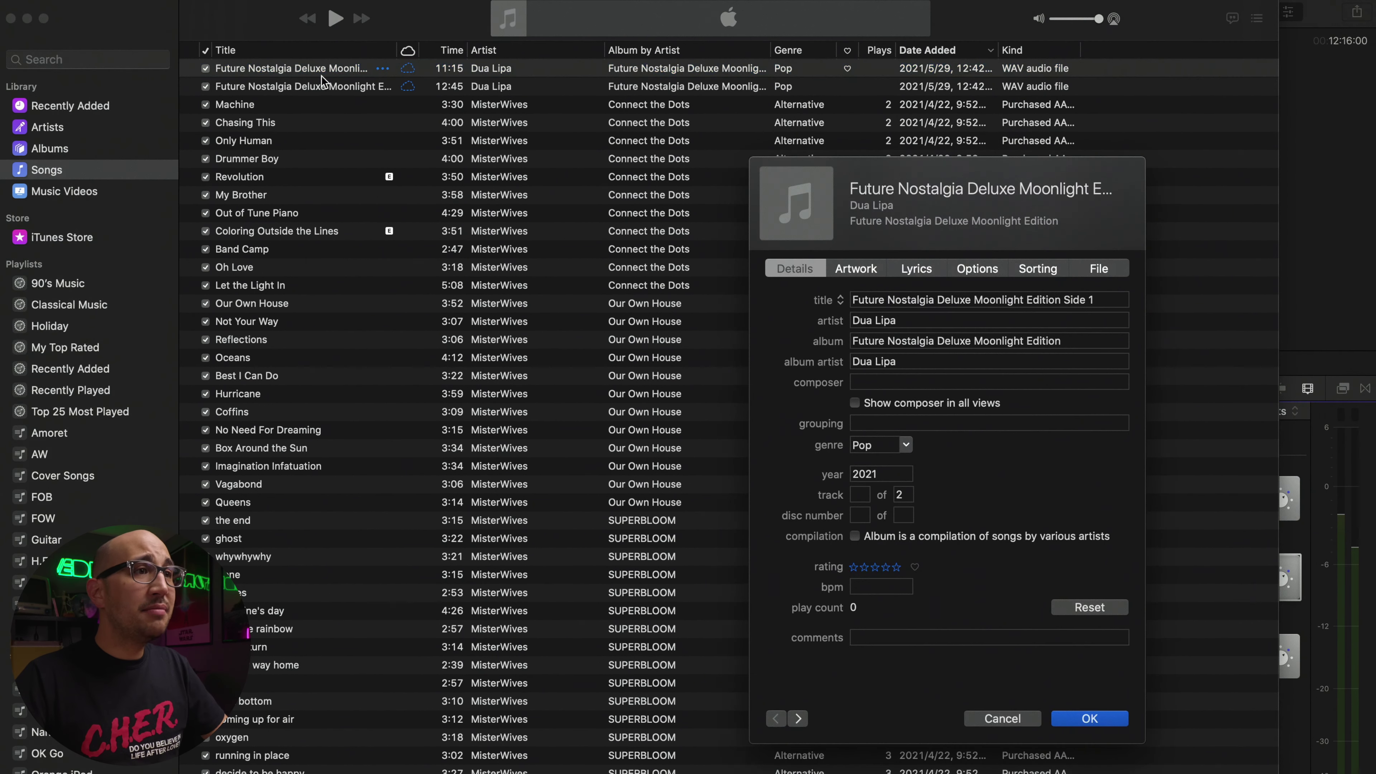
left_click(862, 495)
type("1")
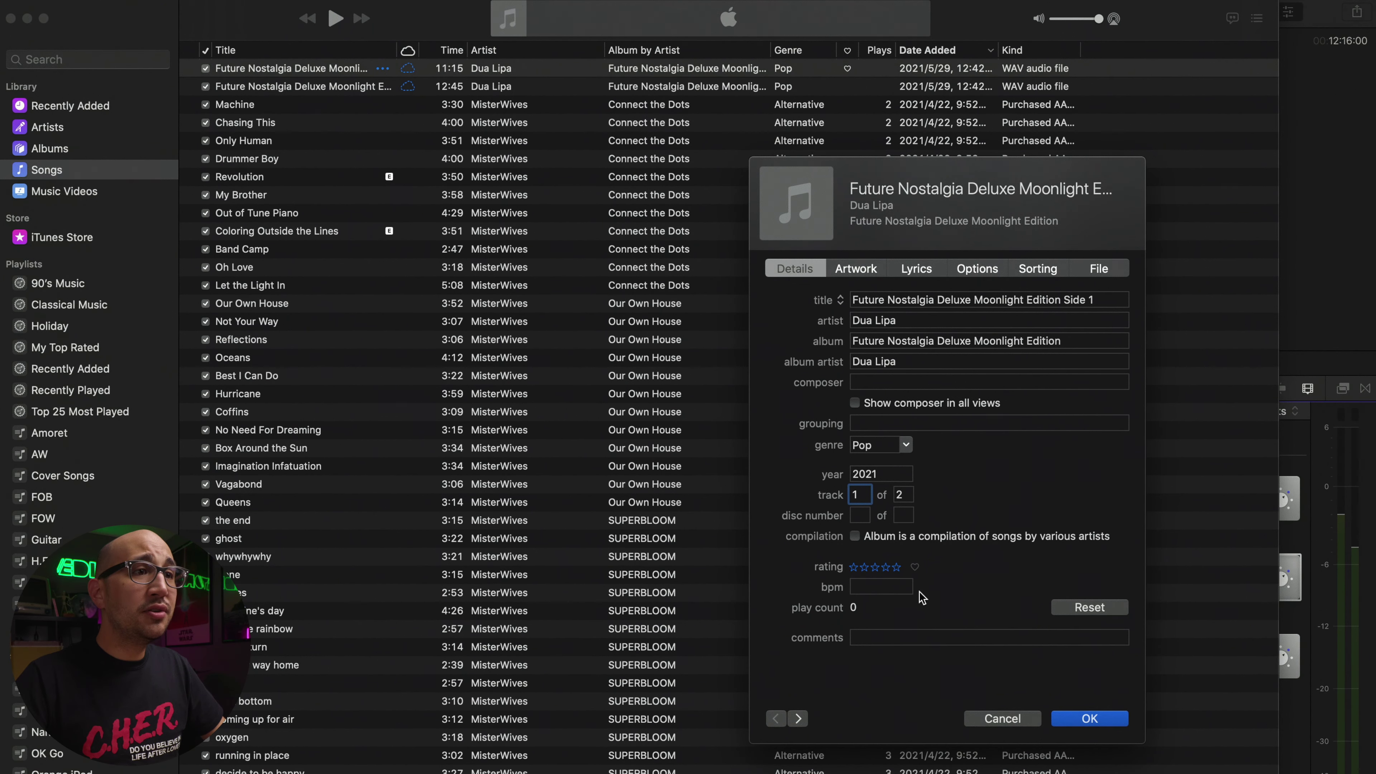
left_click(798, 718)
type("2")
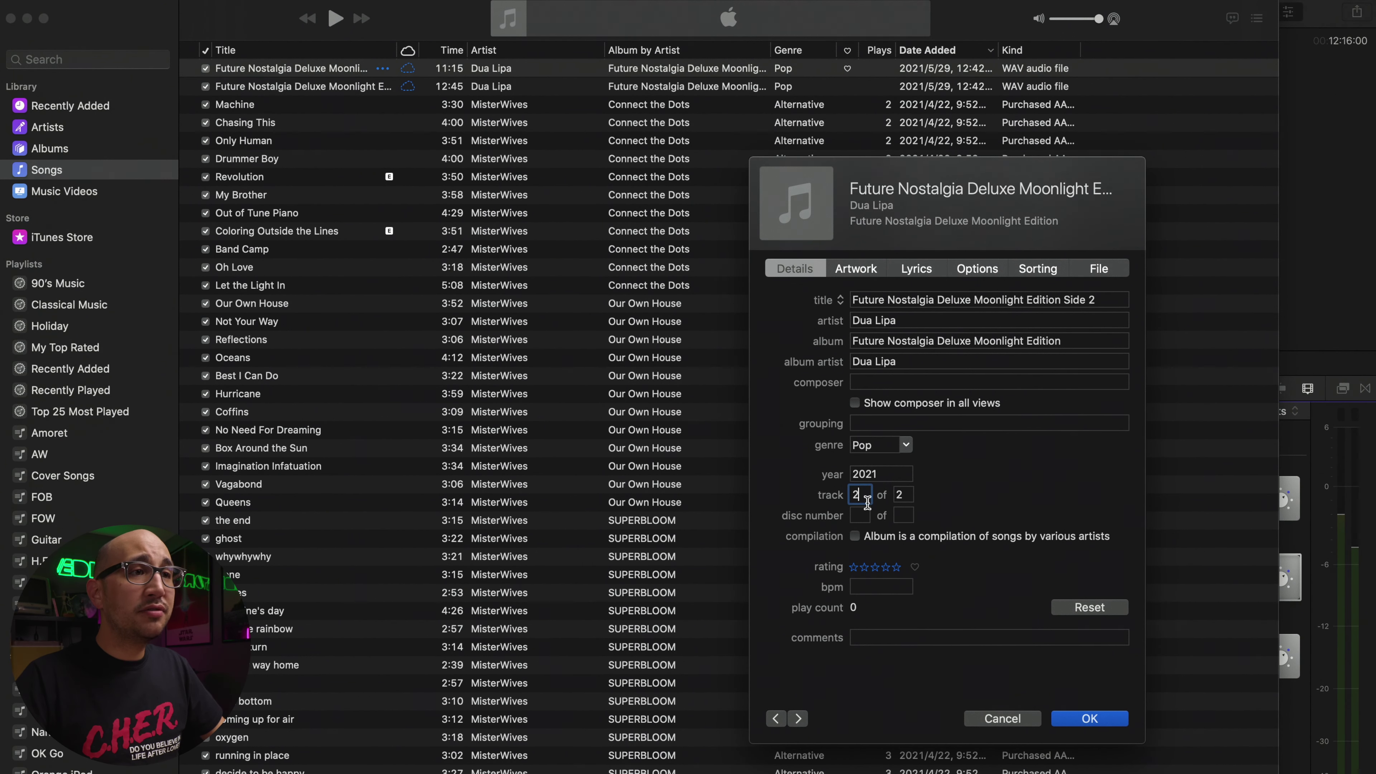
left_click(1089, 718)
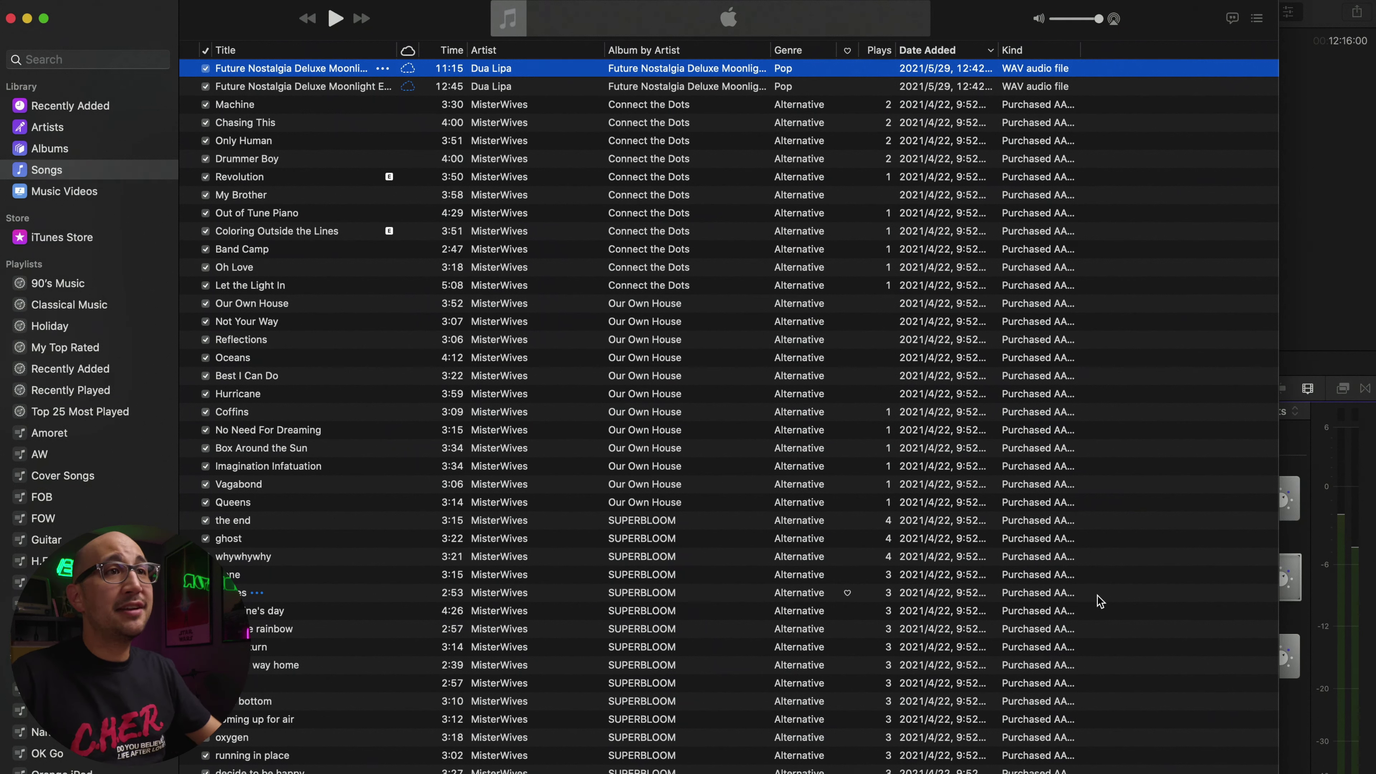
left_click(303, 88, "shift")
Step: Create AAC versions of both selected Dua Lipa tracks
left_click(103, 1)
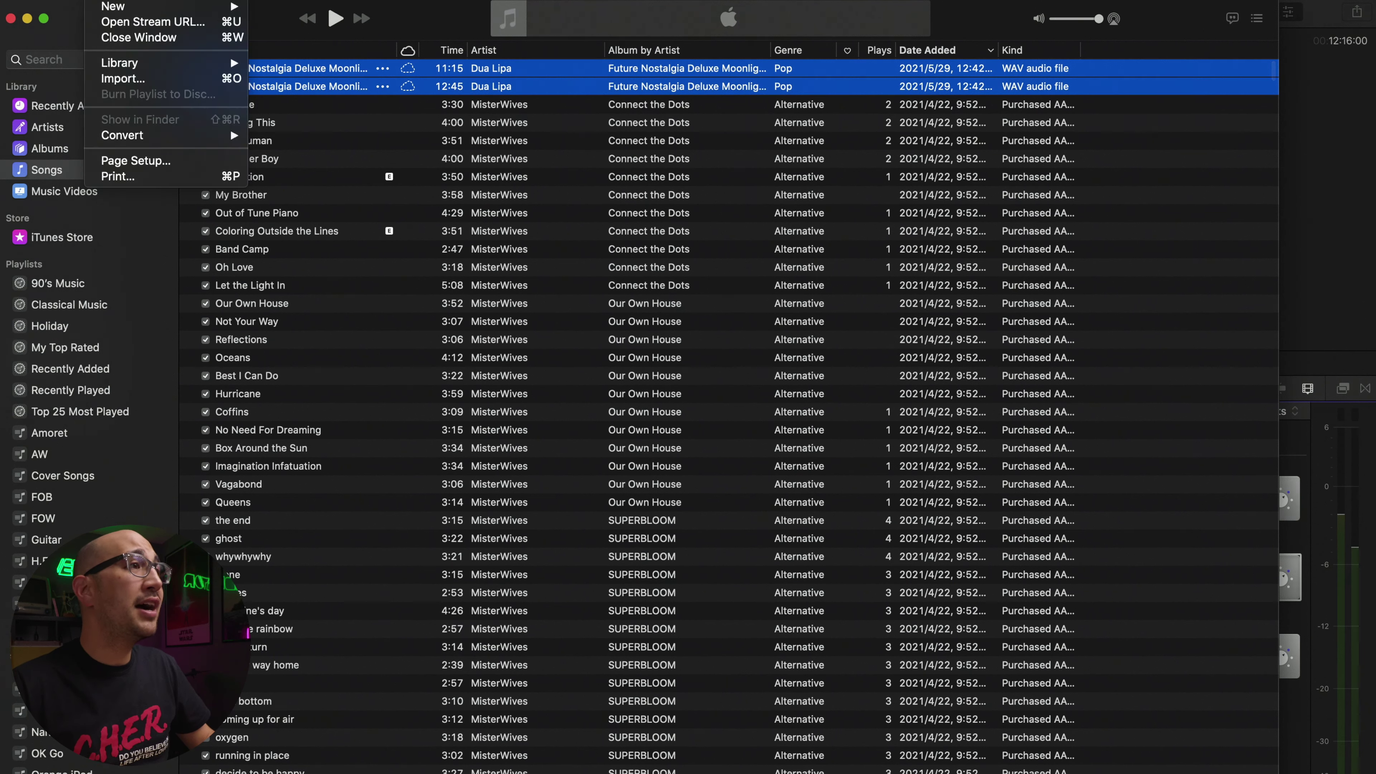
mouse_move(154, 138)
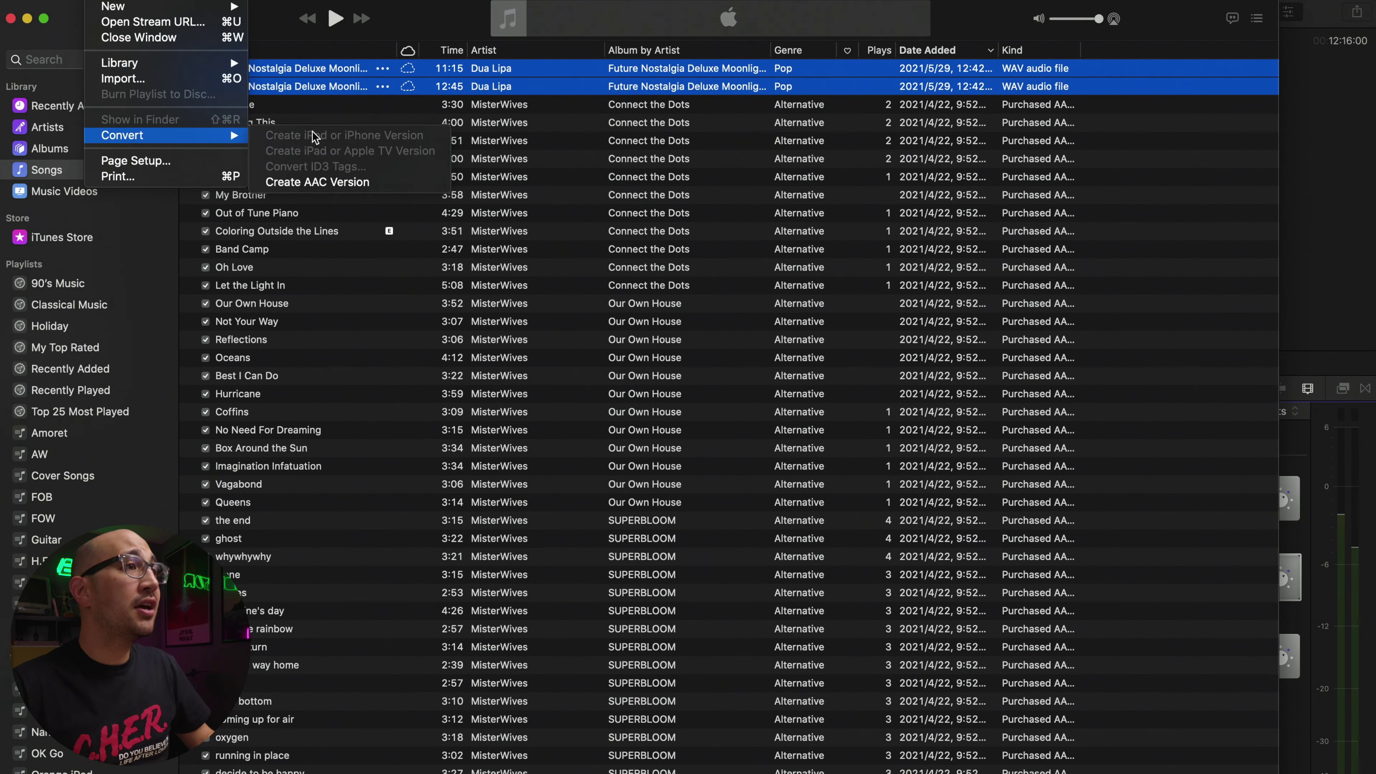
left_click(334, 185)
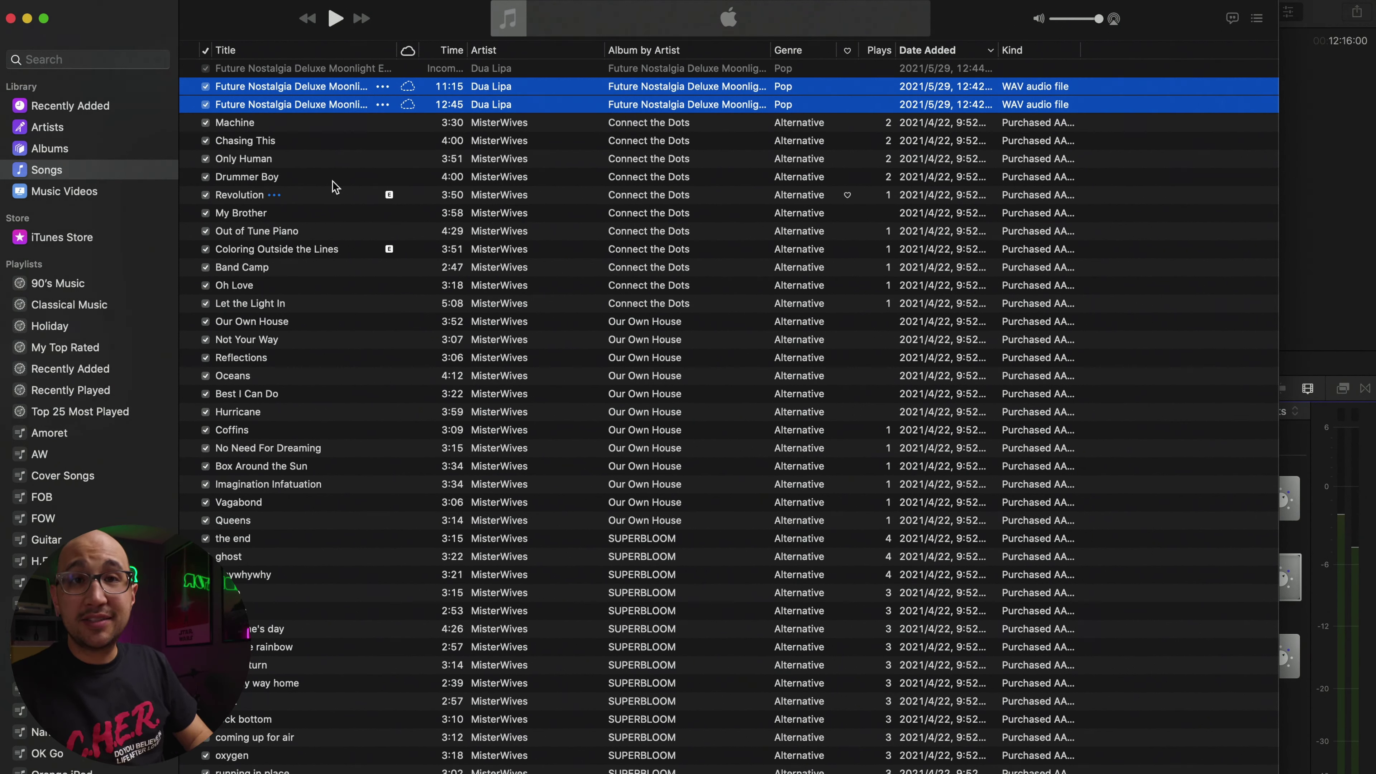
Step: Confirm the import encoder is AAC at 320 kbps stereo in the Files preferences
key("super+comma")
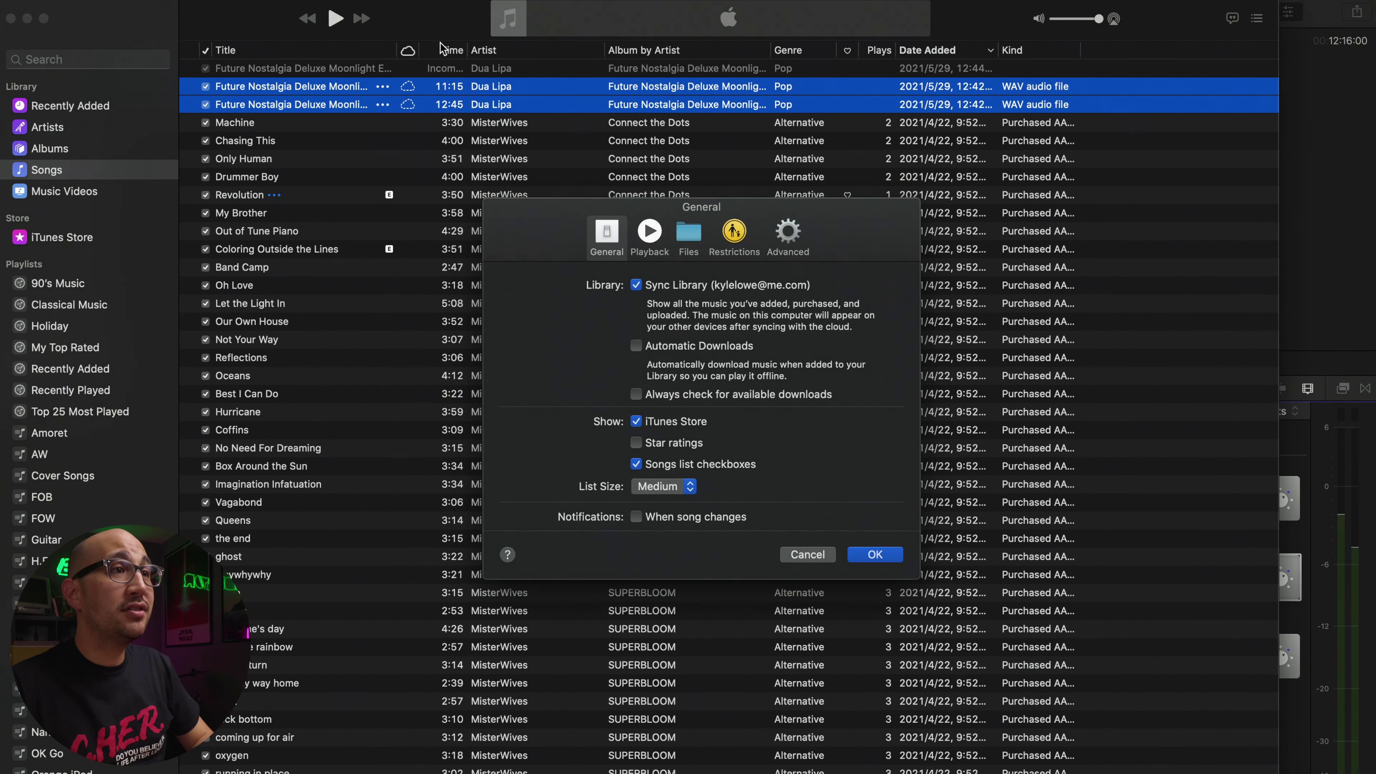
left_click(646, 239)
left_click(690, 235)
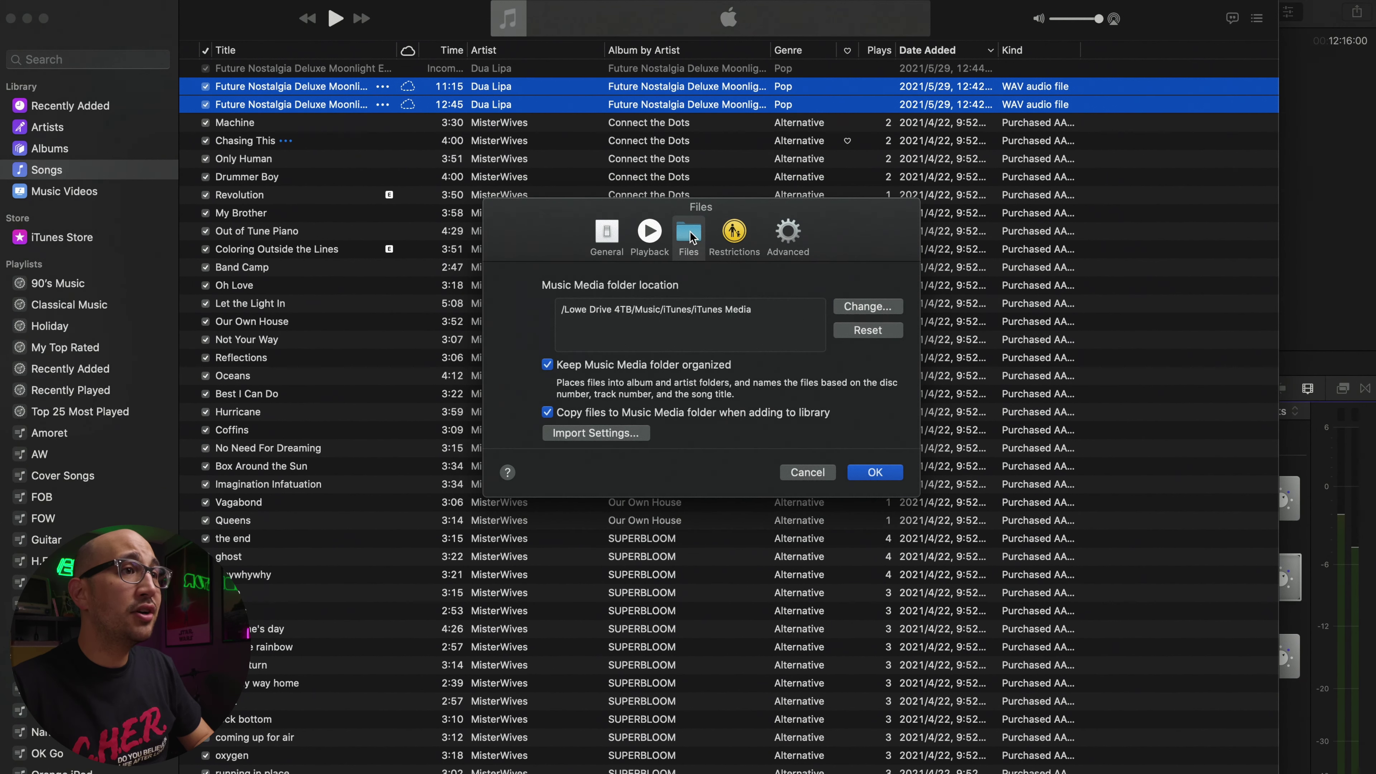
left_click(601, 433)
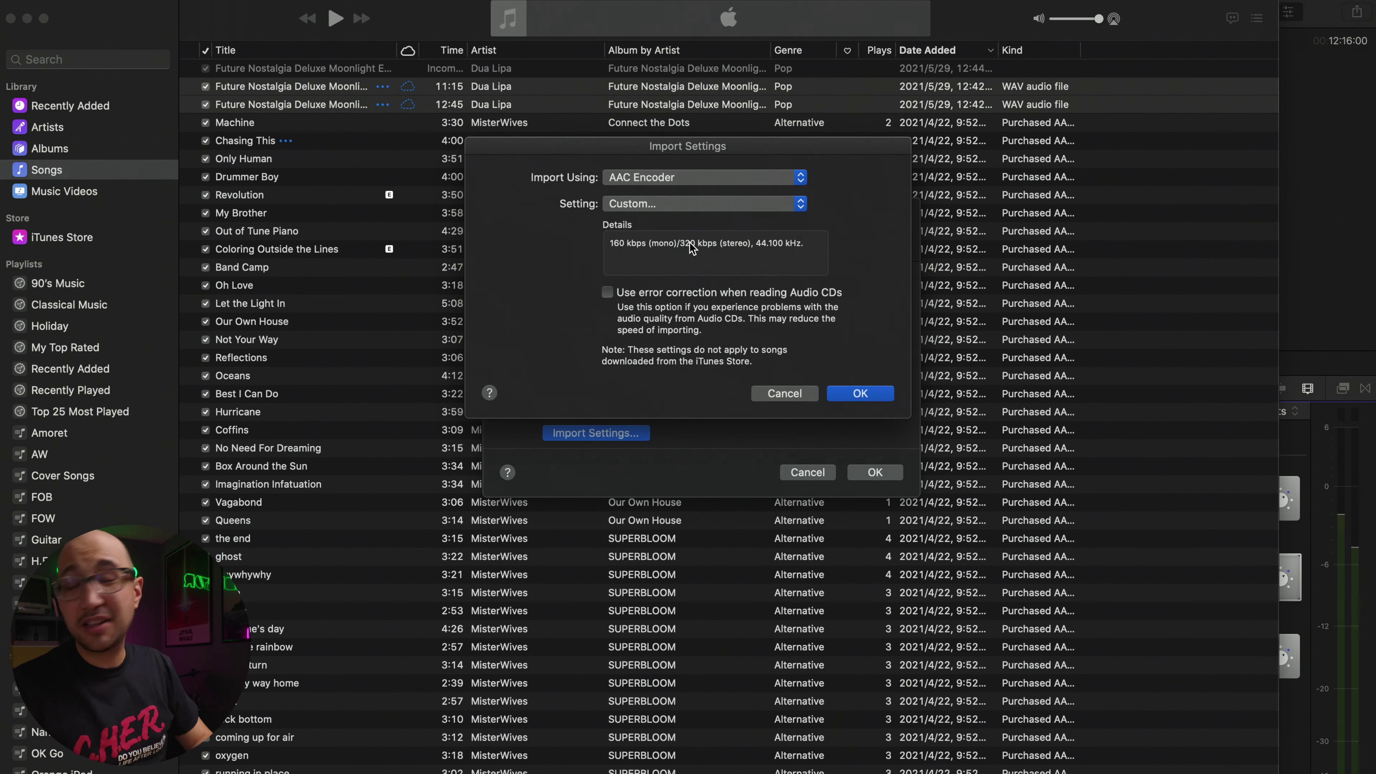
left_click(641, 176)
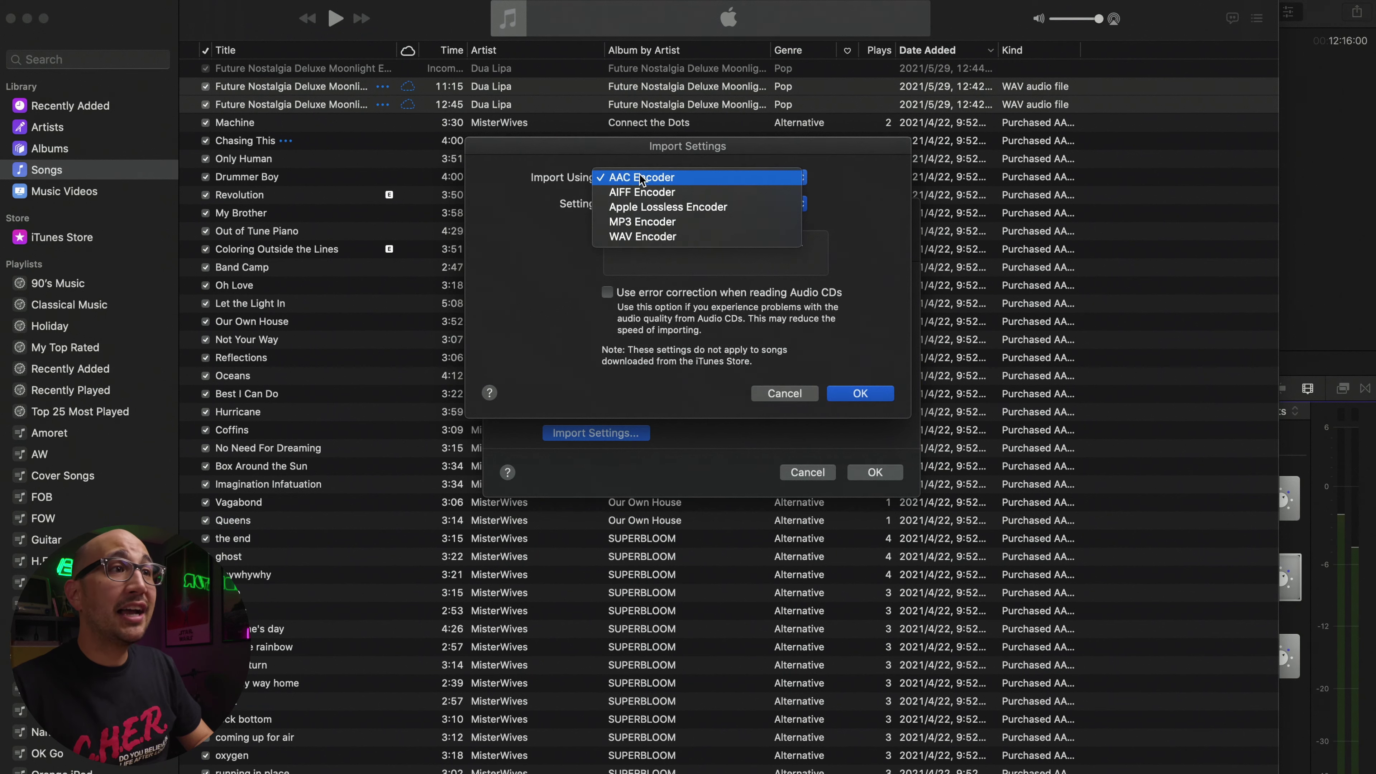
left_click(543, 236)
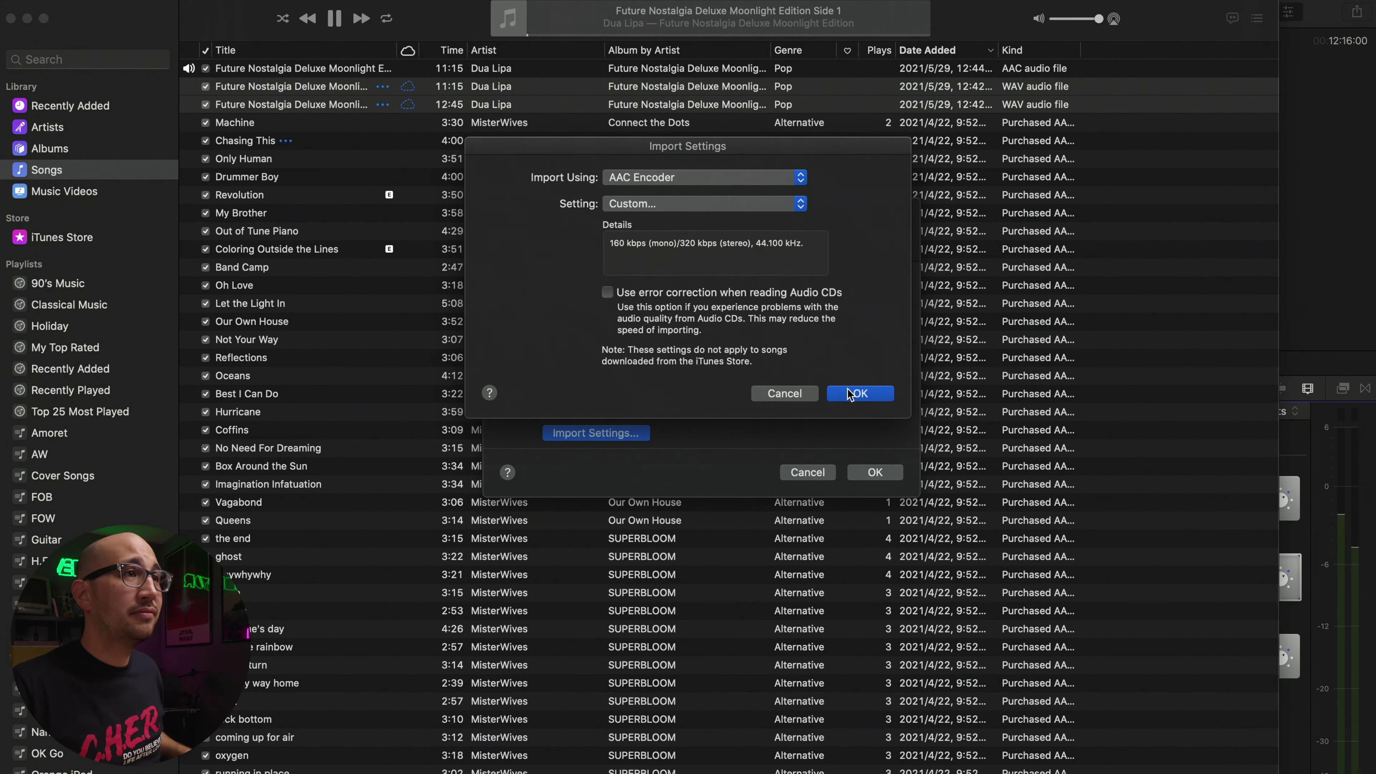
left_click(859, 394)
left_click(875, 472)
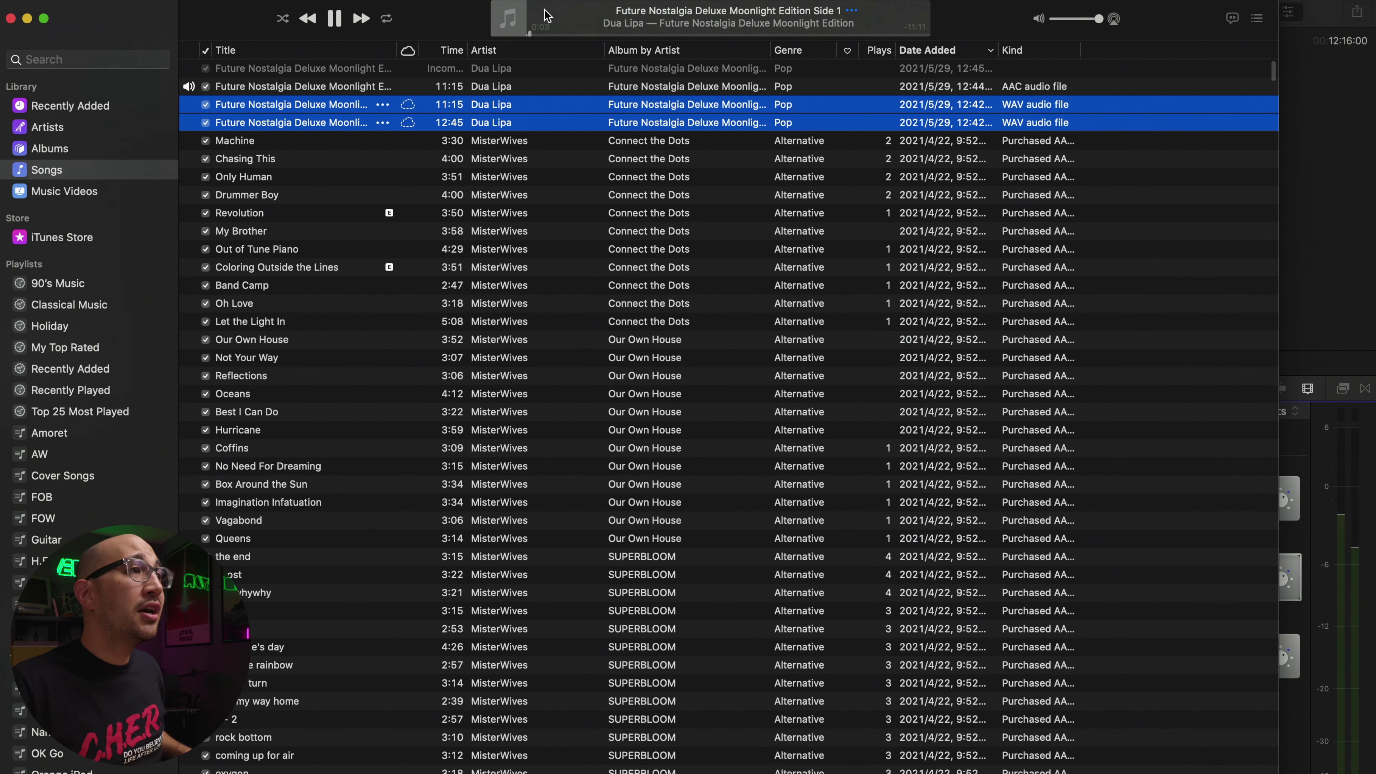
Step: Pause playback and delete both WAV originals, confirming Delete Songs
left_click(335, 18)
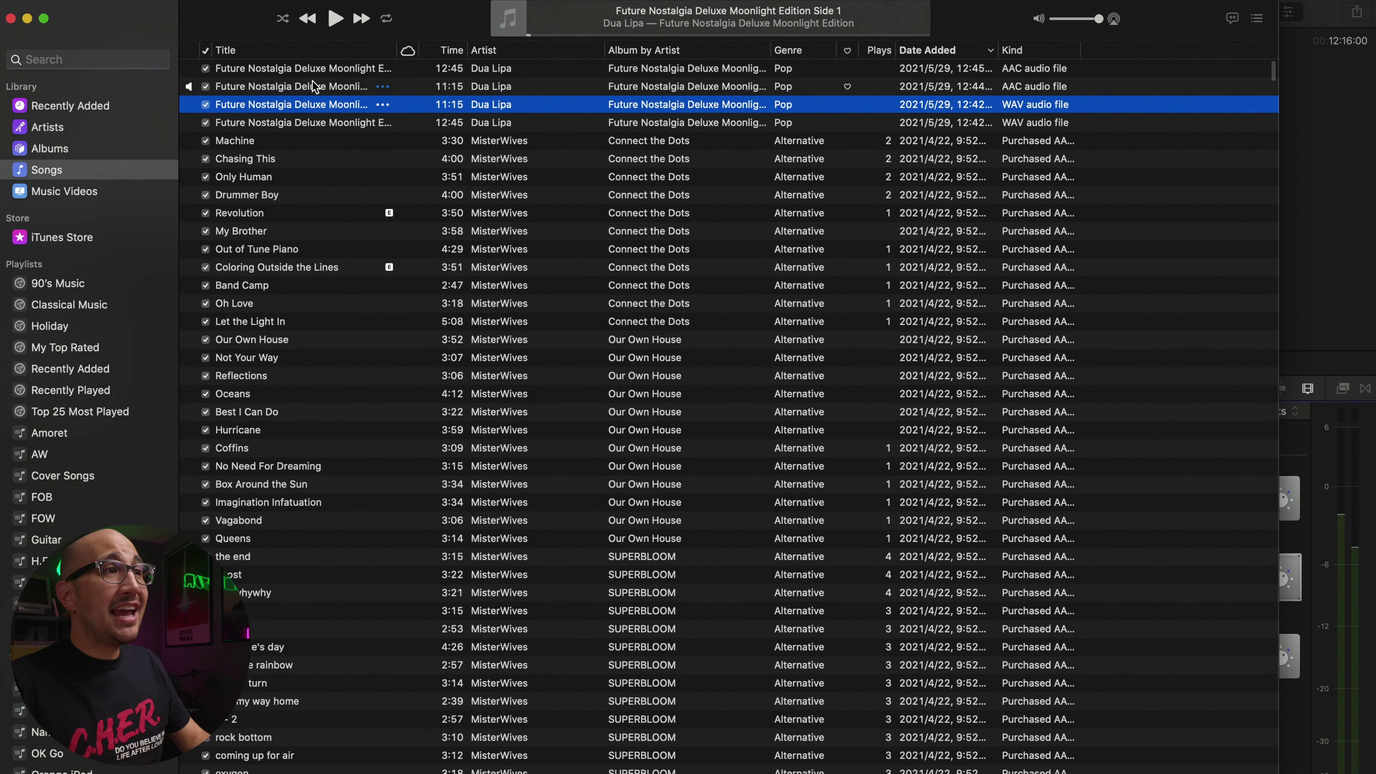
left_click(306, 123, "shift")
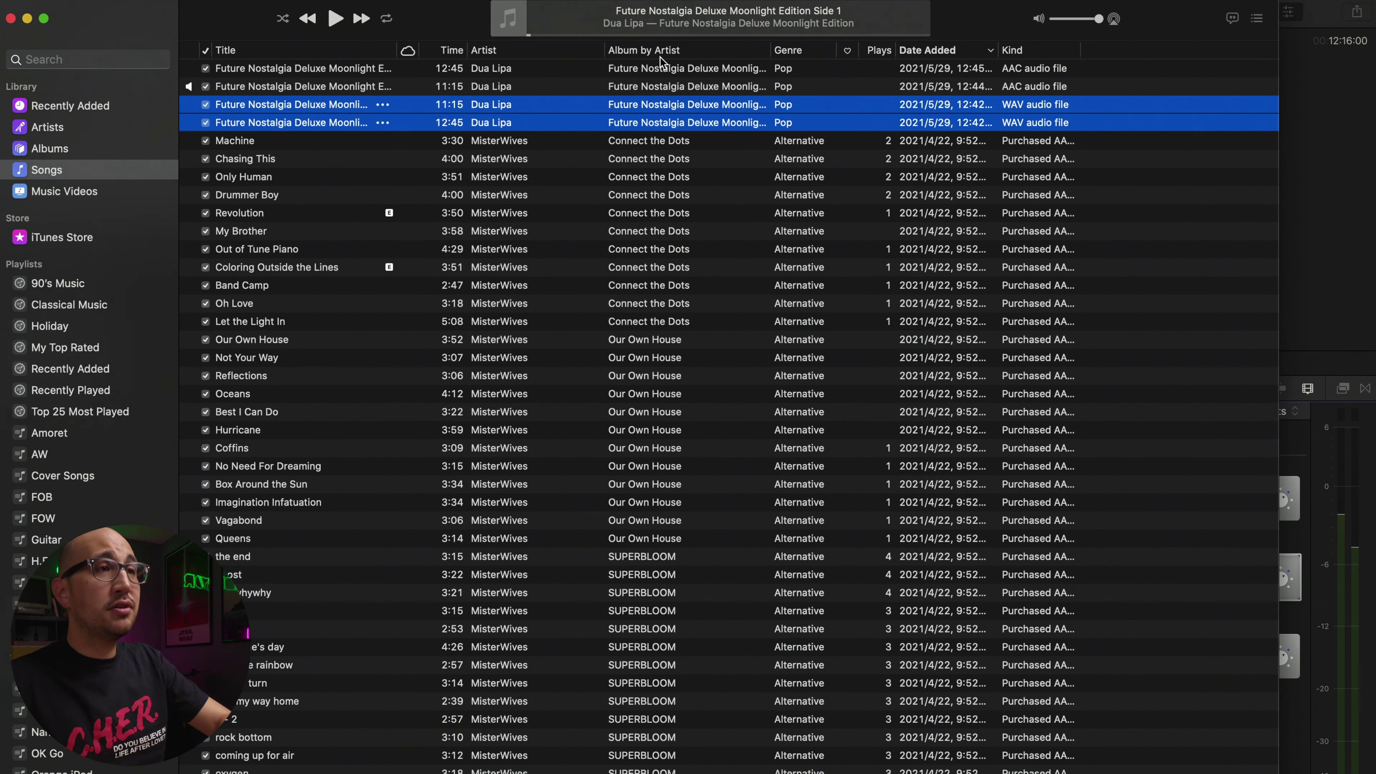
key("Delete")
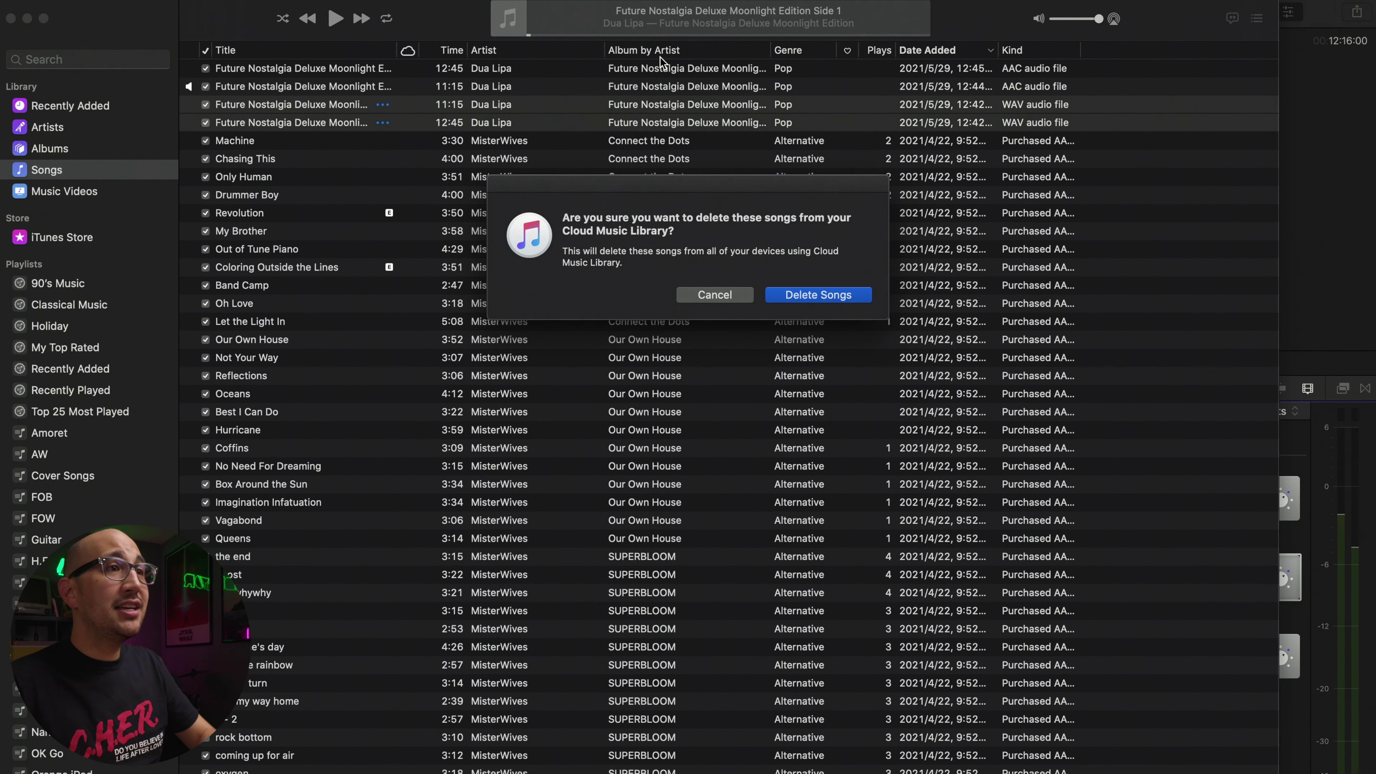
left_click(841, 296)
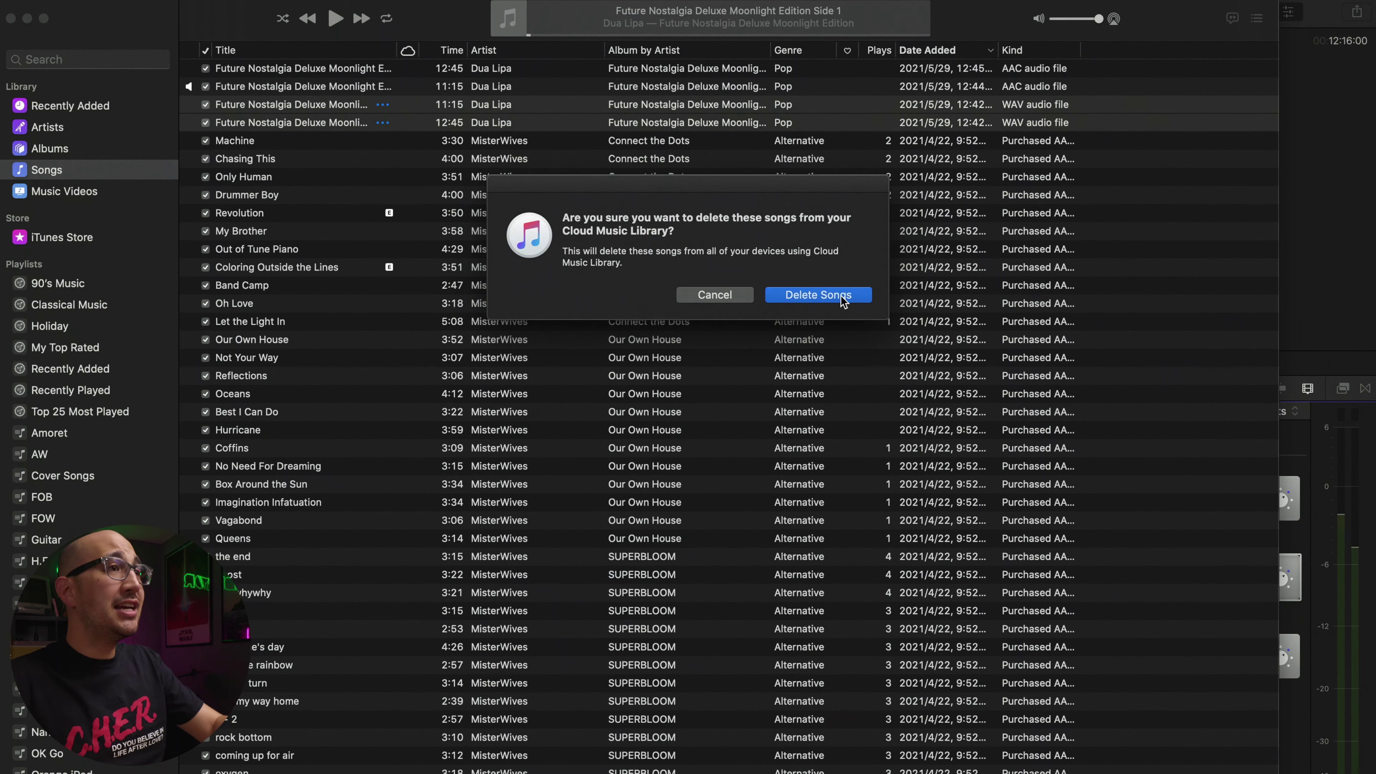
left_click(295, 84)
left_click(293, 69, "shift")
Step: Run Update Cloud Library and add both AAC copies back to the Cloud Music Library
left_click(108, 1)
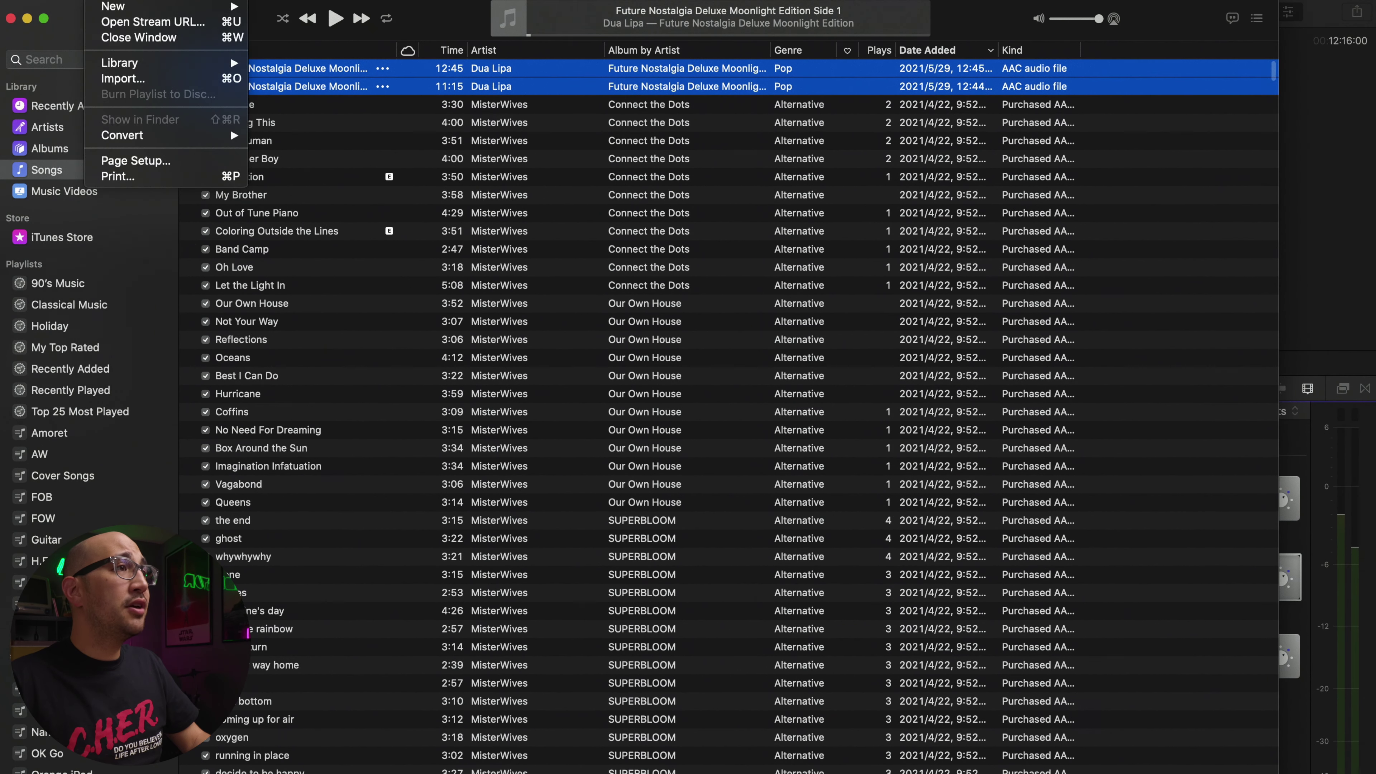
mouse_move(108, 6)
mouse_move(126, 64)
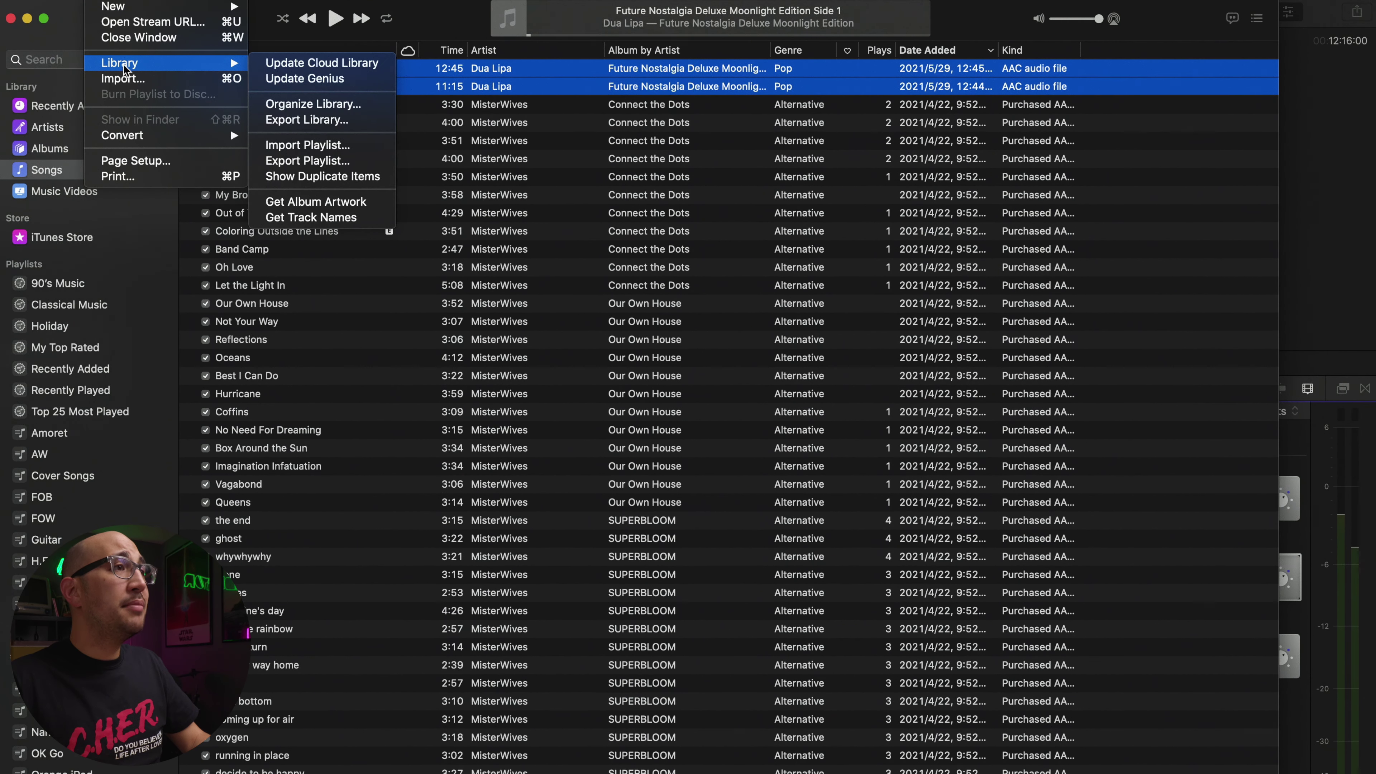
left_click(359, 63)
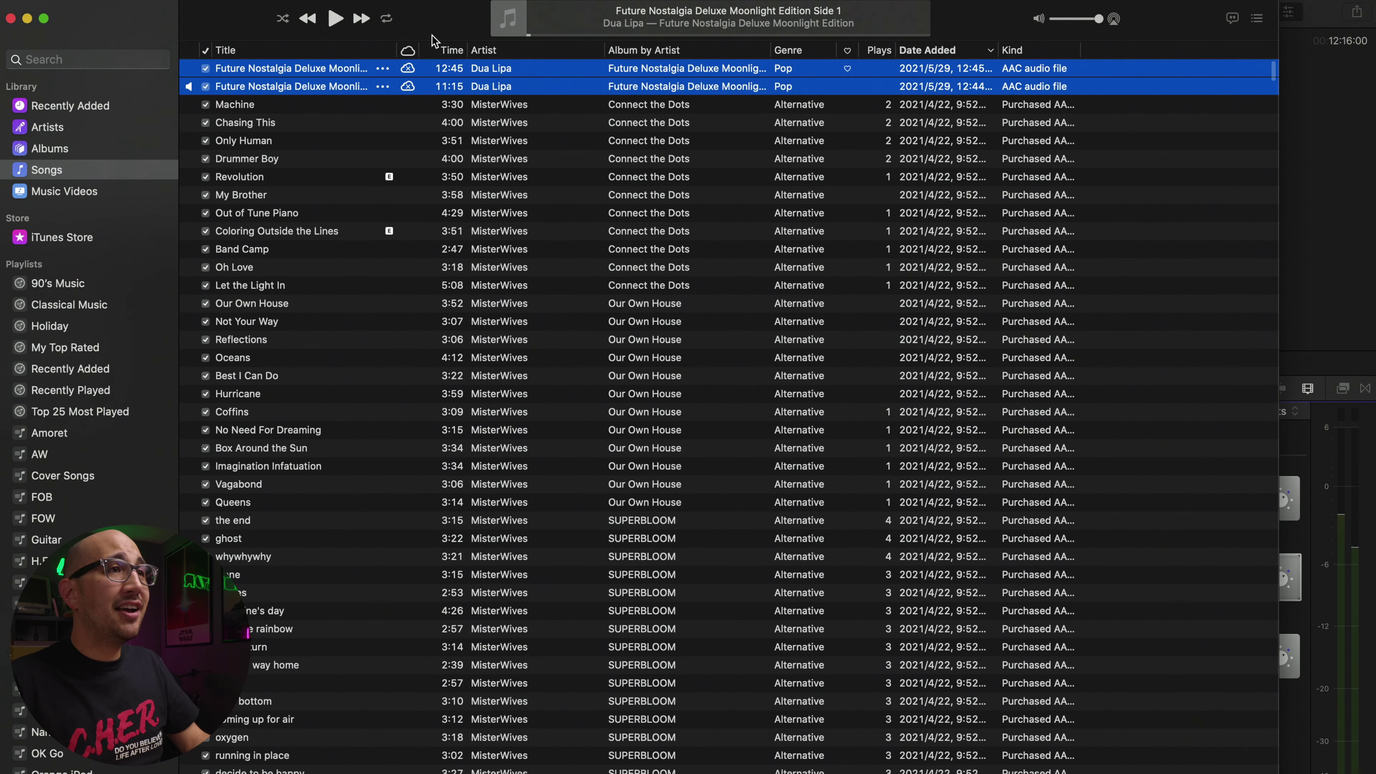
left_click(408, 69)
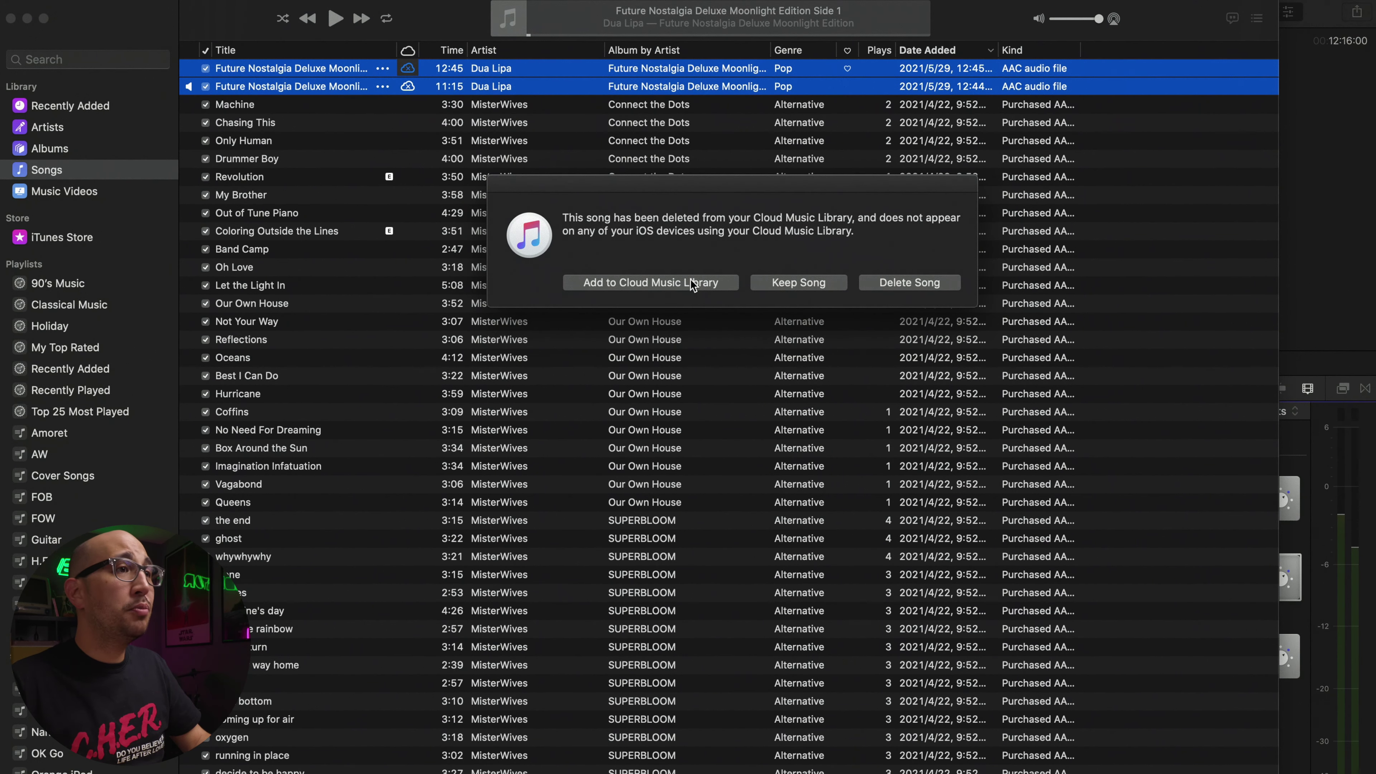
left_click(617, 283)
left_click(407, 86)
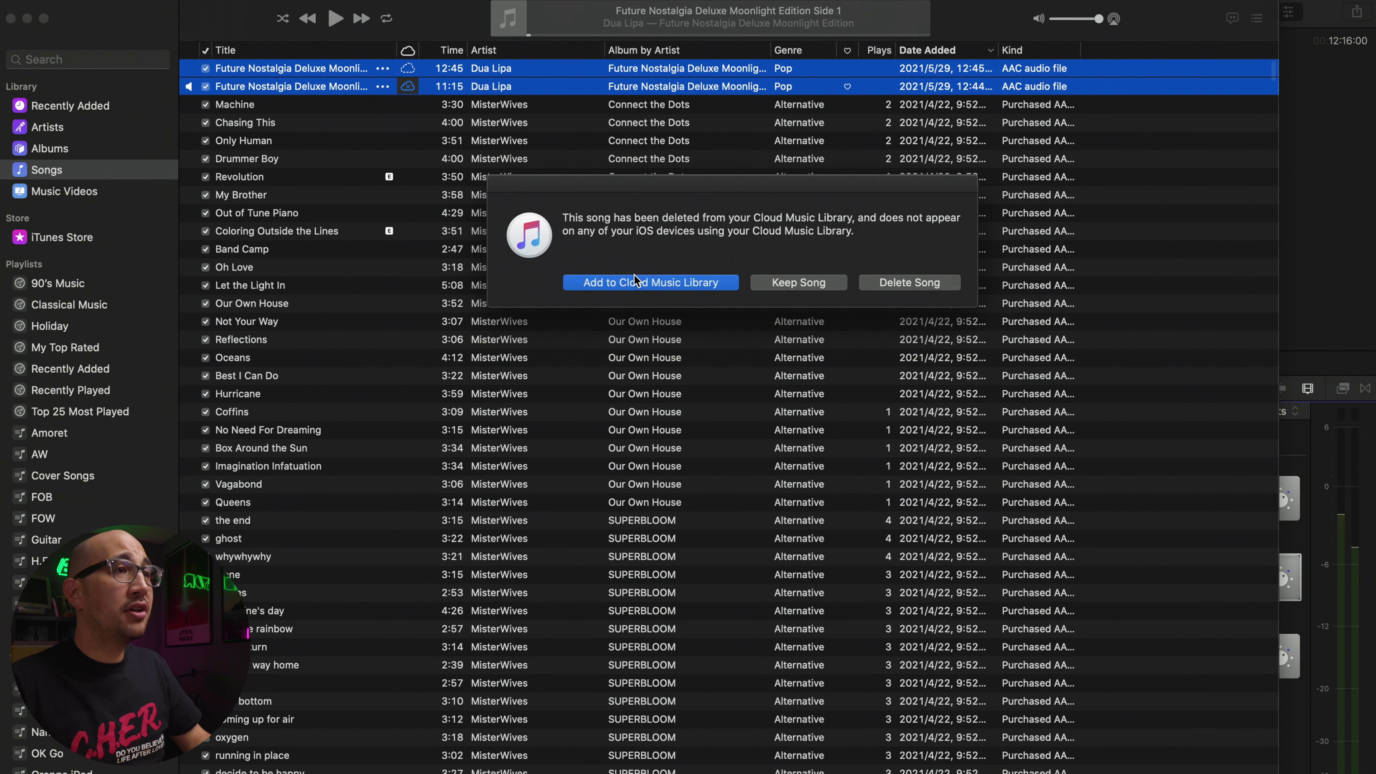